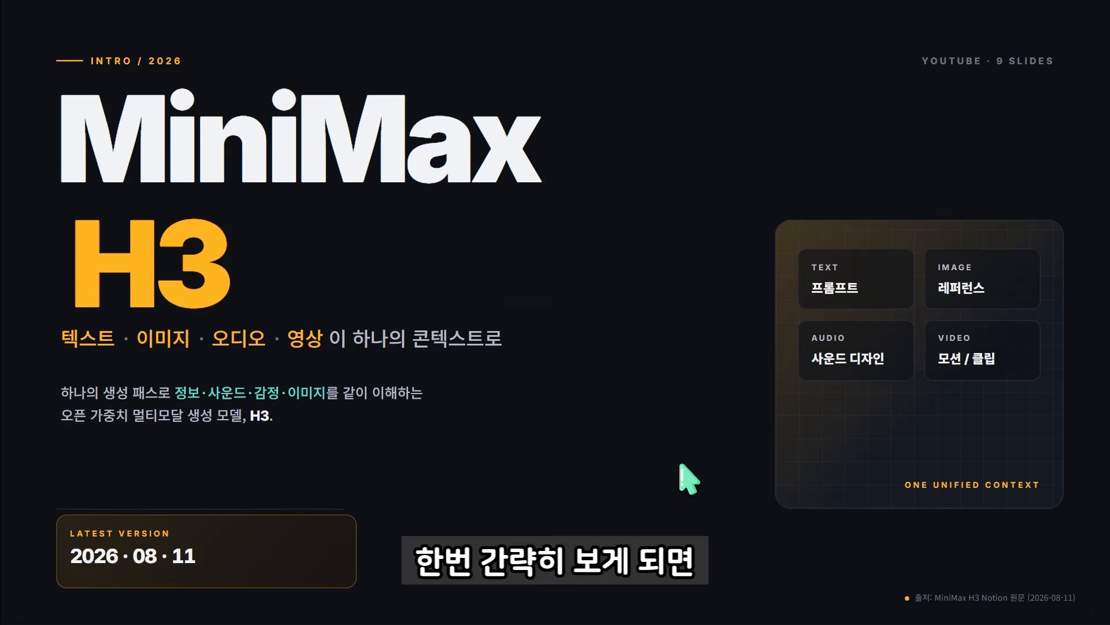
mouse_move(62, 609)
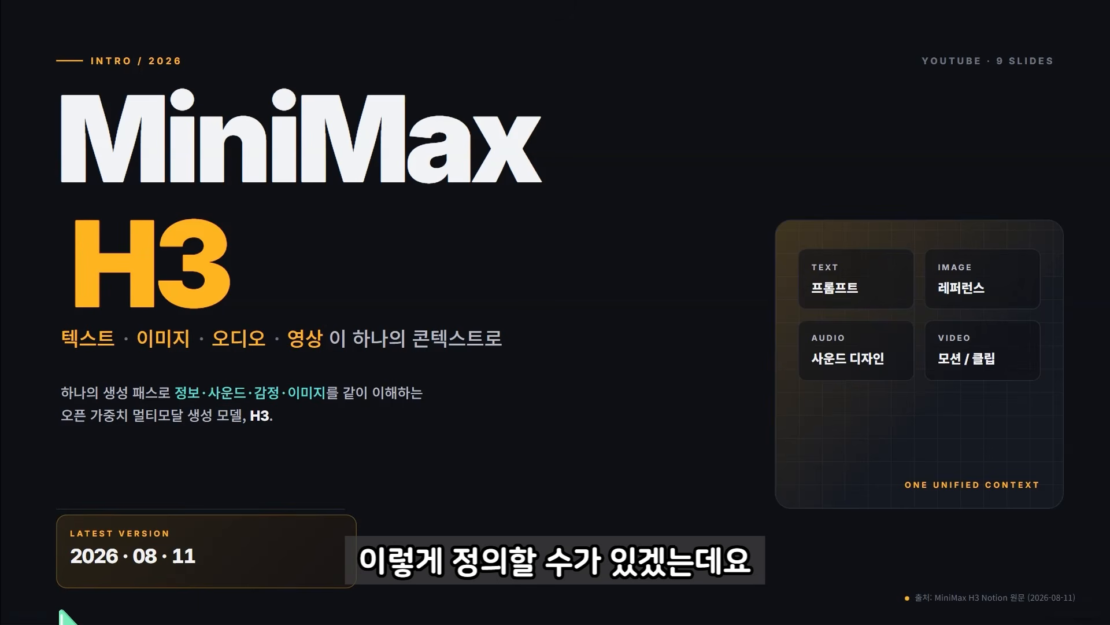
click(62, 608)
click(62, 608)
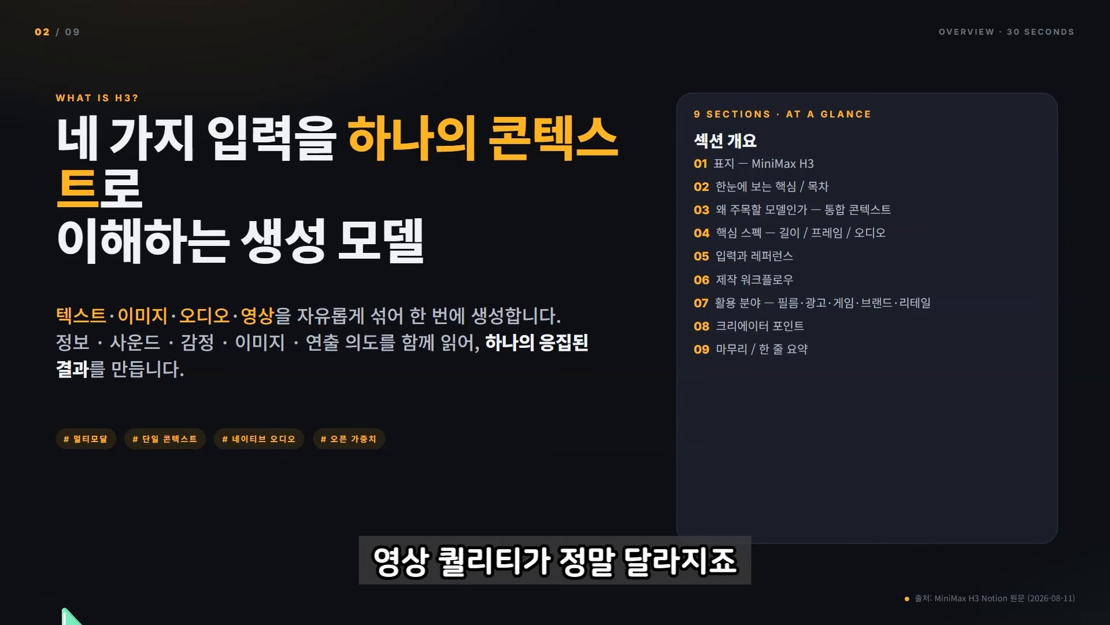
mouse_move(63, 609)
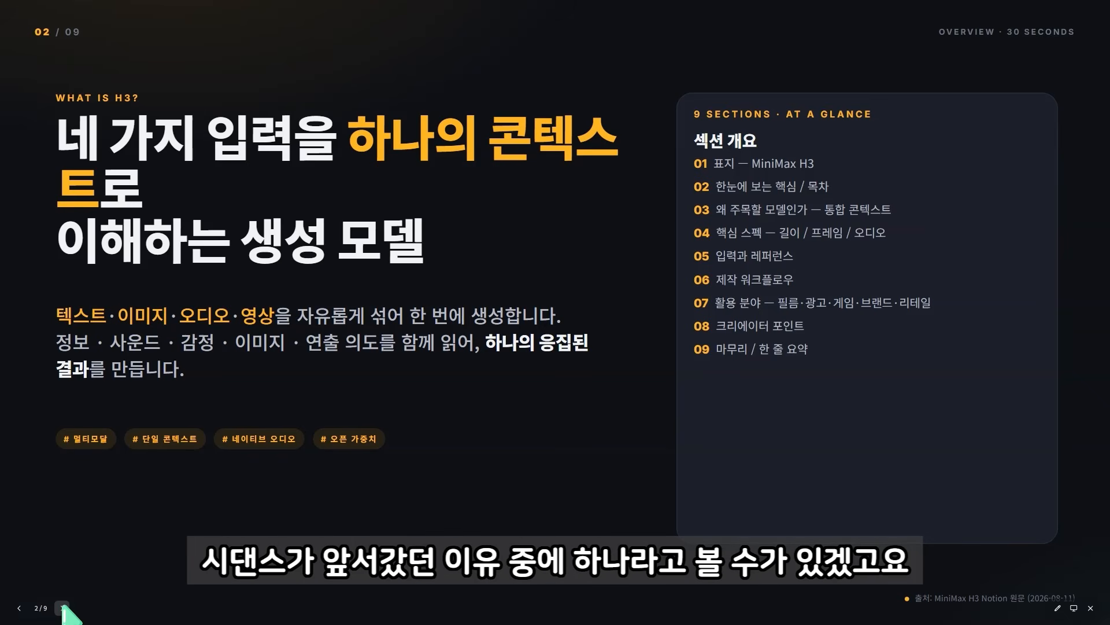
click(63, 608)
click(62, 608)
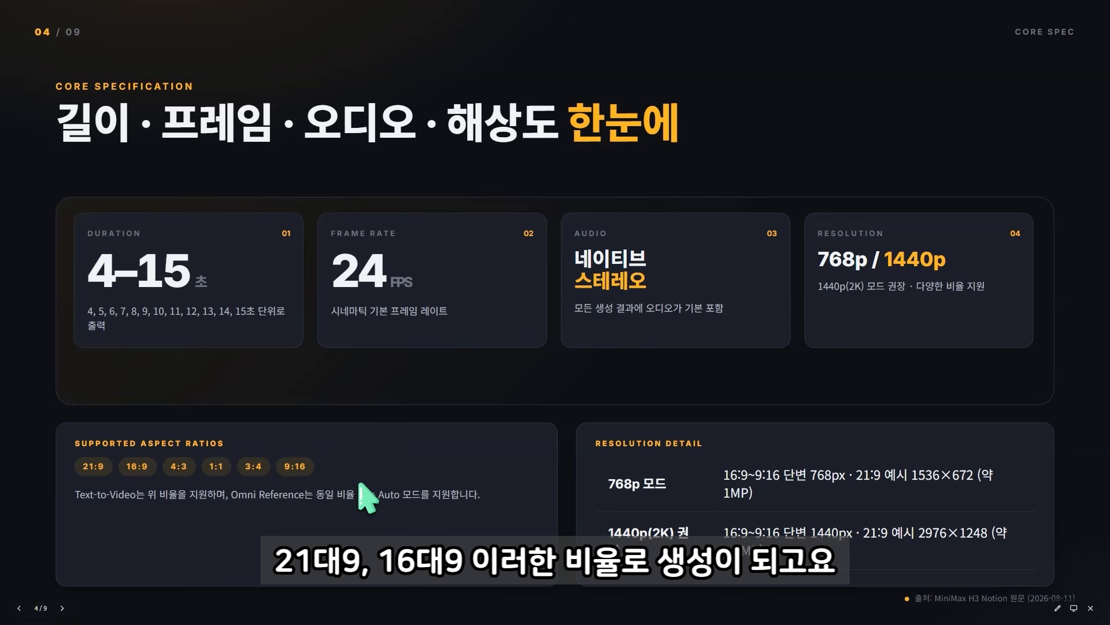
click(62, 608)
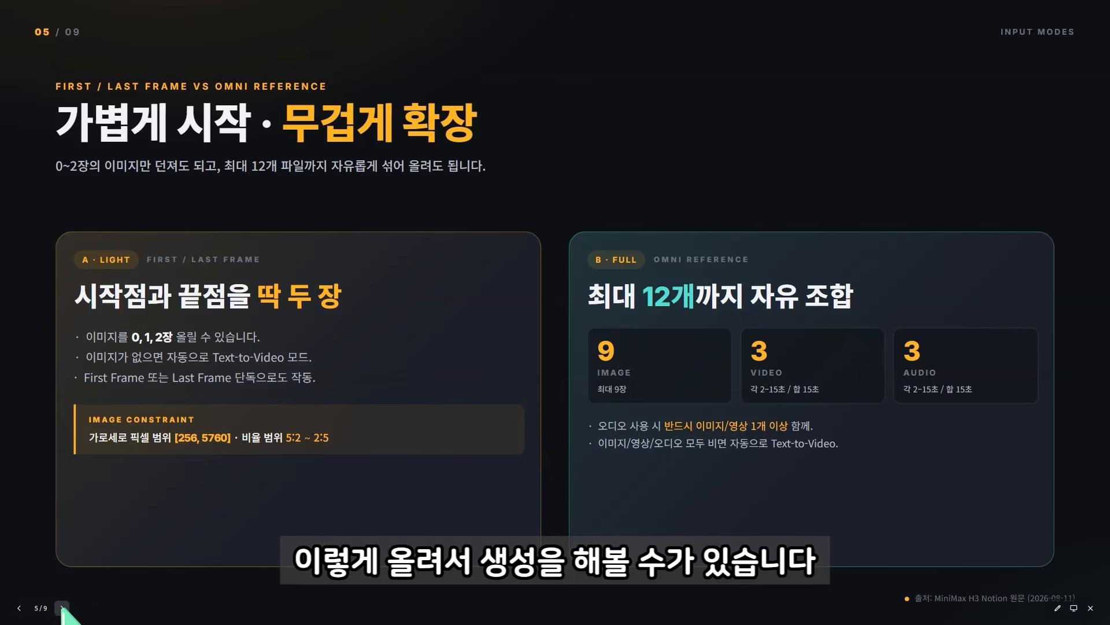
click(62, 608)
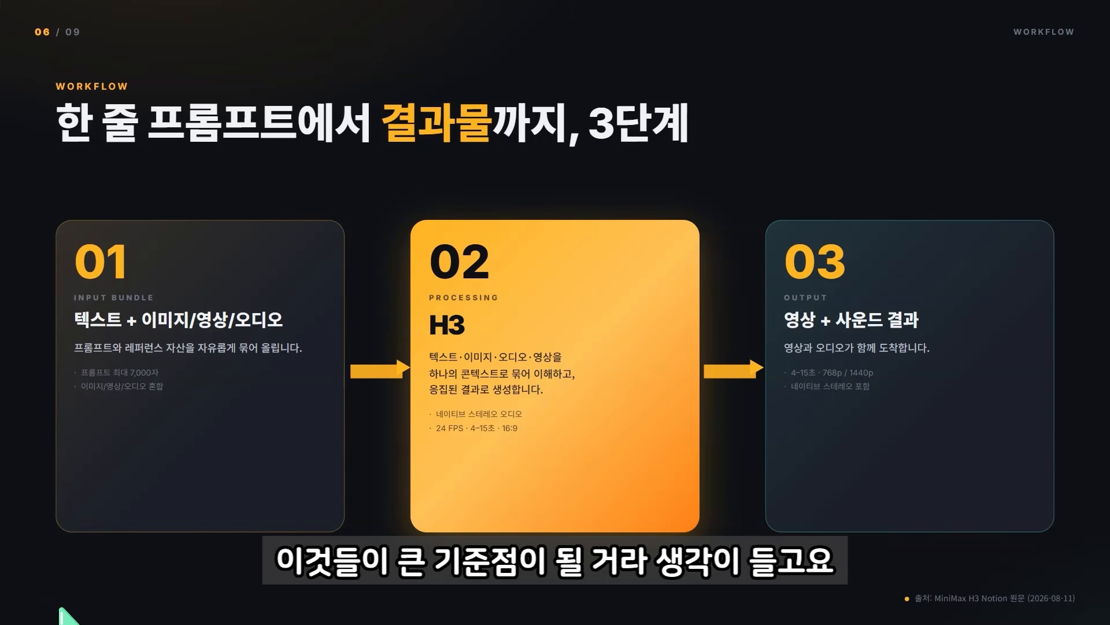
click(61, 610)
click(62, 611)
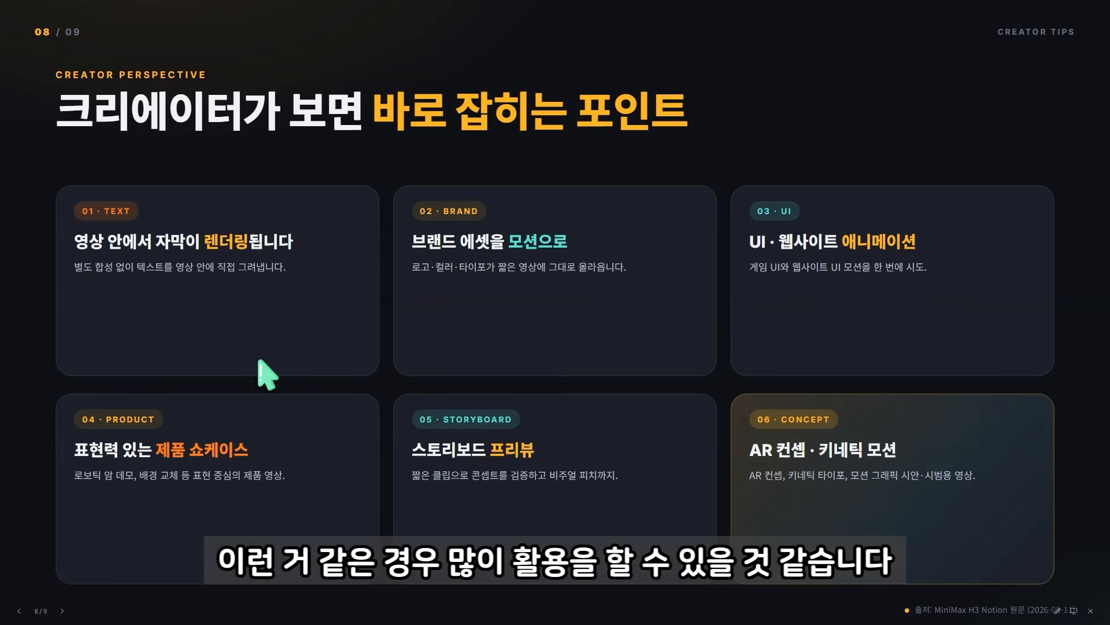
click(63, 610)
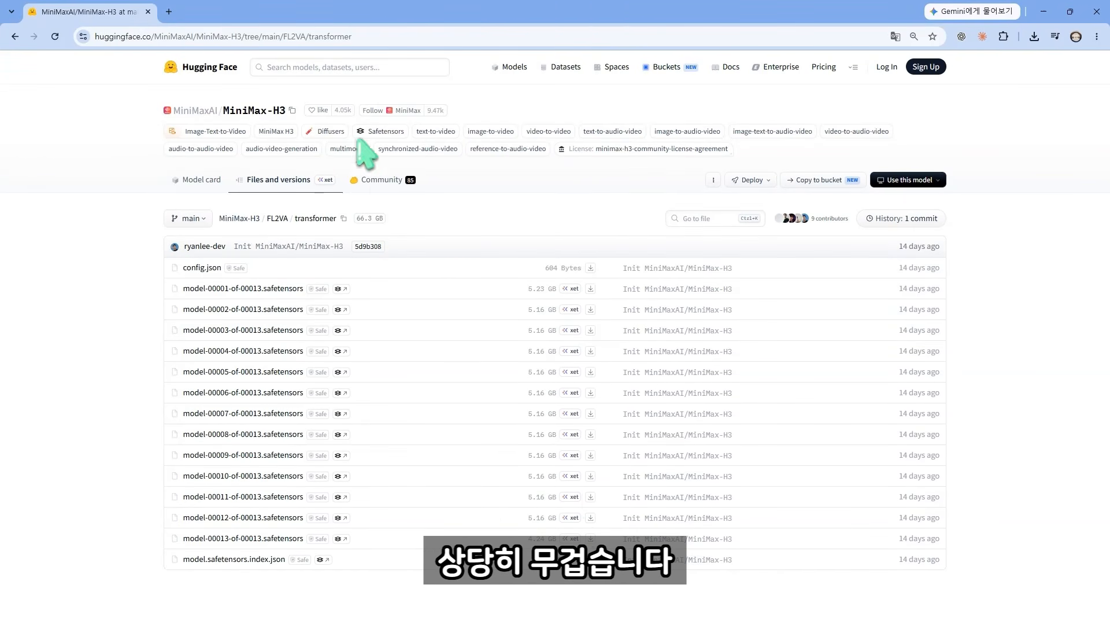
Switch from the Hugging Face model files to ComfyUI and view the Minimax H3 FL2VA workflow up close
drag(370, 12, 1109, 180)
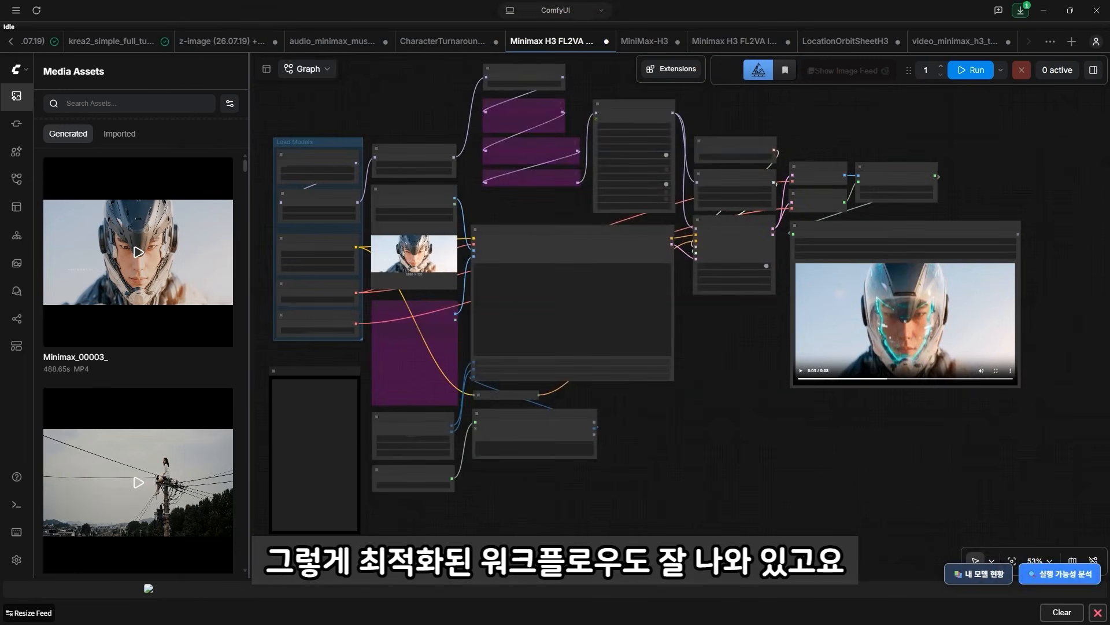
scroll(503, 214, up, 5)
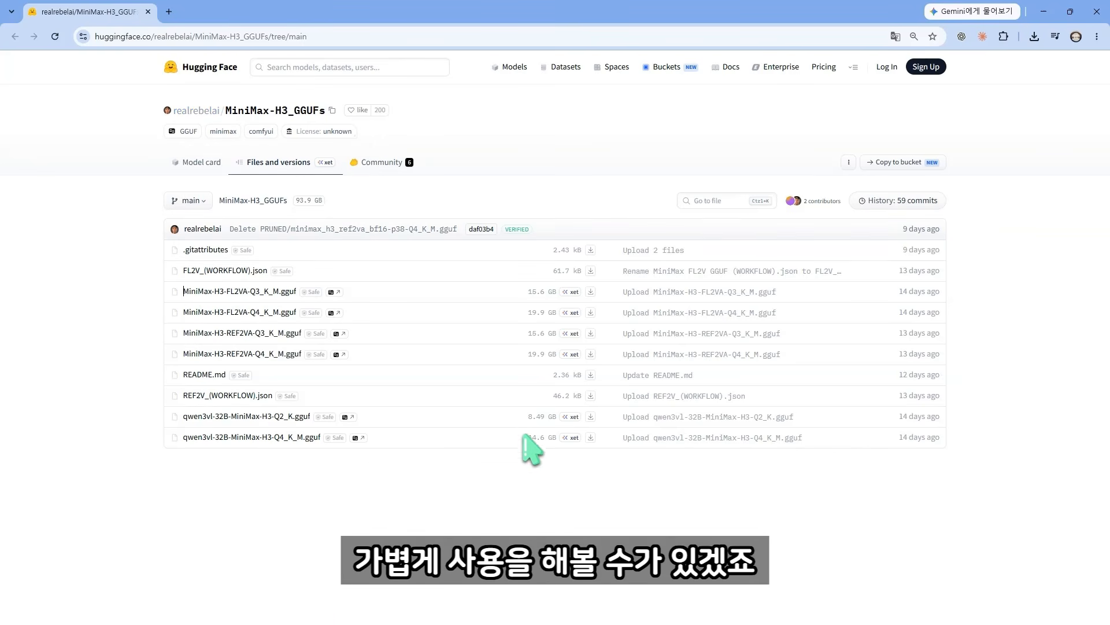
double_click(535, 10)
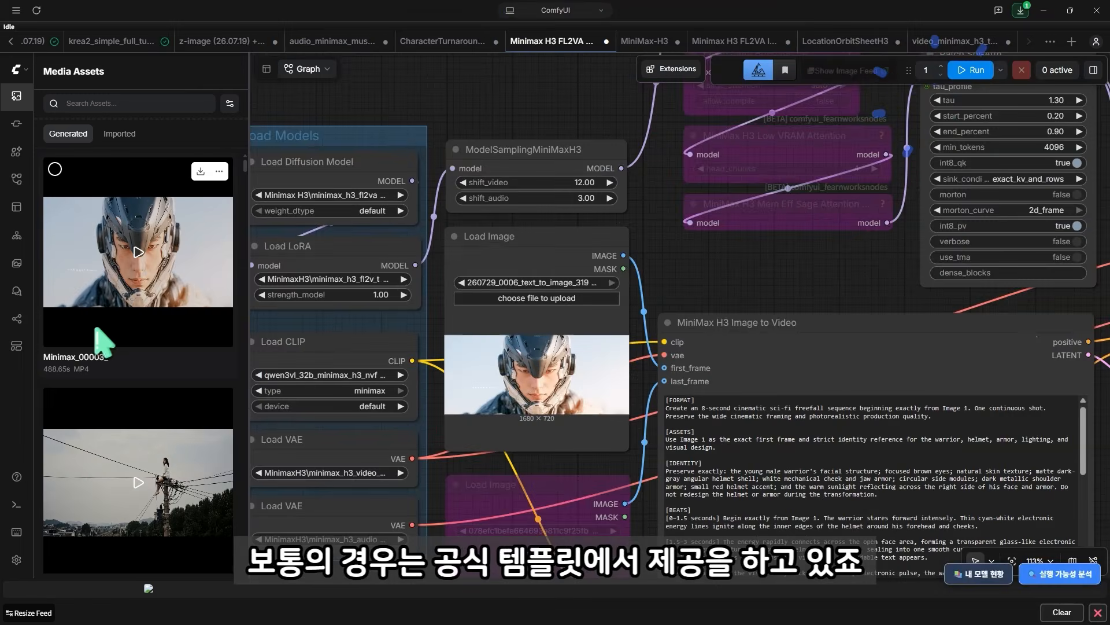
Search the workflow templates for "minimax" and open the MiniMax H3: Text to Video template
click(17, 345)
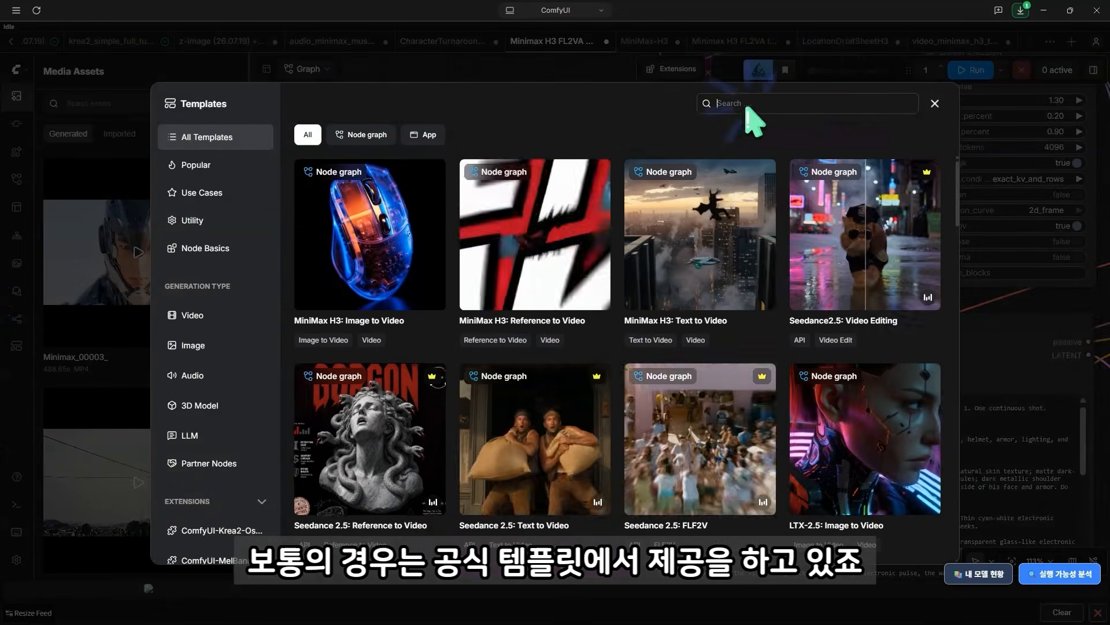
click(752, 106)
text(minimax)
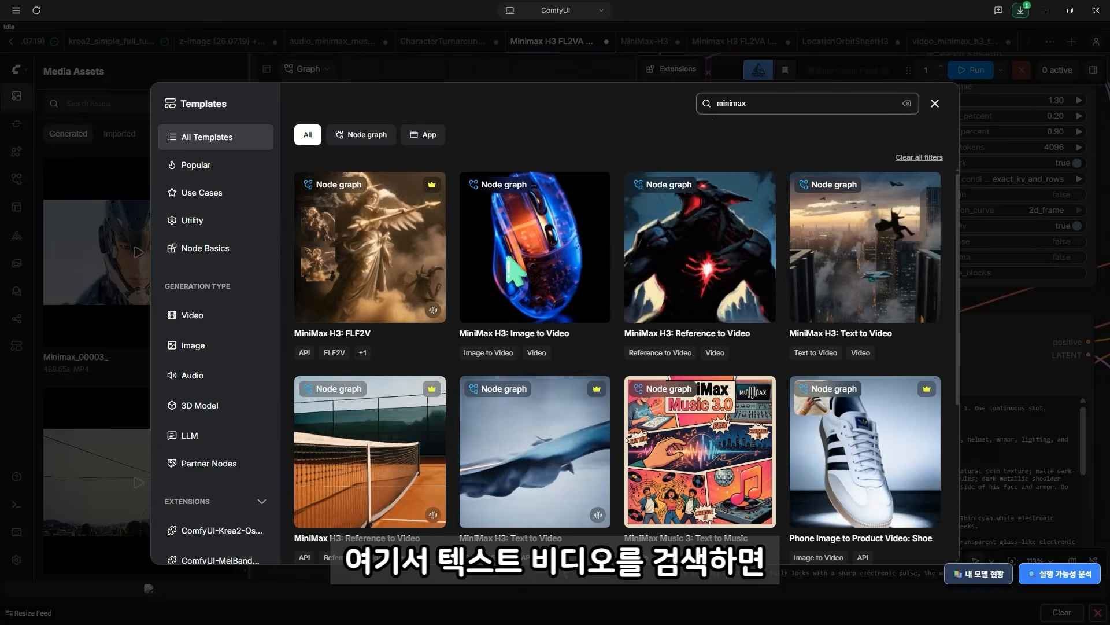
click(629, 290)
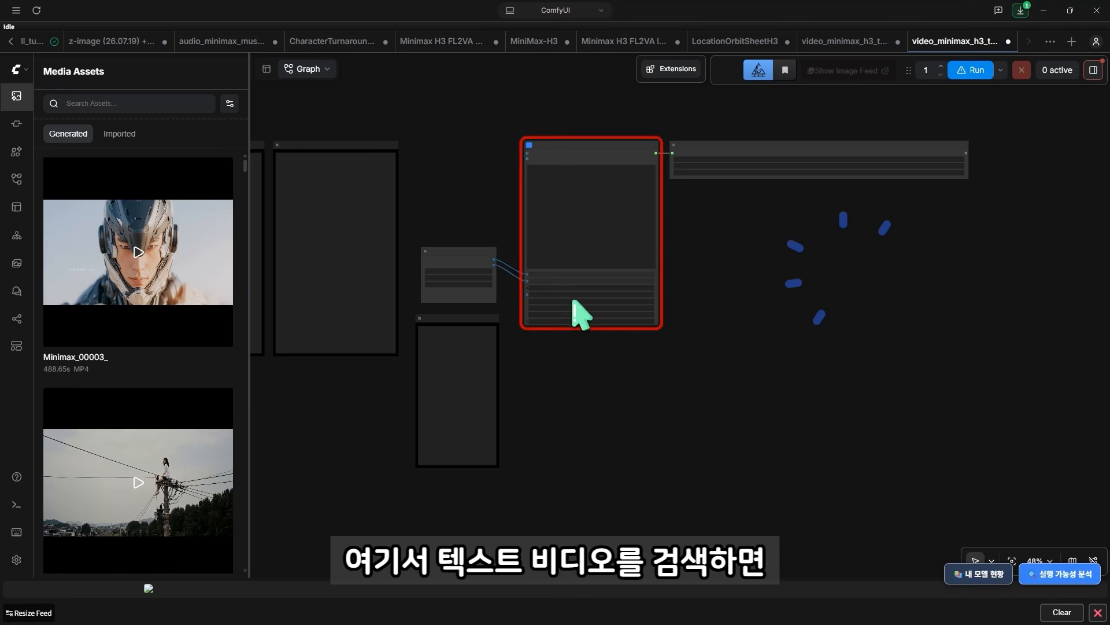
Read the template's Model Links and MiniMax H3 notes for the required model files and their storage folders
scroll(578, 255, up, 5)
scroll(578, 254, down, 6)
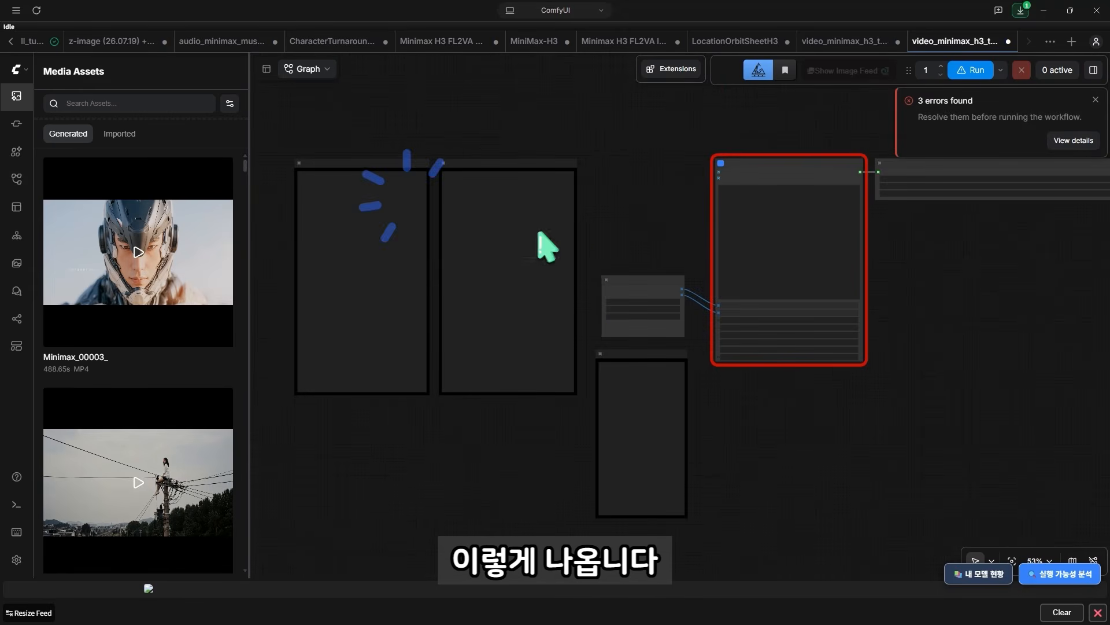
scroll(322, 248, up, 3)
scroll(292, 173, up, 8)
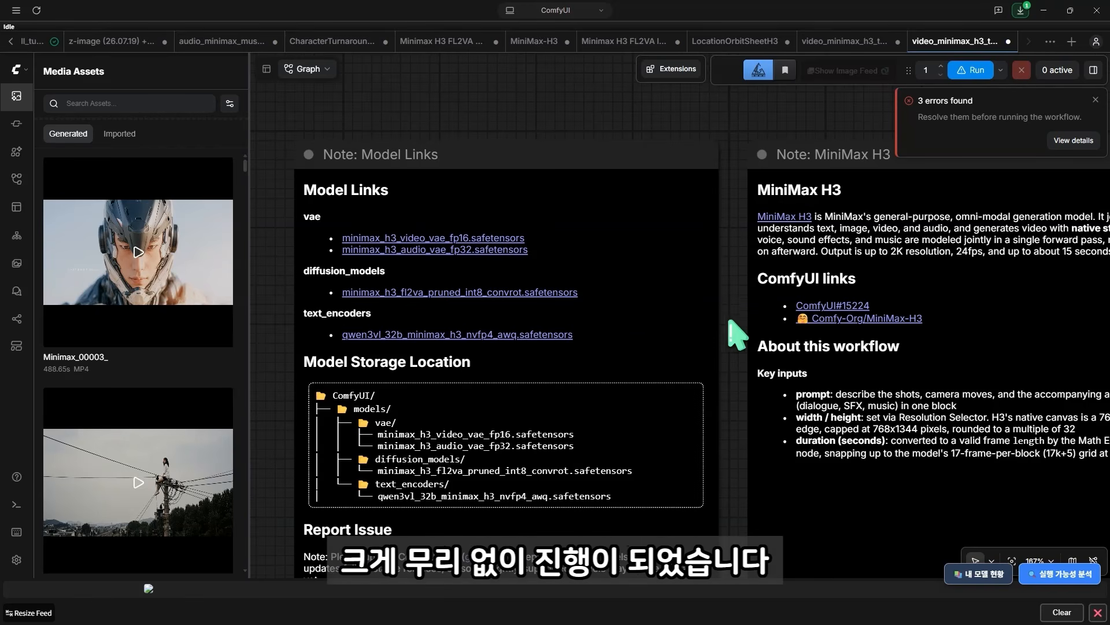
scroll(730, 232, down, 5)
scroll(719, 227, down, 3)
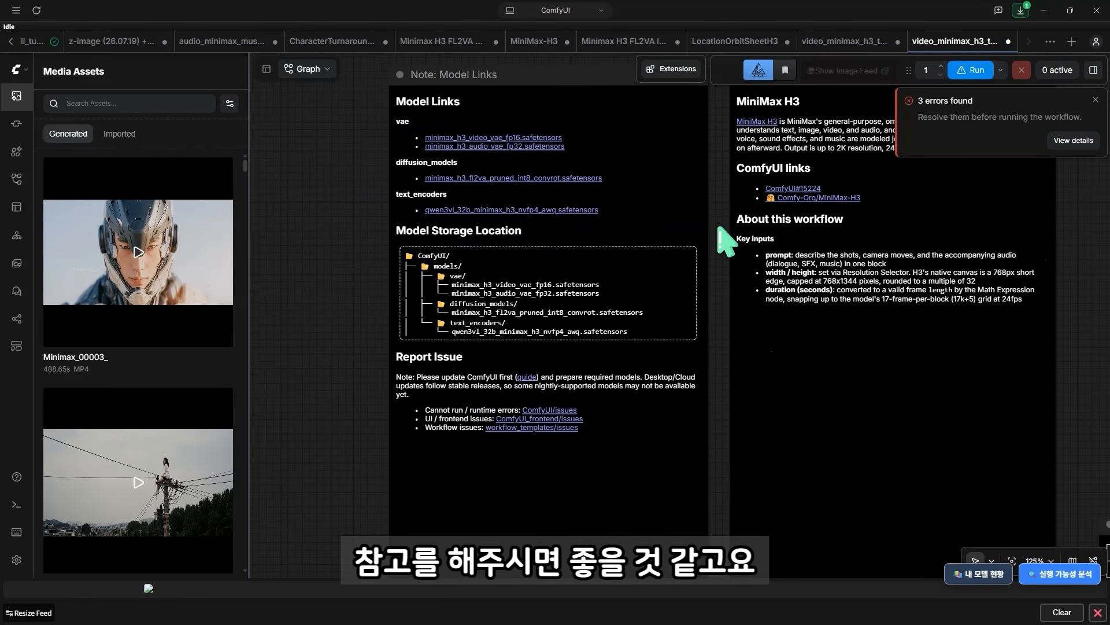
Examine the Resolution Selector node and the Size Settings Reference table of megapixels and output sizes
scroll(724, 241, down, 3)
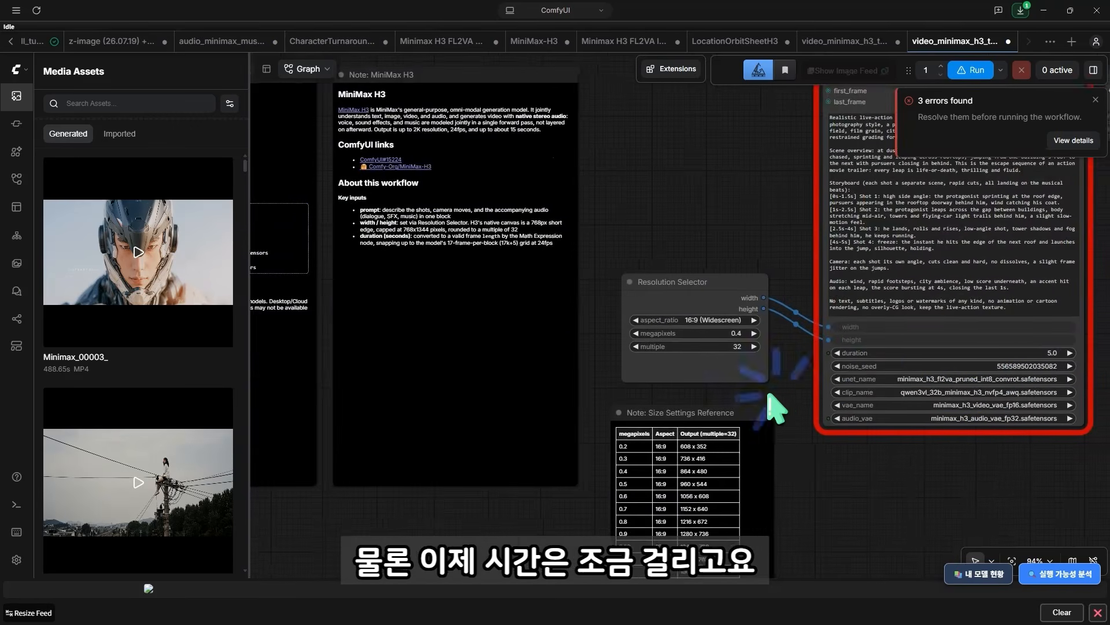
drag(780, 399, 520, 405)
scroll(503, 442, down, 3)
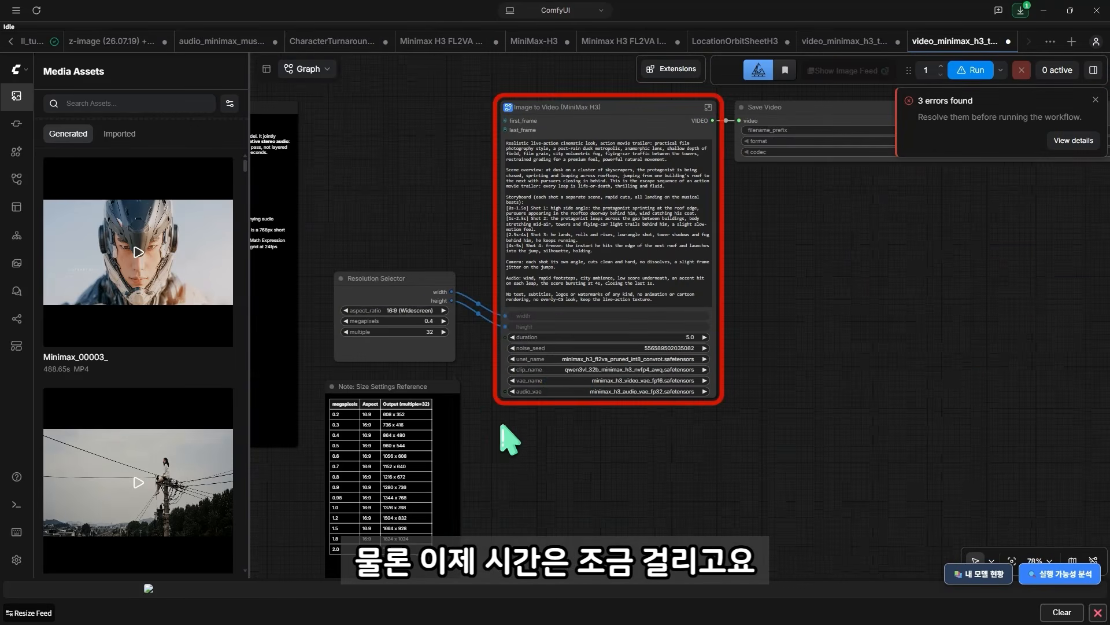
scroll(502, 431, up, 2)
drag(473, 435, 570, 336)
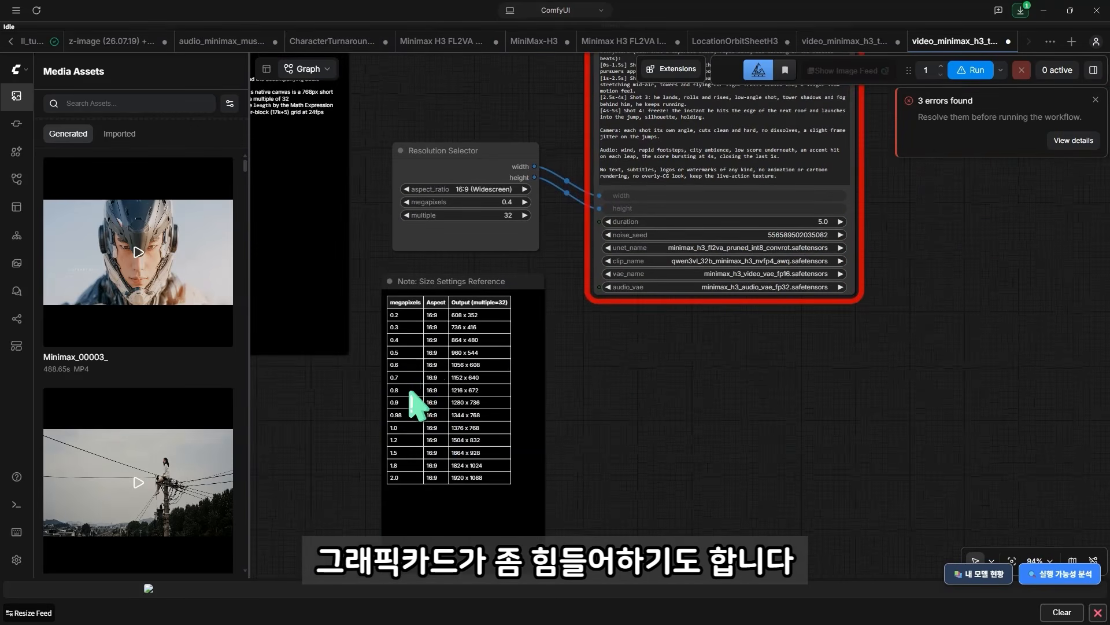
scroll(496, 417, up, 5)
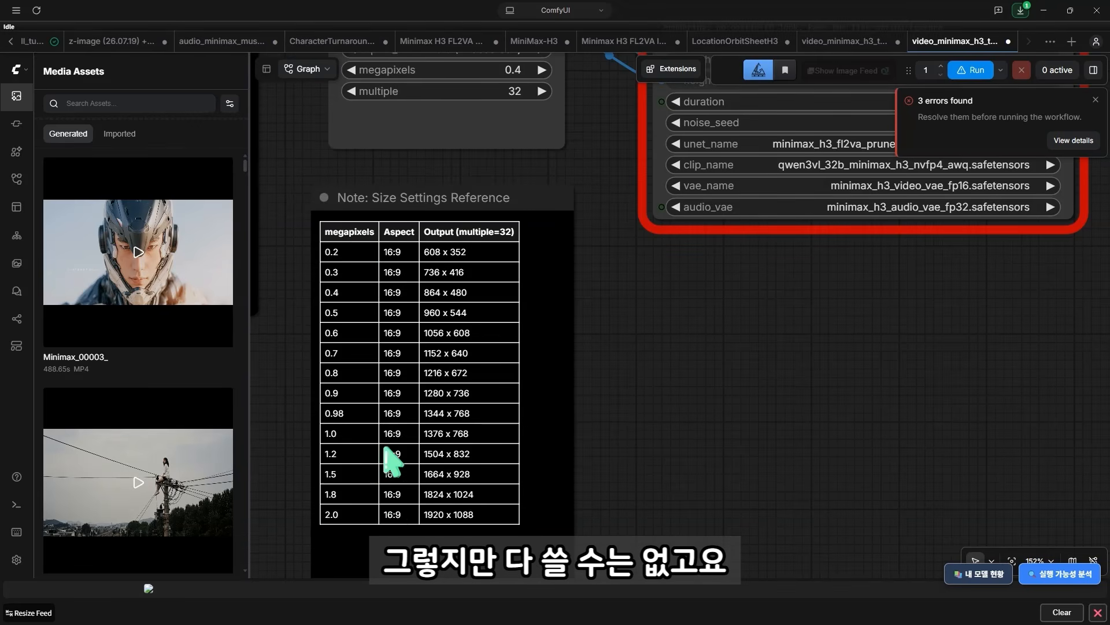
scroll(549, 358, down, 10)
drag(633, 341, 468, 402)
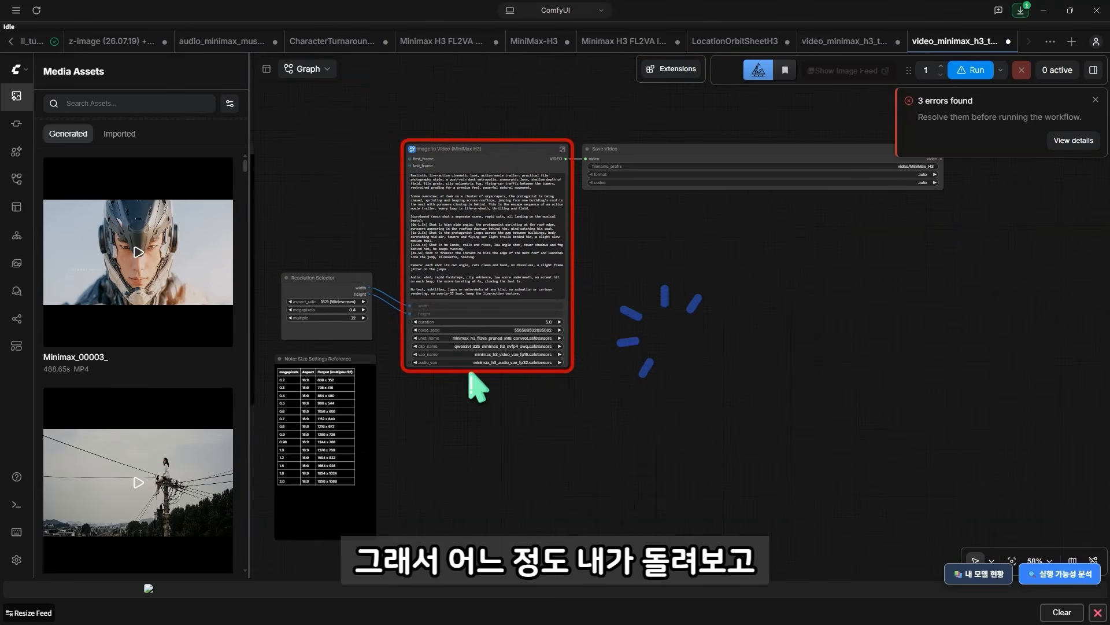
Examine the prompt and model settings of the Image to Video (MiniMax H3) node and open its subgraph
scroll(422, 370, up, 4)
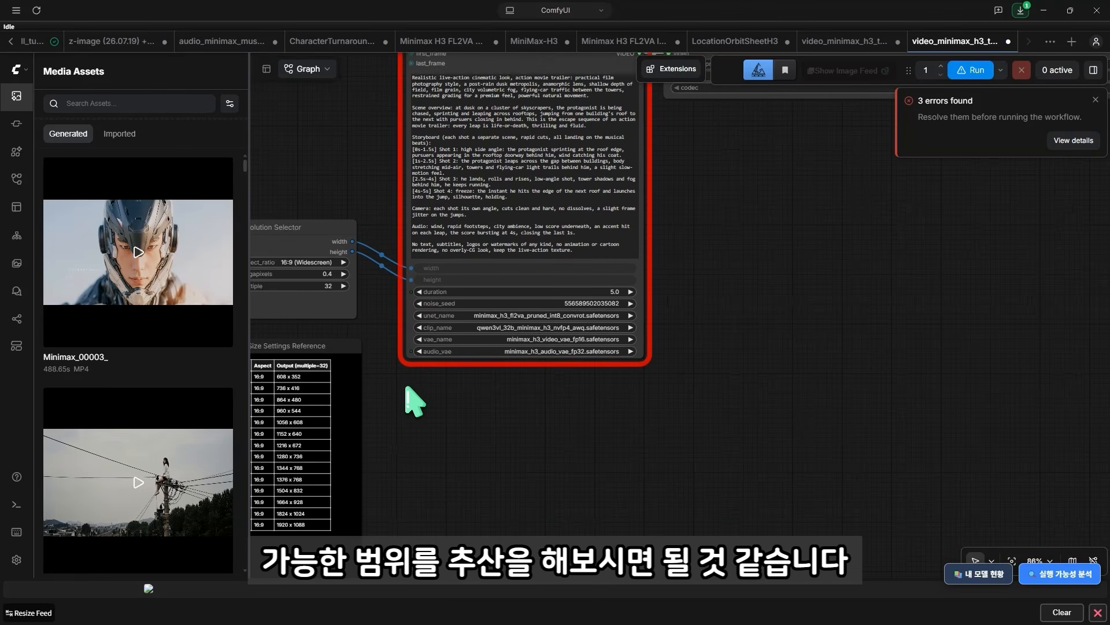
scroll(431, 417, up, 1)
scroll(445, 440, up, 1)
scroll(460, 453, down, 4)
click(596, 168)
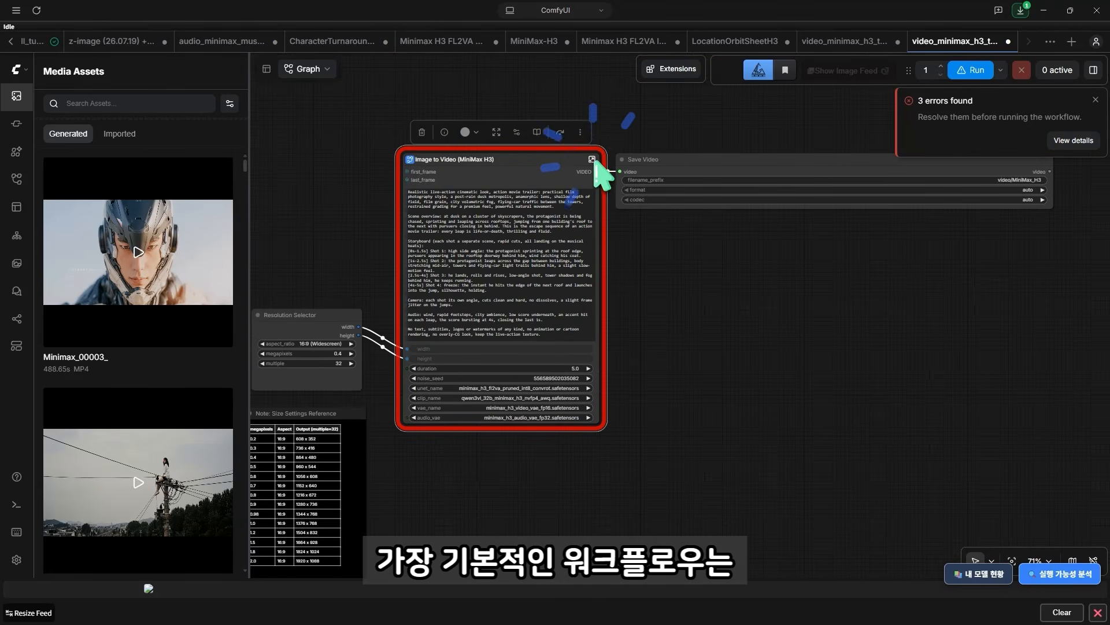
click(594, 161)
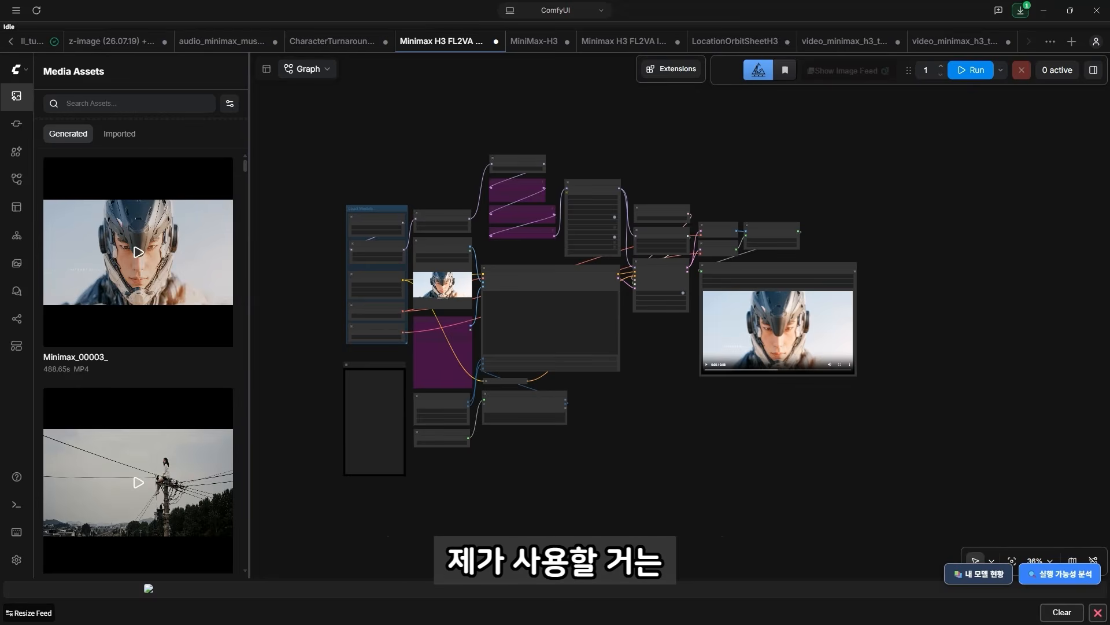
Switch to the browser, look through the ComfyUIWorkflow GitHub file list and highlight Minimax H3 FL2VA Turbo_ComfyKitchen.json
key(alt+Tab)
scroll(237, 307, up, 10)
scroll(267, 318, down, 2)
scroll(266, 307, down, 12)
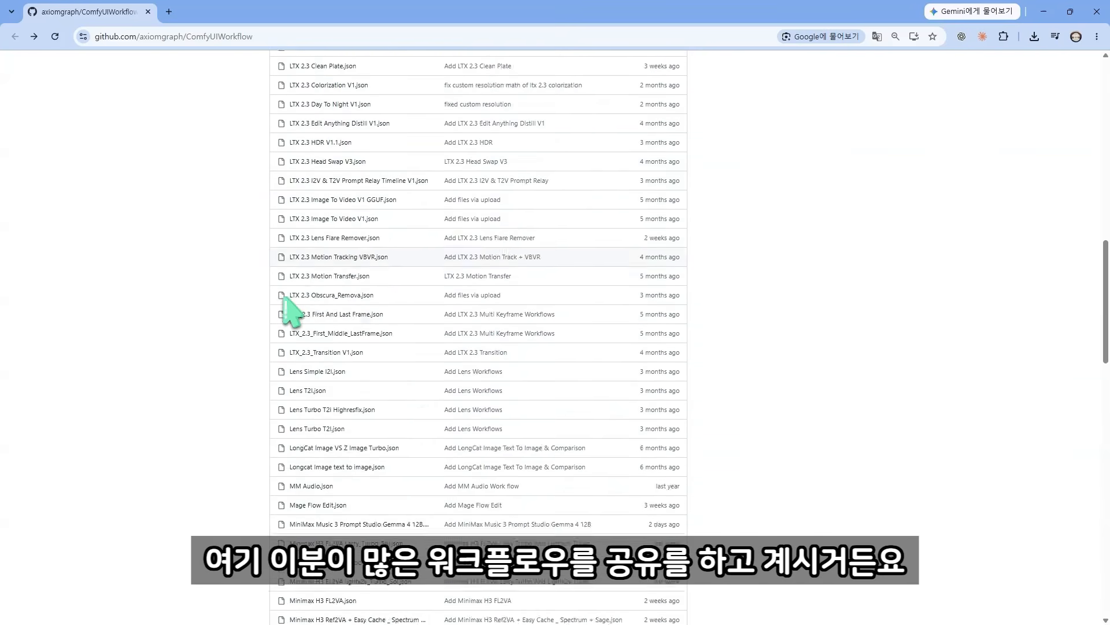
scroll(283, 307, down, 8)
scroll(287, 307, up, 7)
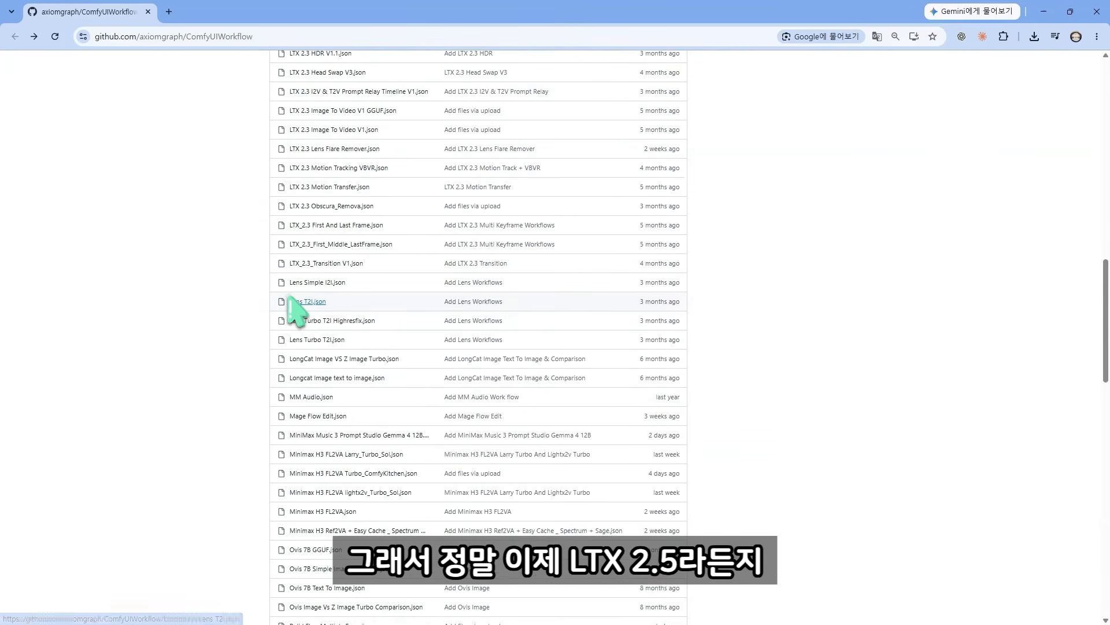
scroll(295, 303, down, 3)
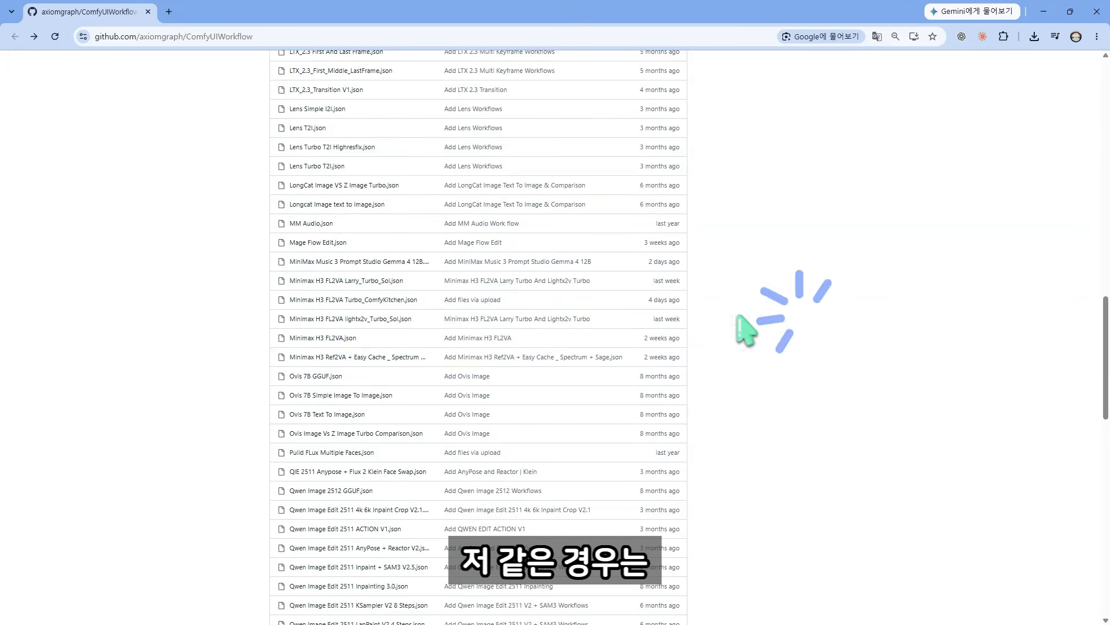
drag(555, 299, 292, 298)
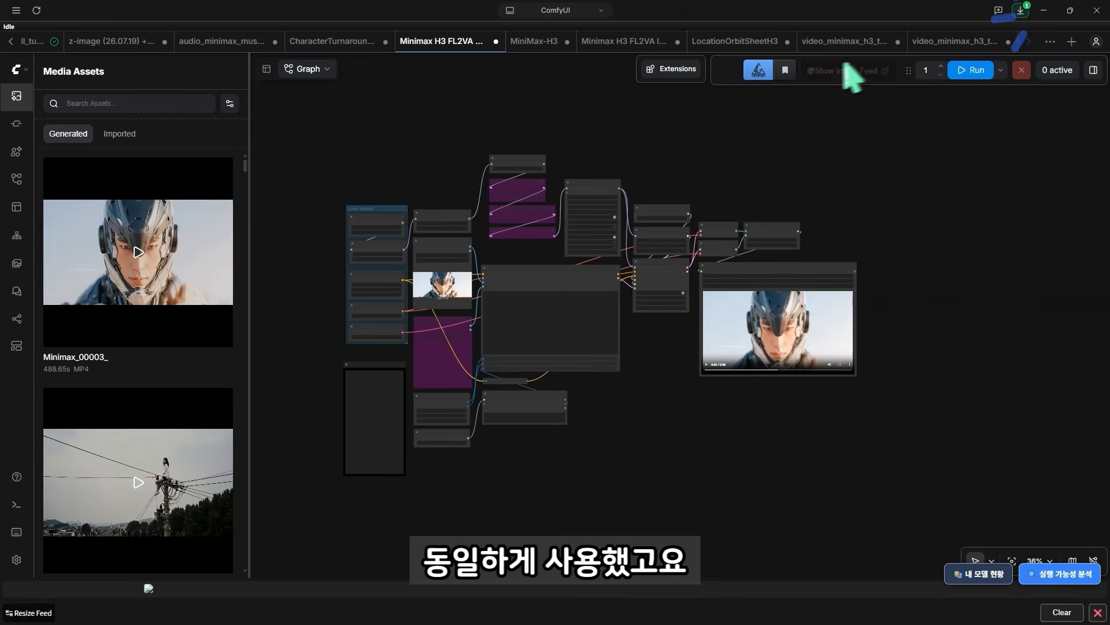
Return to ComfyUI and inspect the Minimax H3 FL2VA workflow's attention, sampling and Load Models nodes
scroll(483, 272, up, 11)
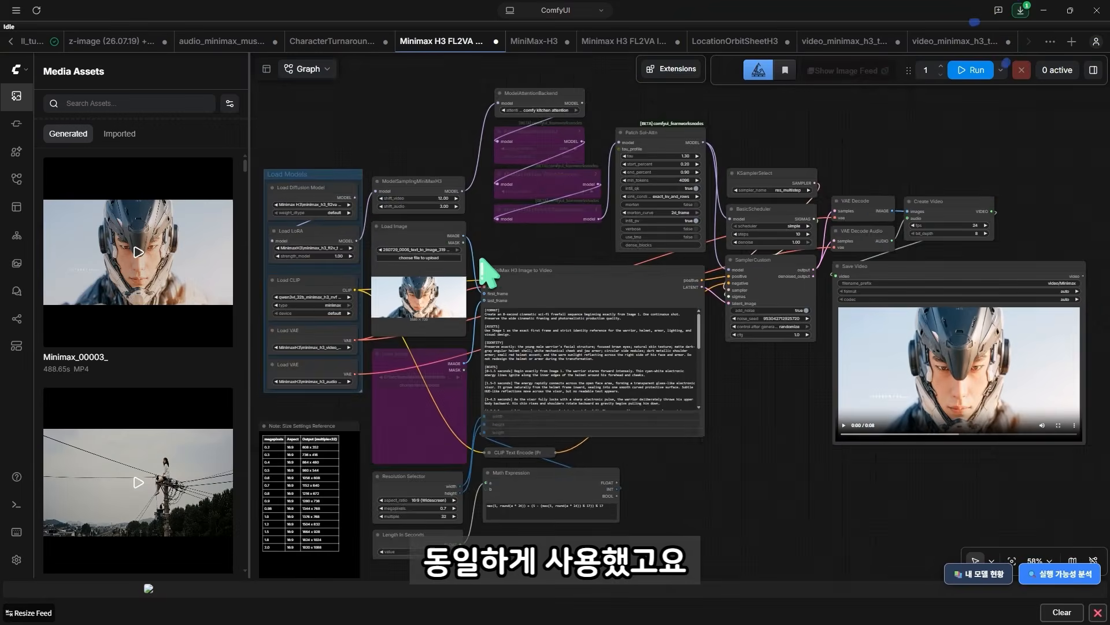
scroll(564, 381, down, 3)
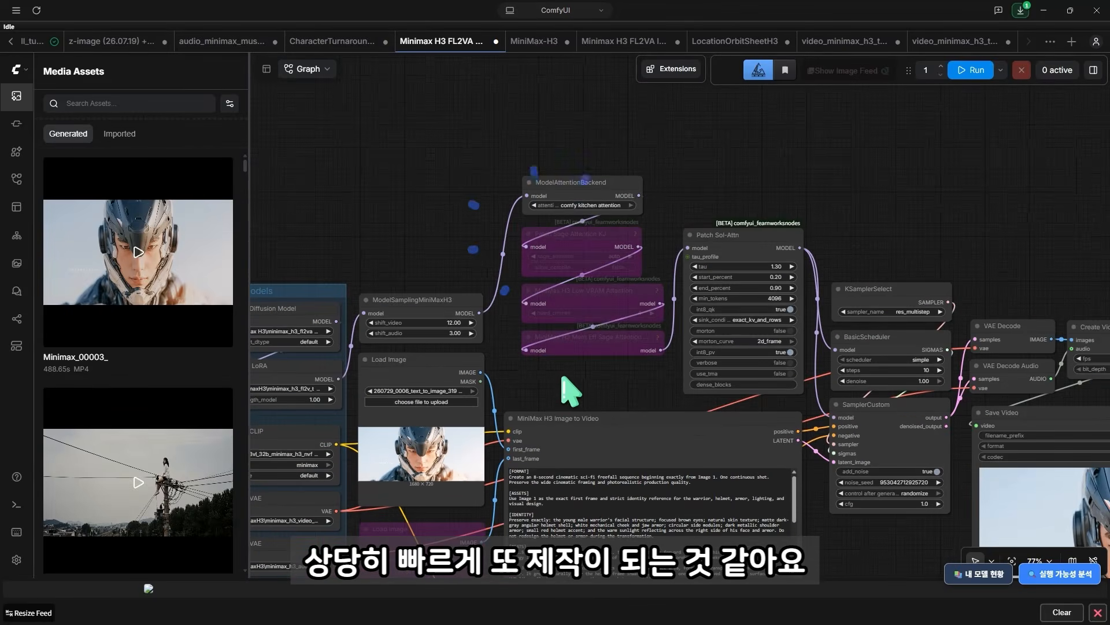
scroll(563, 373, up, 2)
drag(558, 355, 746, 296)
scroll(488, 310, up, 4)
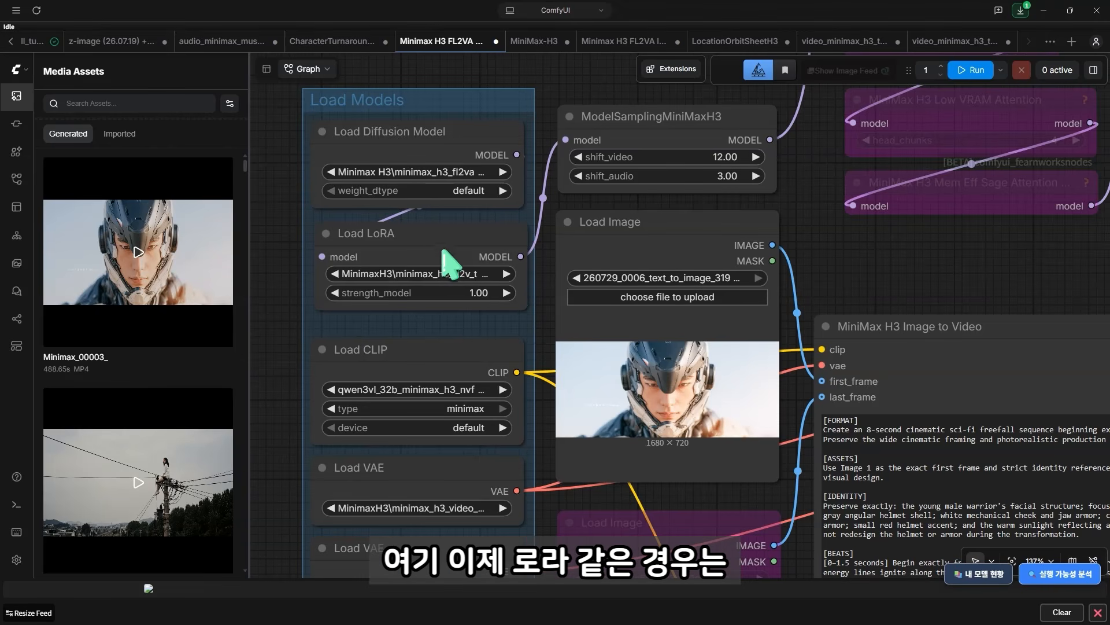
Check the Load LoRA node and highlight minimax_h3_fl2v_turbo_8step_v1.0_comfyui_bf16.safetensors in the lightx2v Minimax-h3-Turbo repository on Hugging Face
click(421, 254)
drag(535, 314, 766, 322)
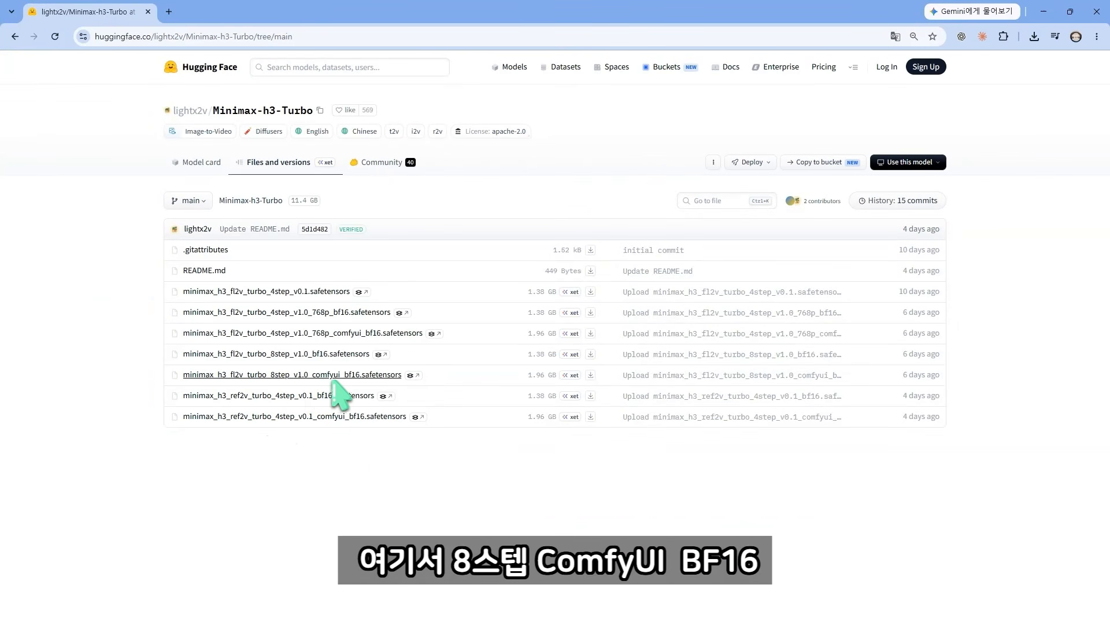
drag(168, 377, 581, 381)
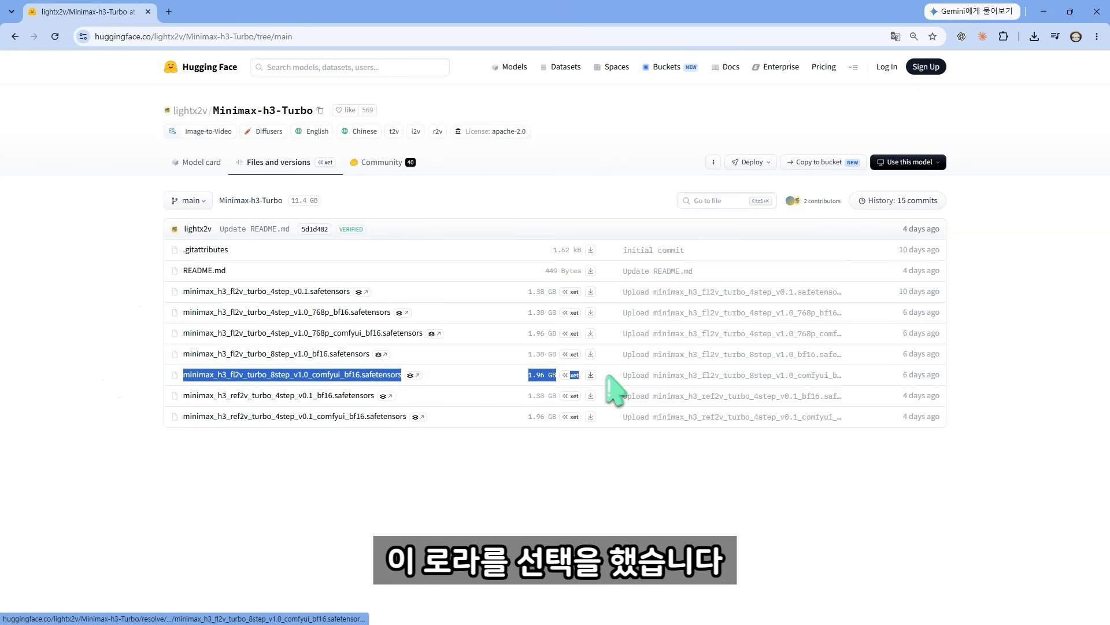
click(327, 493)
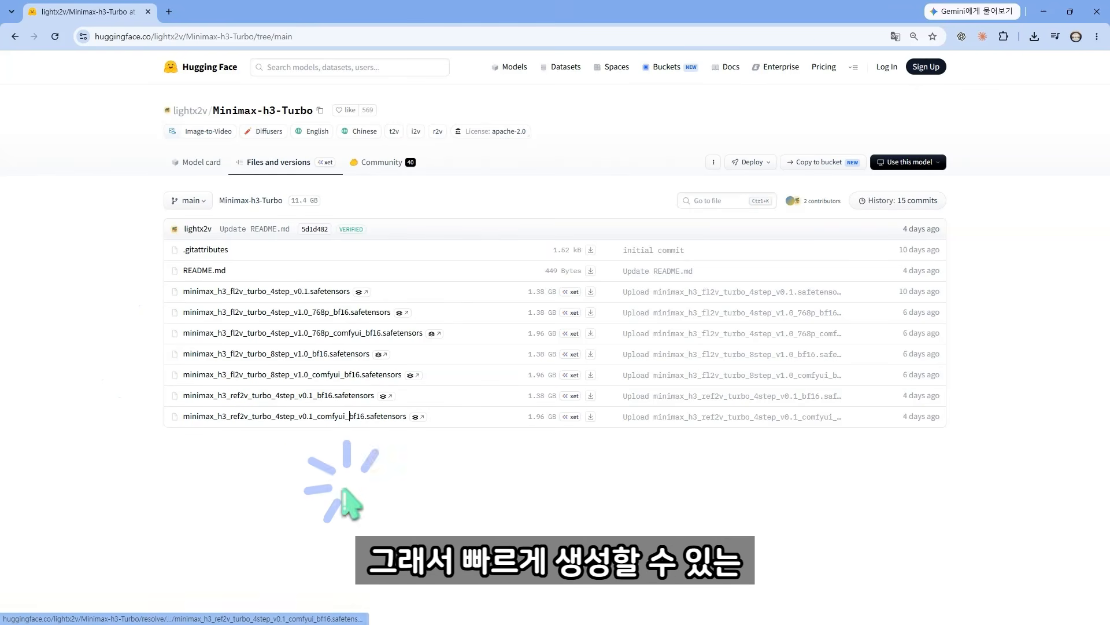
Return to ComfyUI and narrow the Load LoRA node to fit within the Load Models group
click(1044, 12)
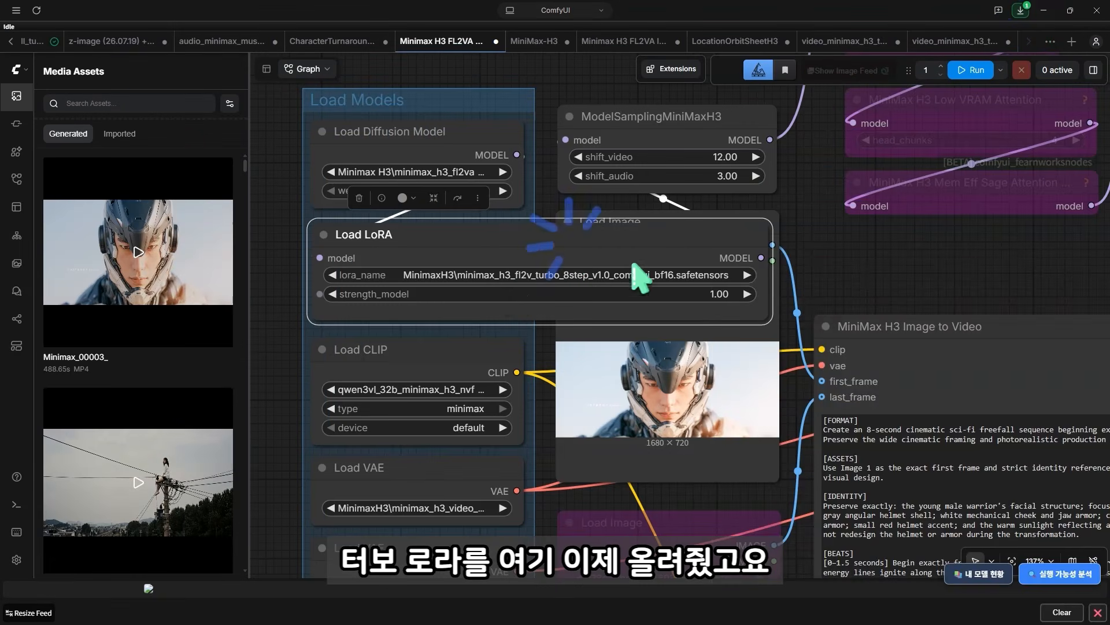
drag(775, 334, 513, 267)
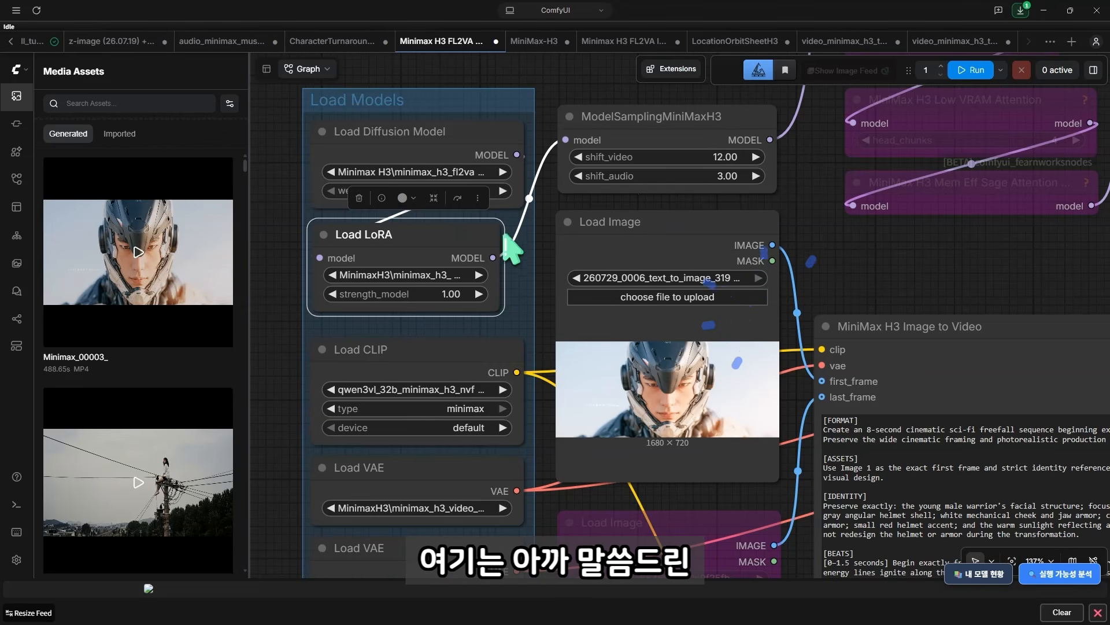
Widen the Load Diffusion Model node to read its full model file name and shrink it back into the Load Models group
click(514, 194)
drag(527, 223, 966, 227)
scroll(476, 167, up, 4)
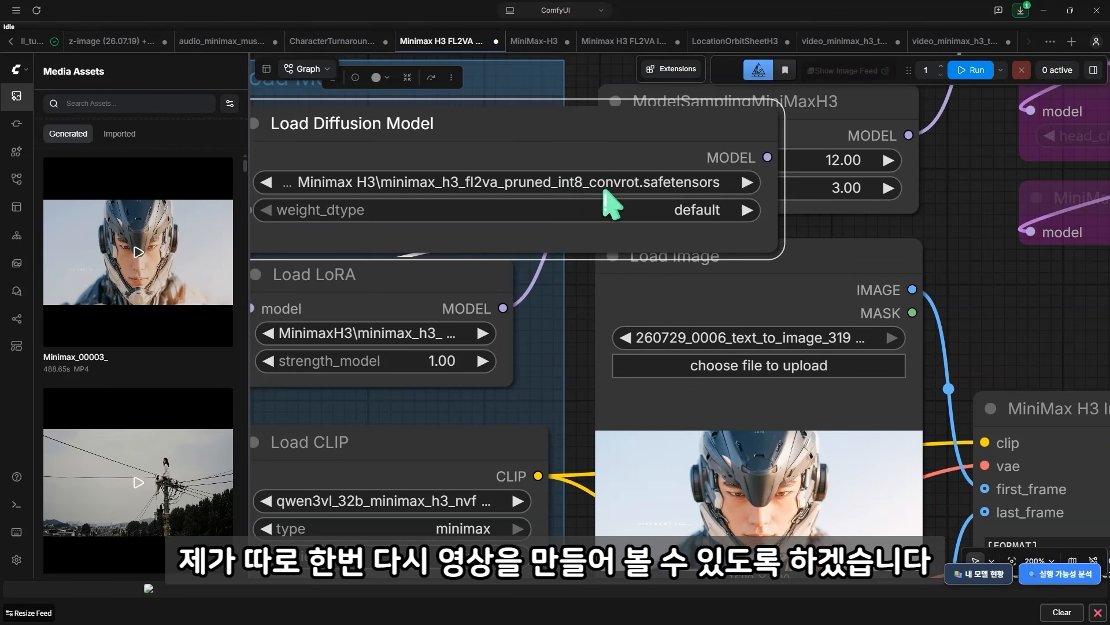
scroll(556, 184, up, 1)
drag(799, 260, 535, 230)
Widen the Load CLIP node to read its text encoder file name and shrink it back within the Load Models group
scroll(539, 232, down, 2)
click(465, 266)
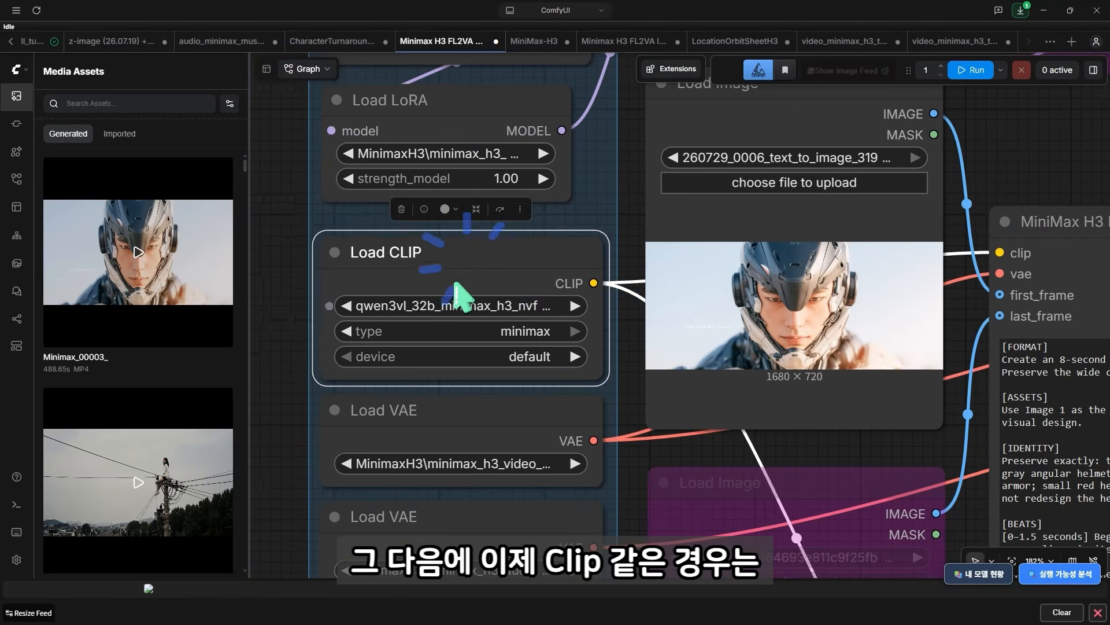
drag(508, 271, 447, 259)
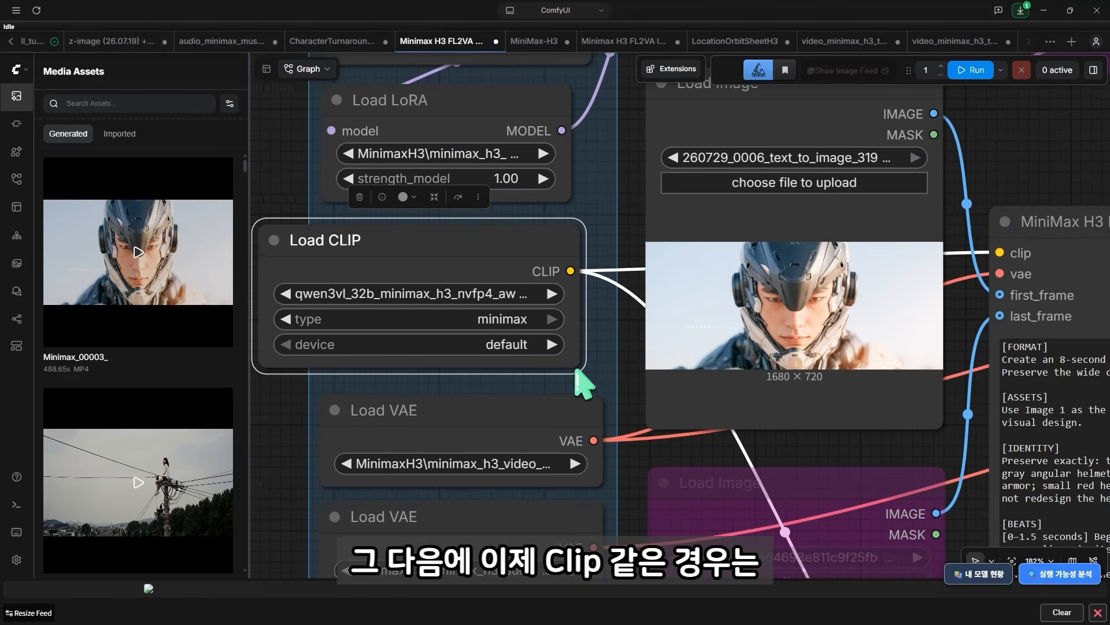
drag(574, 367, 641, 383)
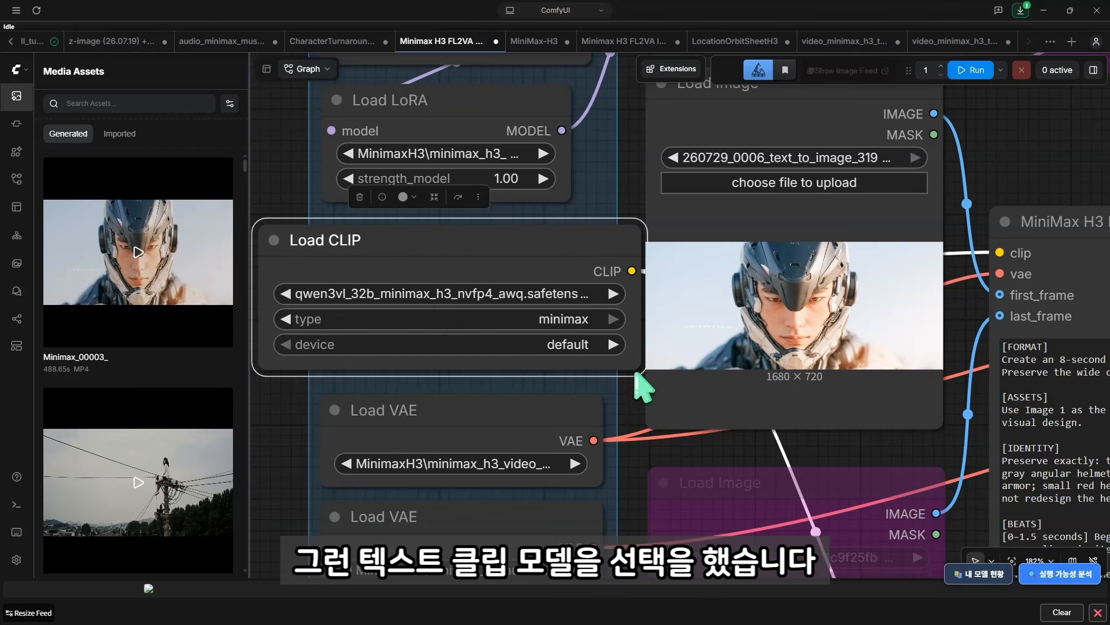
drag(644, 381, 525, 352)
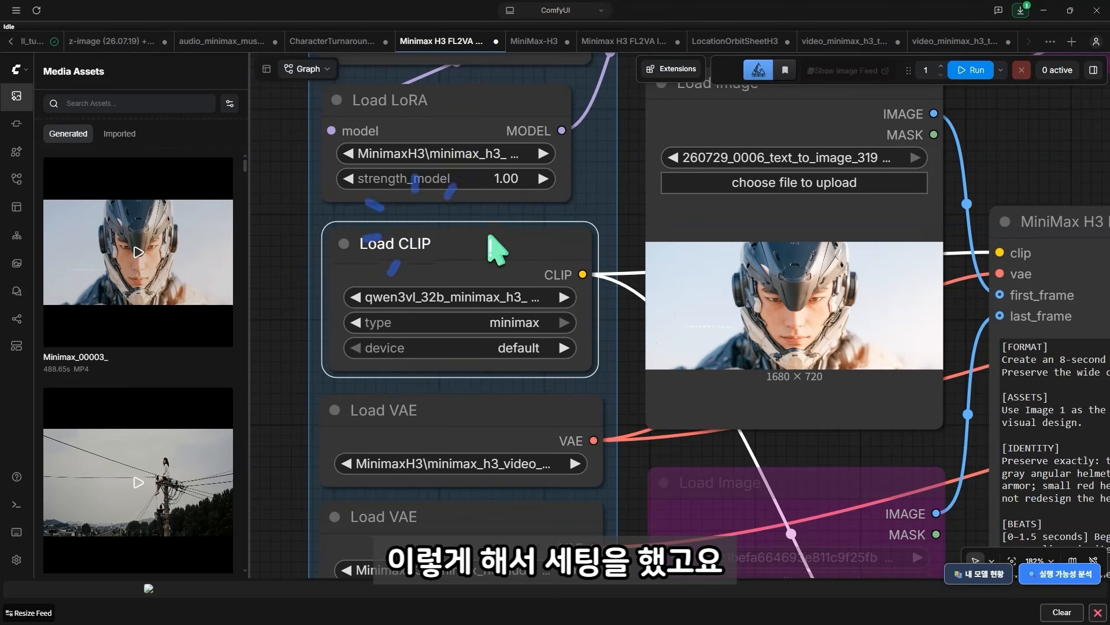
Widen the video and audio Load VAE nodes slightly to show more of their file names
scroll(468, 410, down, 4)
scroll(354, 422, up, 7)
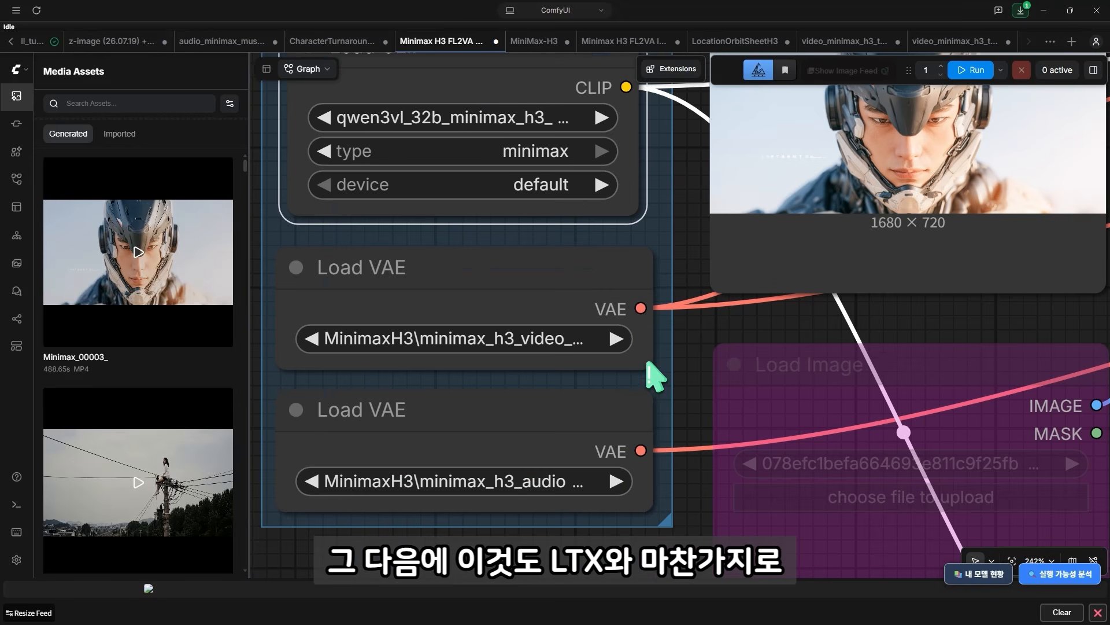
mouse_move(648, 363)
mouse_down()
mouse_move(798, 374)
mouse_move(744, 367)
mouse_move(781, 364)
mouse_move(657, 366)
mouse_up()
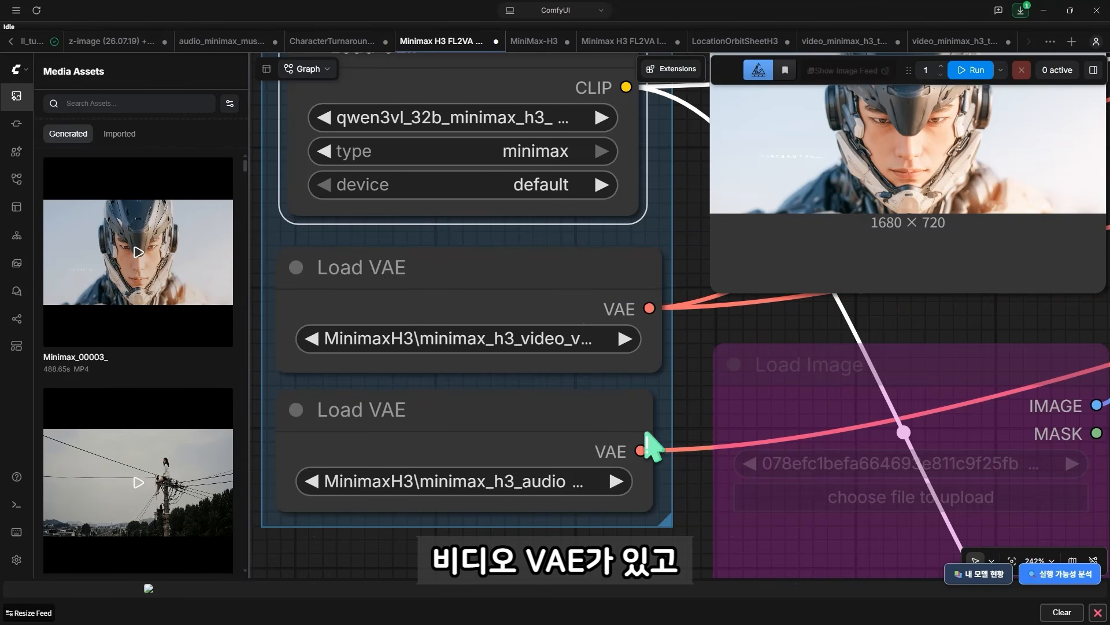
mouse_move(651, 512)
mouse_down()
mouse_move(839, 518)
mouse_move(662, 510)
mouse_up()
scroll(671, 518, down, 9)
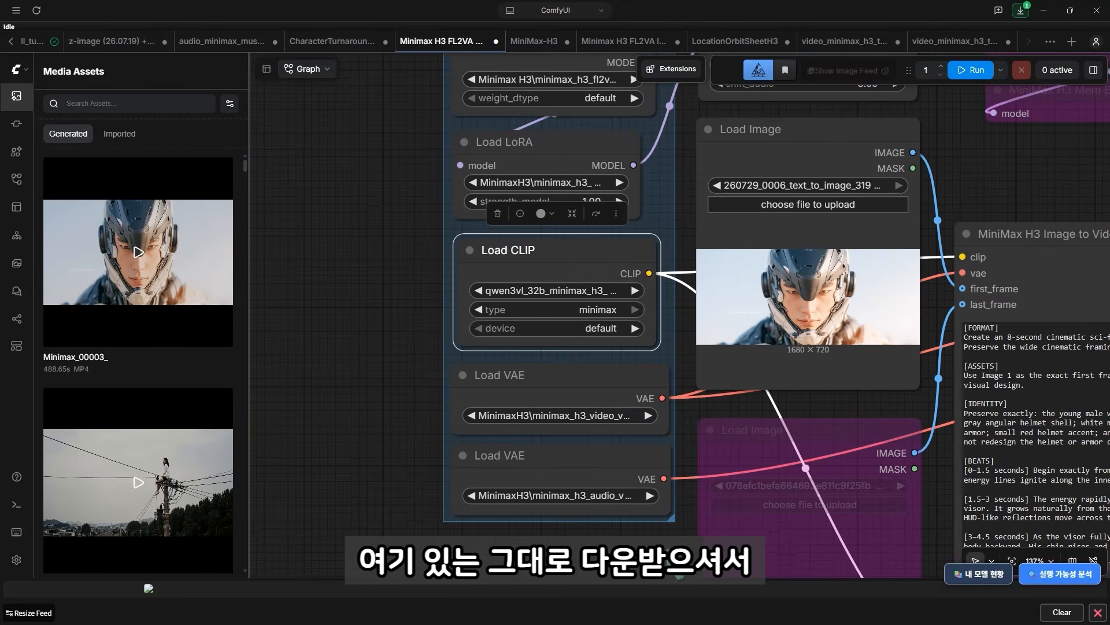
drag(656, 565, 519, 515)
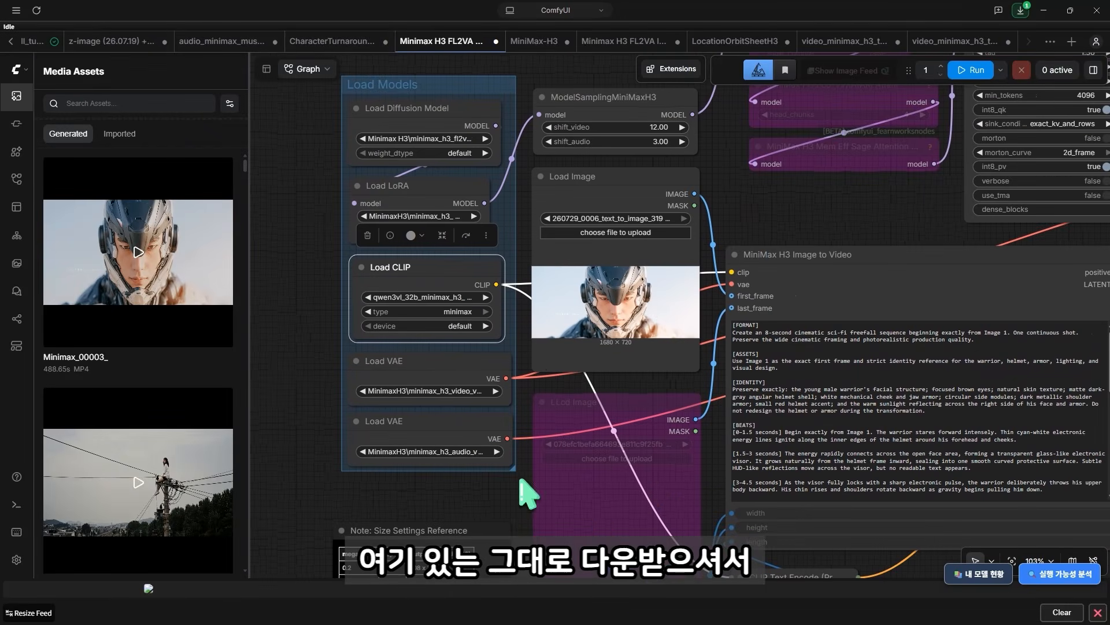
Examine the ModelAttentionBackend node using comfy kitchen attention and the bypassed attention nodes below it
scroll(595, 199, down, 3)
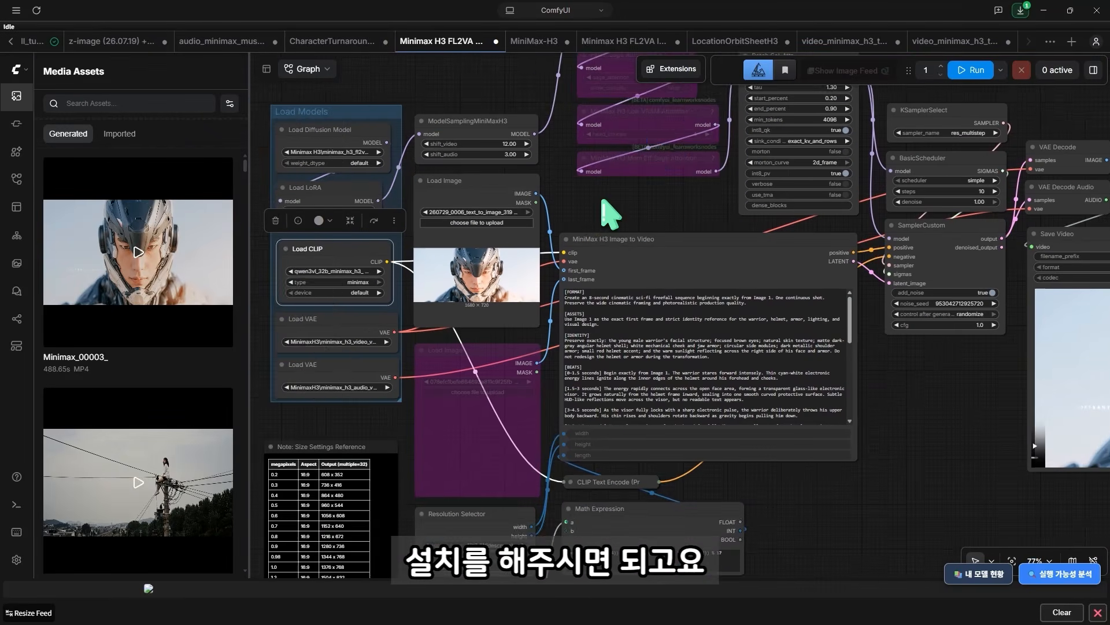
drag(610, 216, 516, 277)
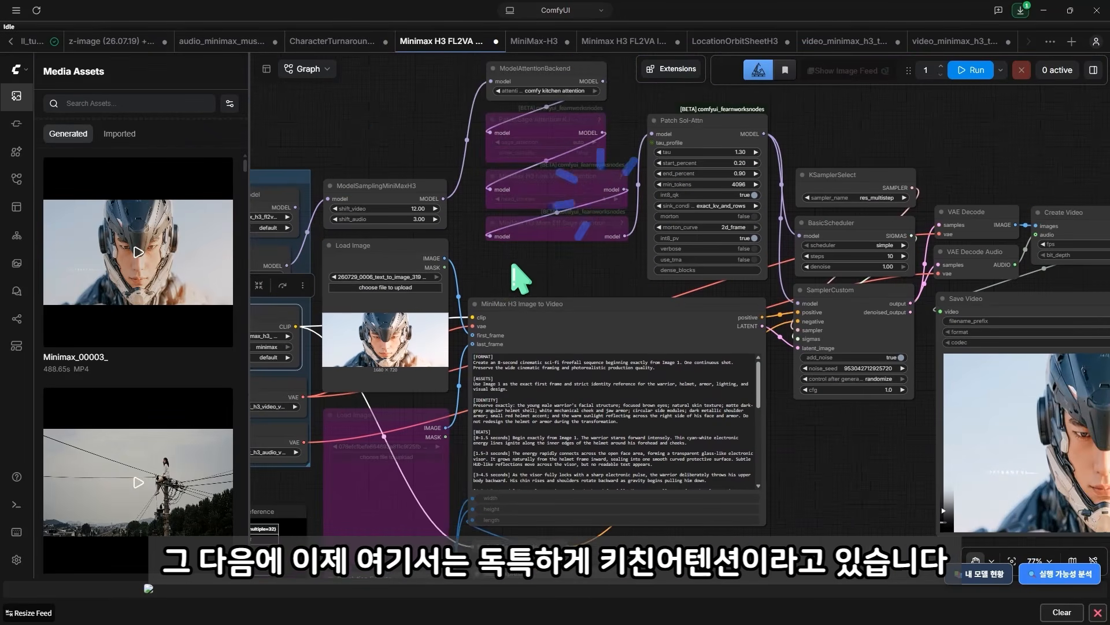
scroll(513, 280, up, 4)
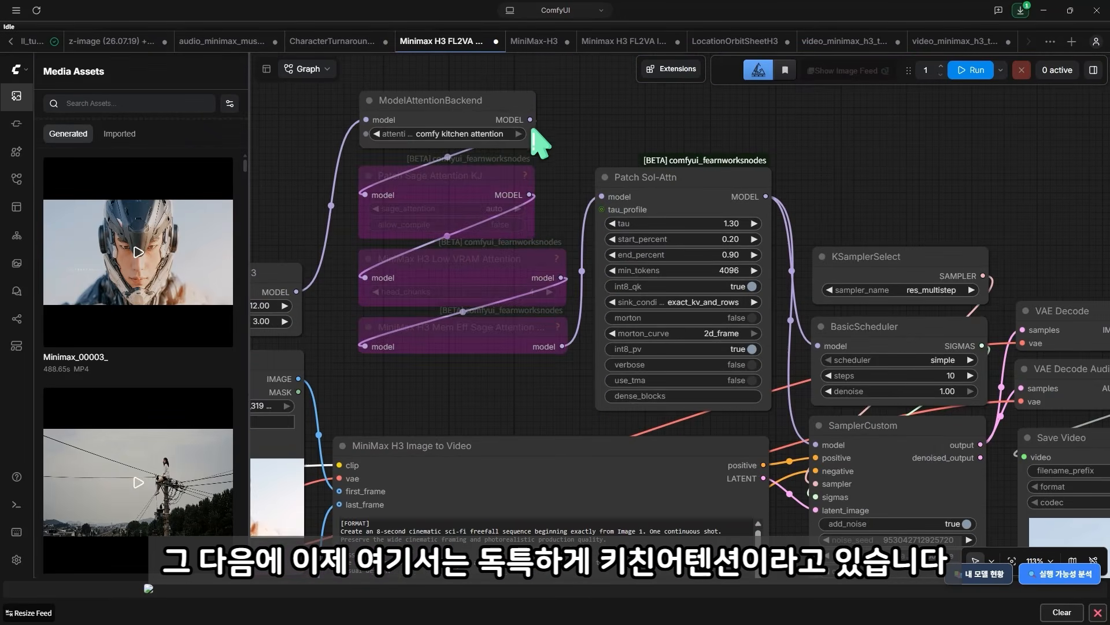
scroll(447, 139, up, 4)
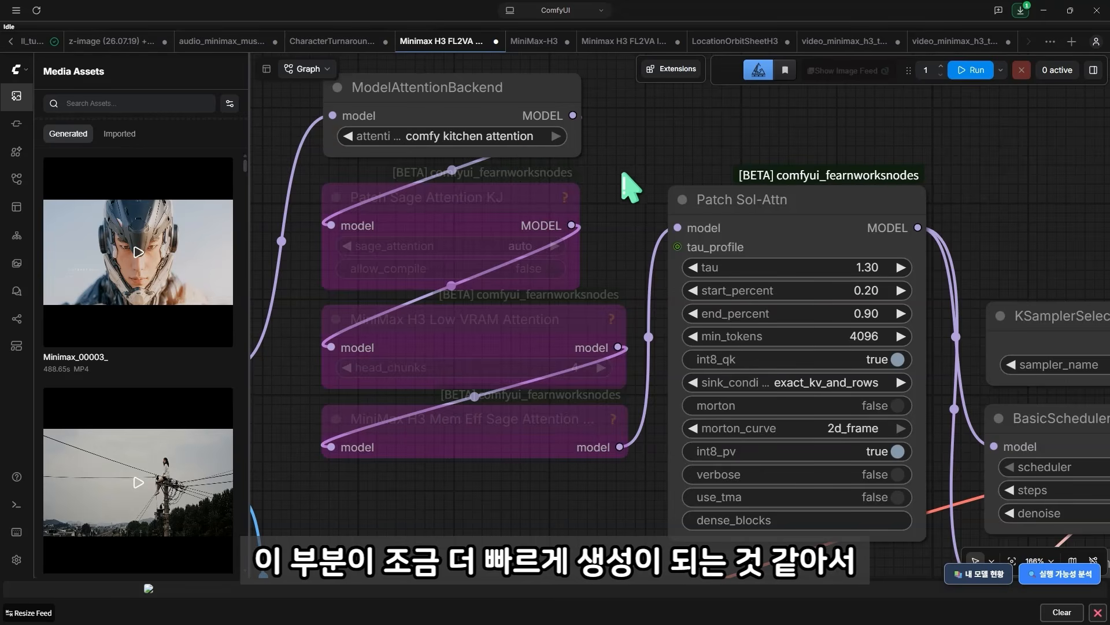
scroll(630, 211, down, 8)
scroll(626, 213, up, 4)
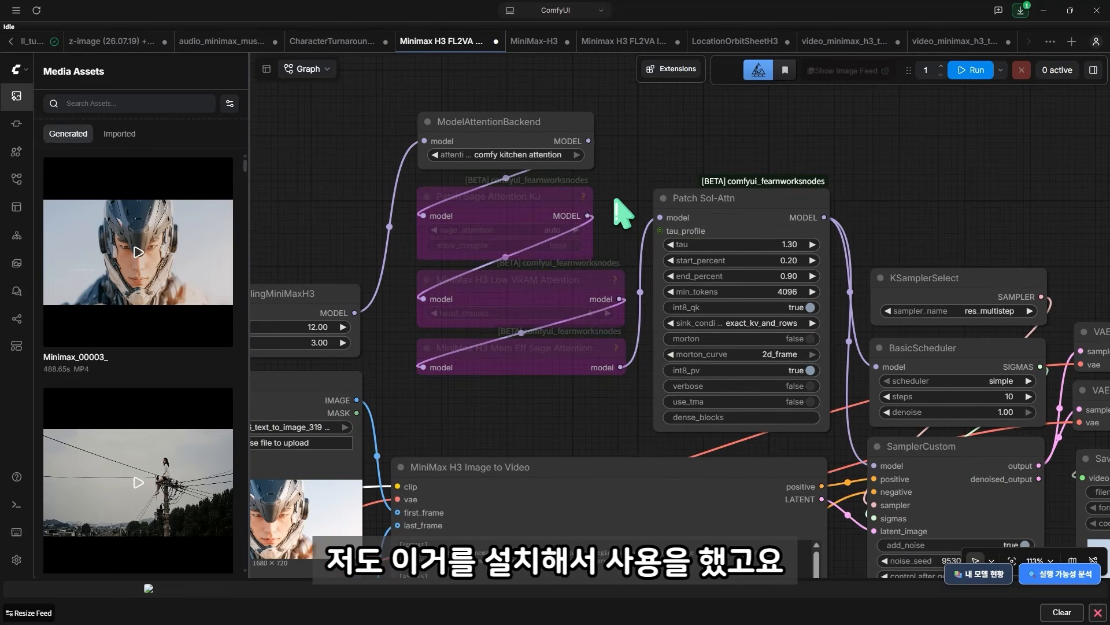
scroll(623, 214, down, 2)
scroll(557, 297, down, 4)
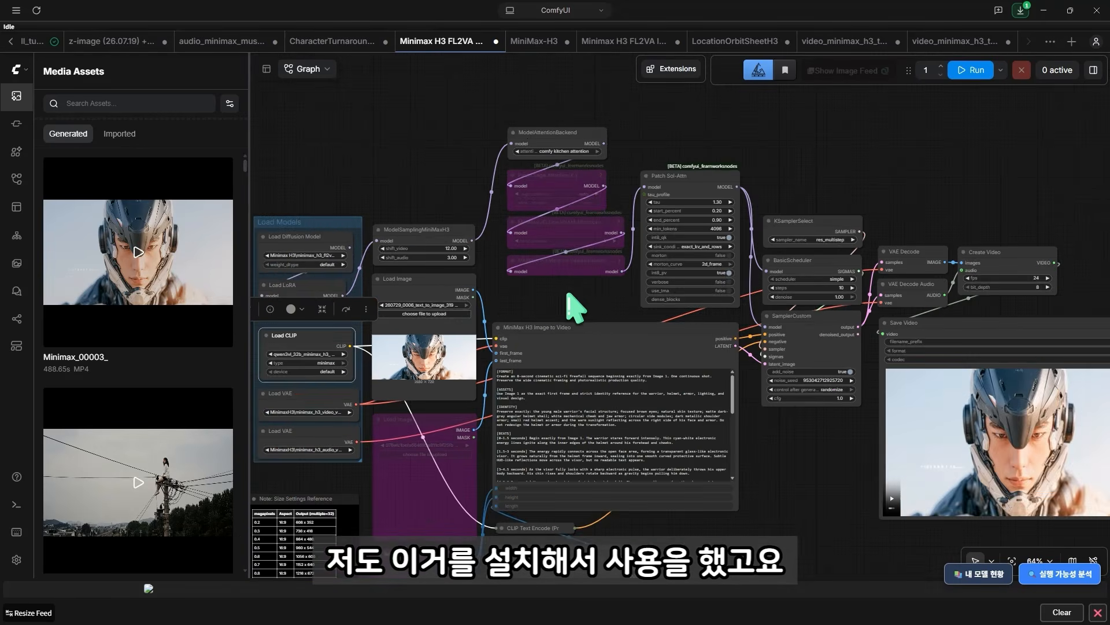
scroll(594, 186, up, 5)
scroll(641, 232, down, 4)
Select the Patch Sol-Attn node and inspect its settings and its place in the model chain
drag(622, 298, 534, 285)
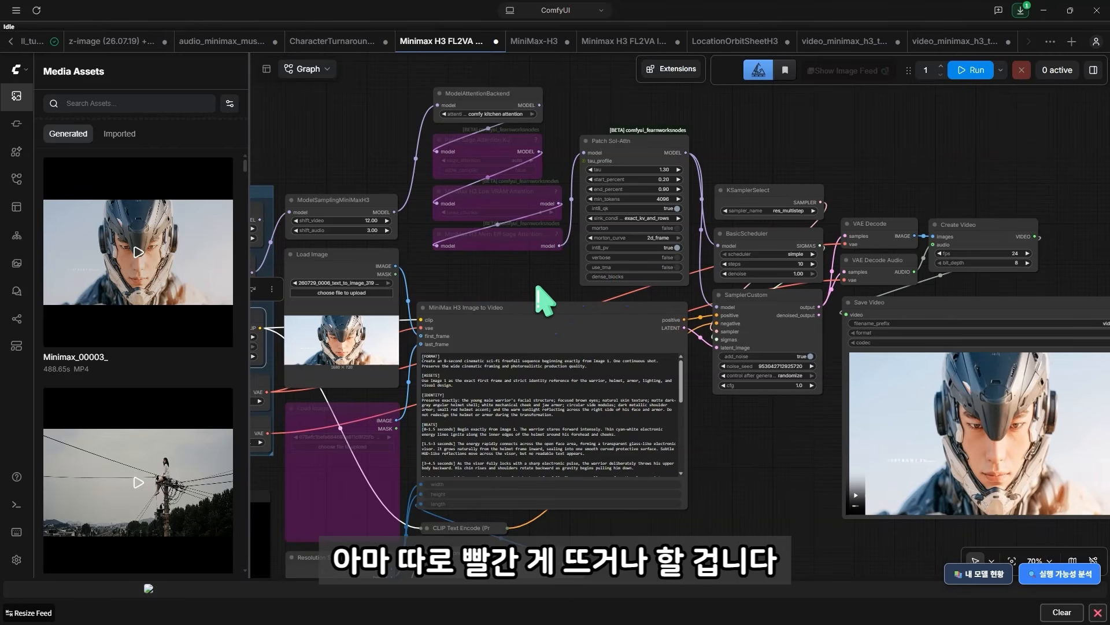
scroll(613, 174, up, 8)
click(621, 147)
mouse_move(712, 212)
mouse_down()
mouse_move(715, 202)
mouse_move(713, 220)
mouse_up()
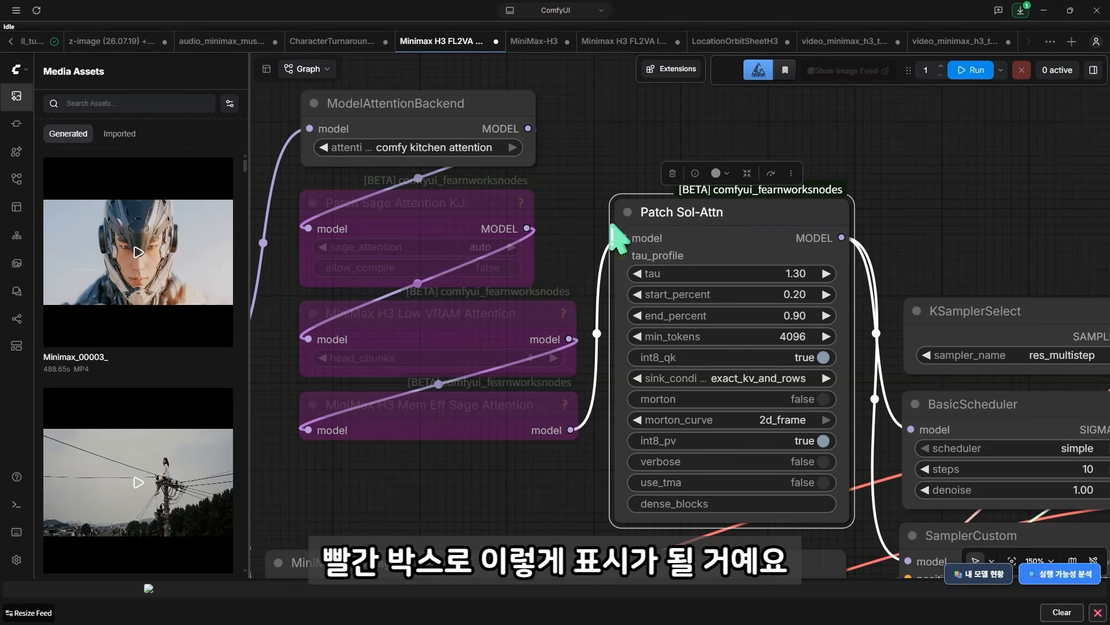
scroll(617, 225, down, 3)
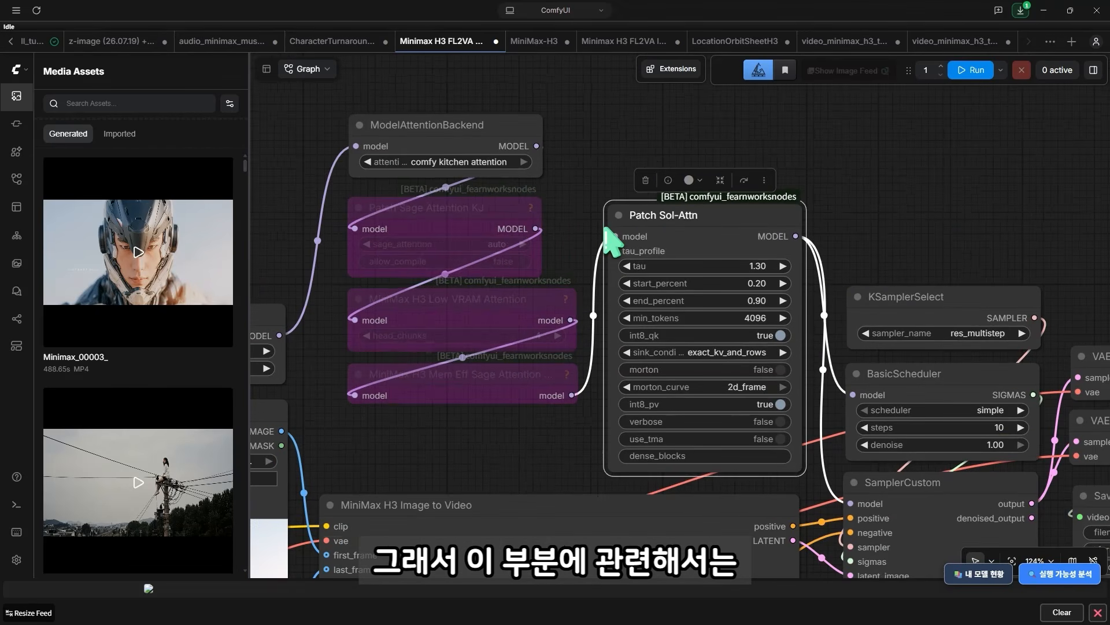
scroll(612, 239, down, 4)
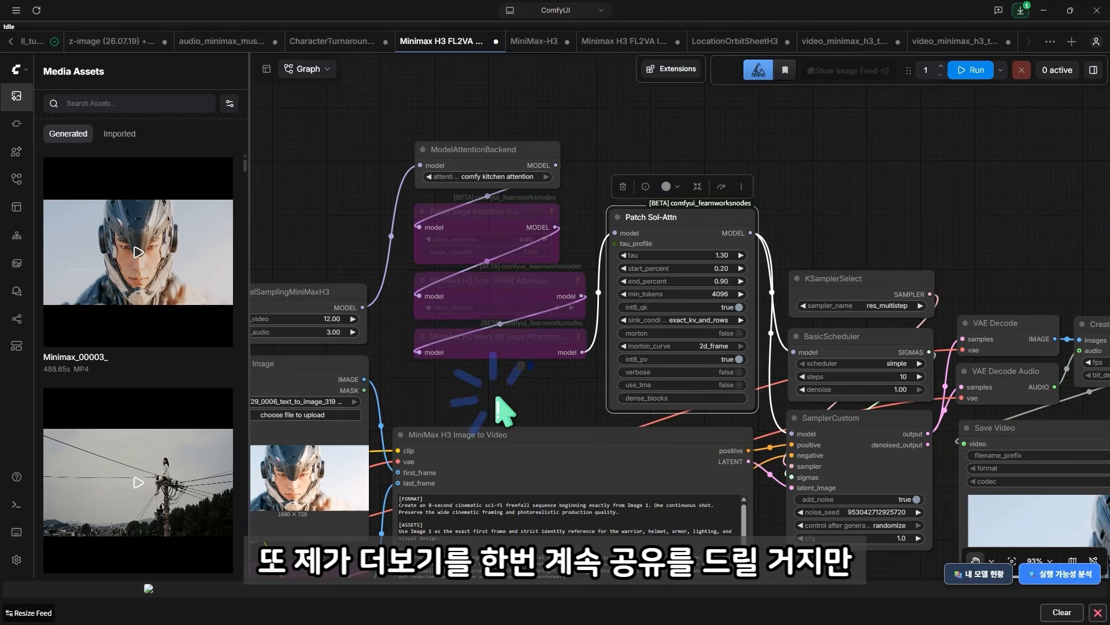
scroll(520, 385, down, 3)
drag(508, 375, 555, 297)
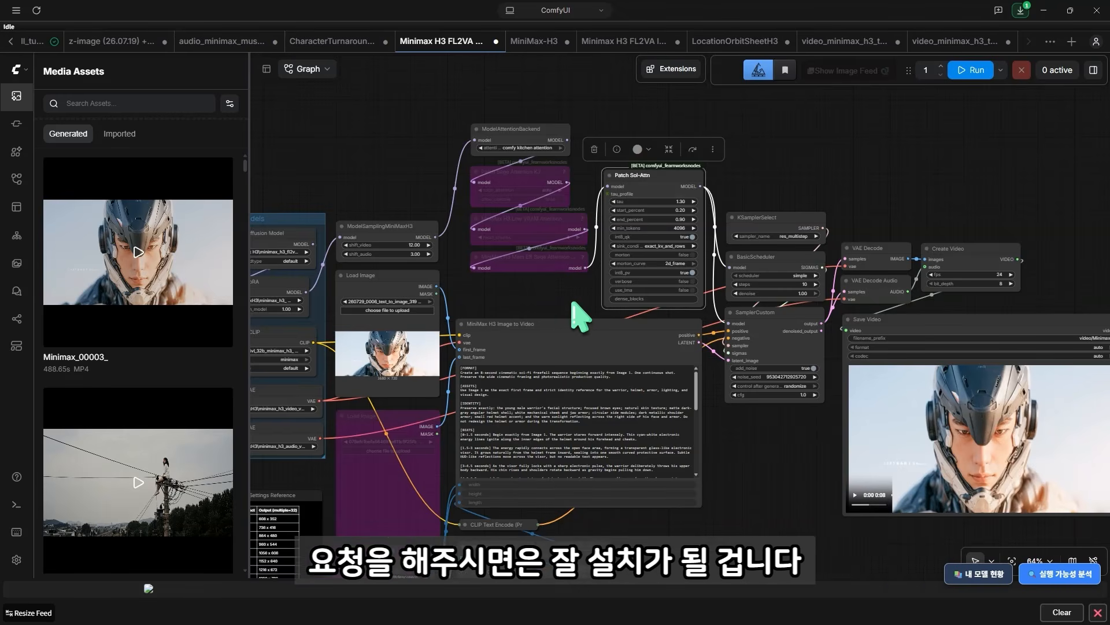
Check the Resolution Selector and length nodes and highlight the 1152 x 640 output in the Size Settings Reference note
scroll(572, 318, down, 3)
click(692, 366)
scroll(538, 341, up, 2)
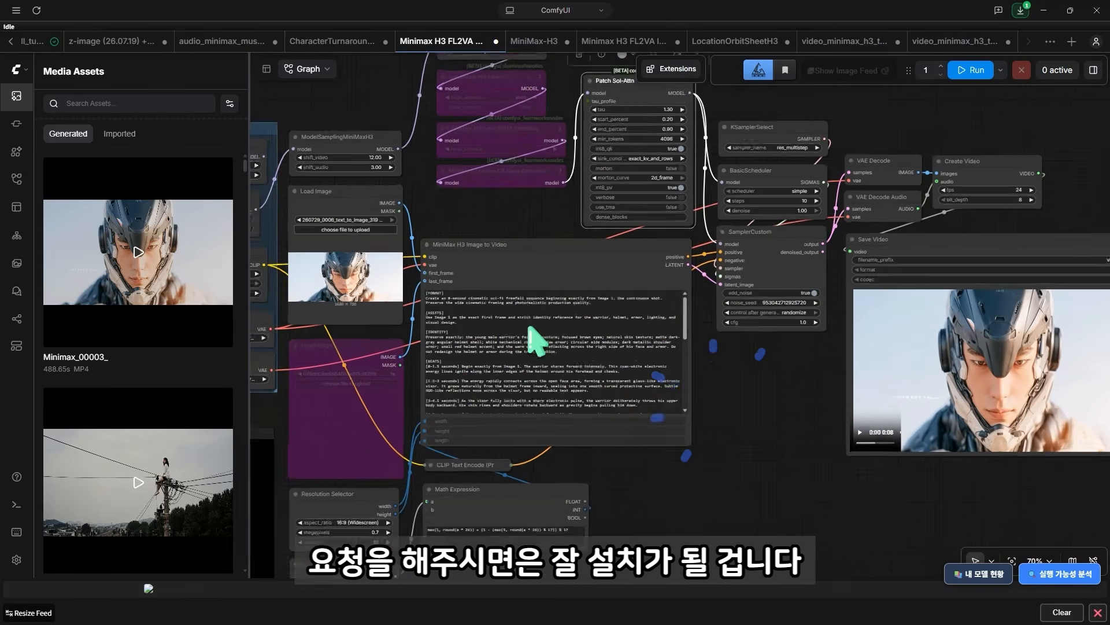
scroll(484, 439, up, 8)
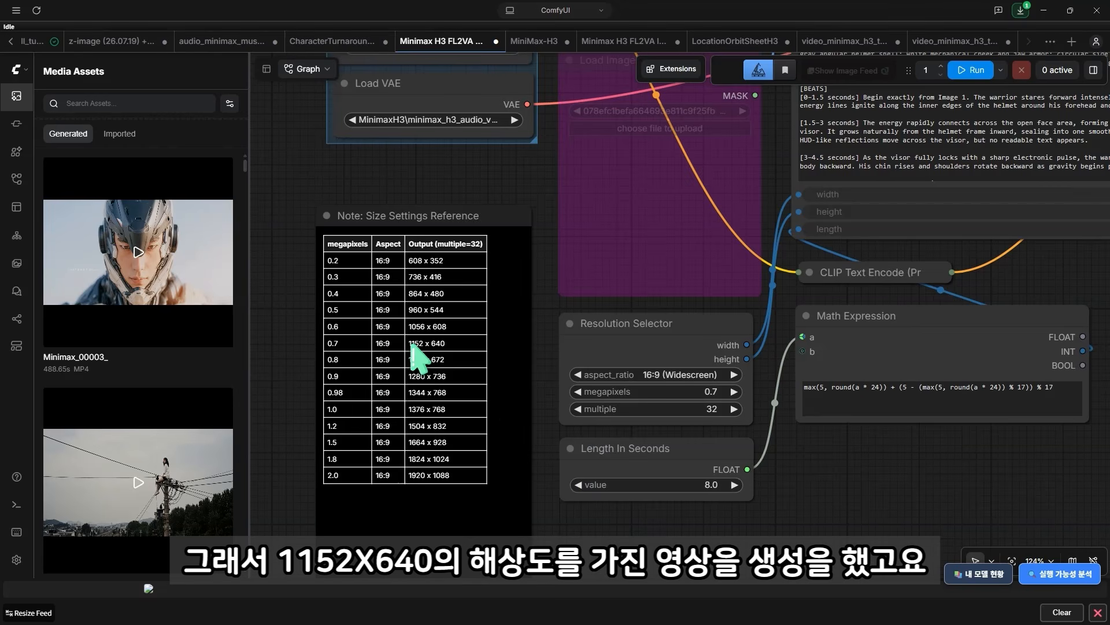
drag(451, 345, 422, 347)
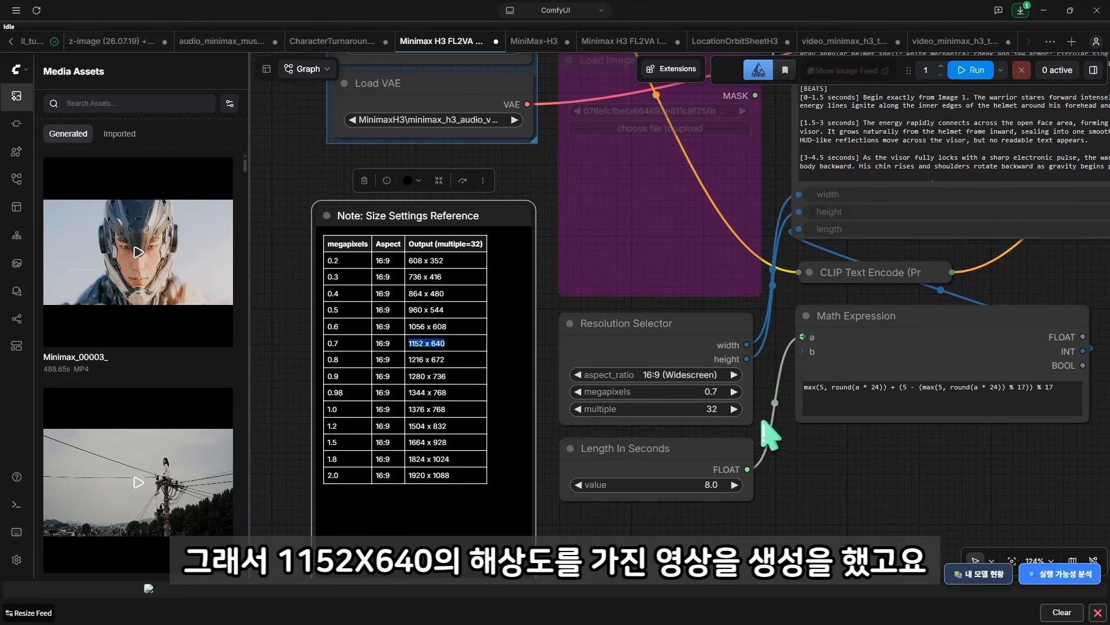
scroll(752, 434, down, 4)
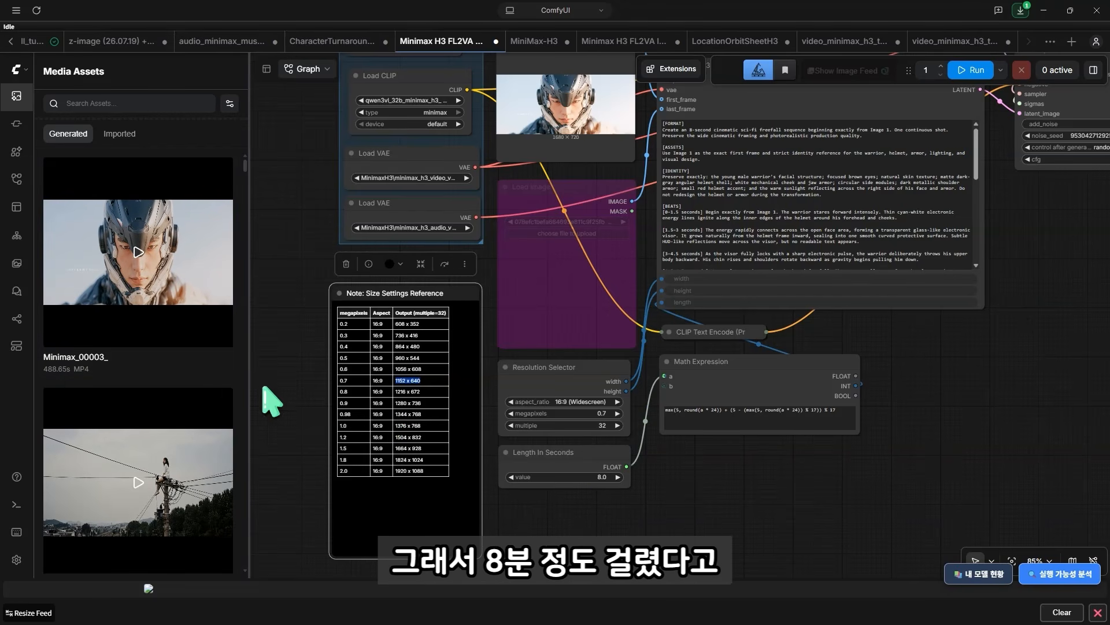
Play the generated video in the Save Video node at a larger view and pause it at 0:02
scroll(732, 515, down, 1)
scroll(768, 508, right, 10)
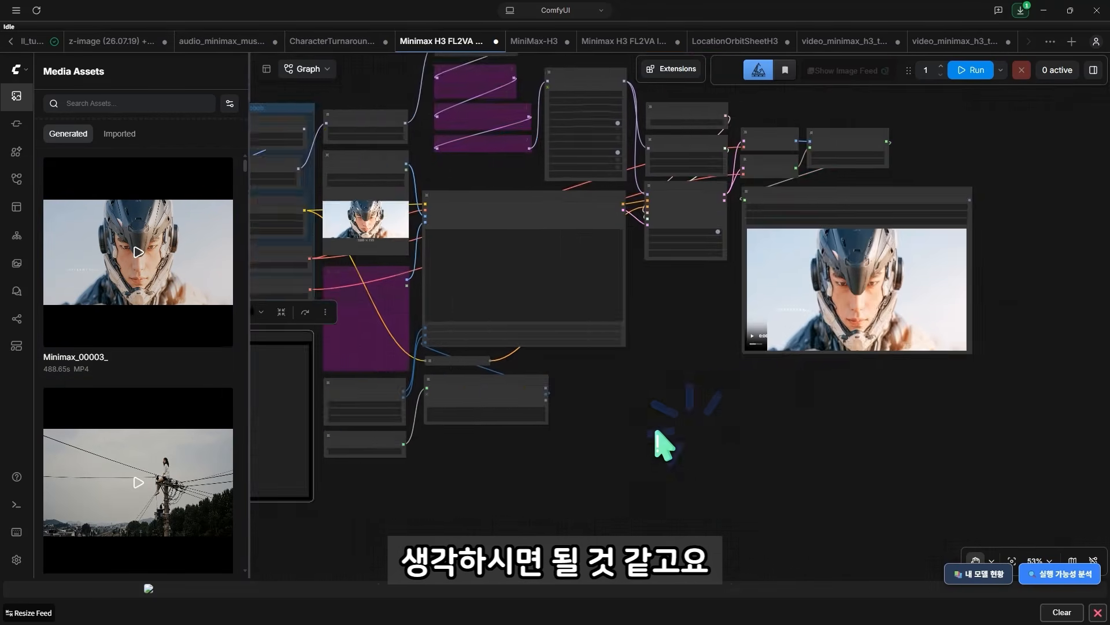
scroll(683, 474, up, 1)
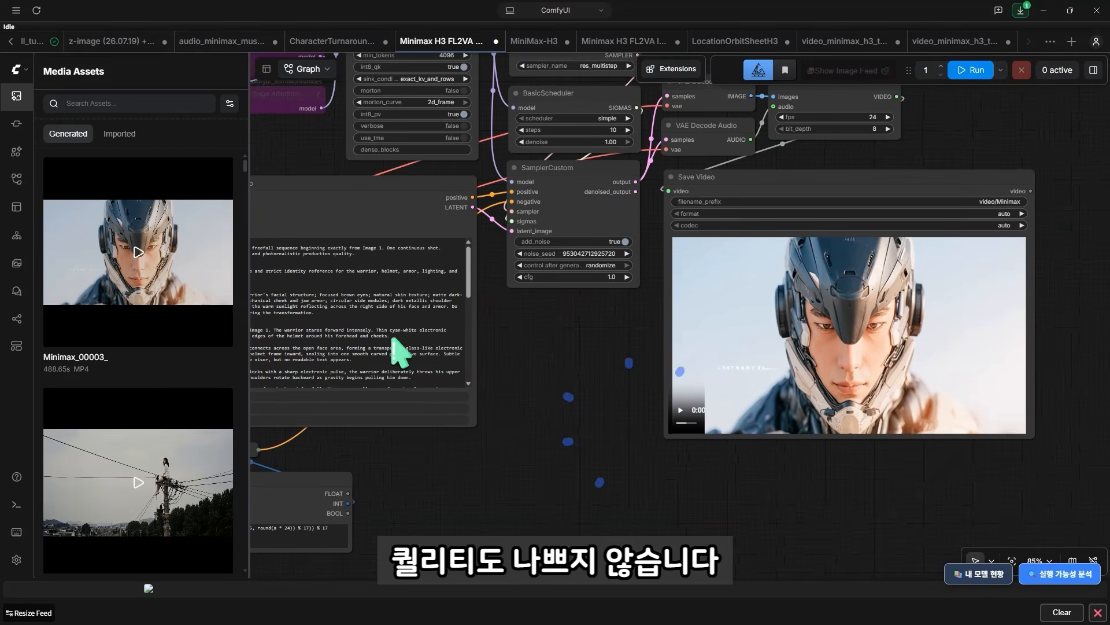
scroll(591, 422, up, 3)
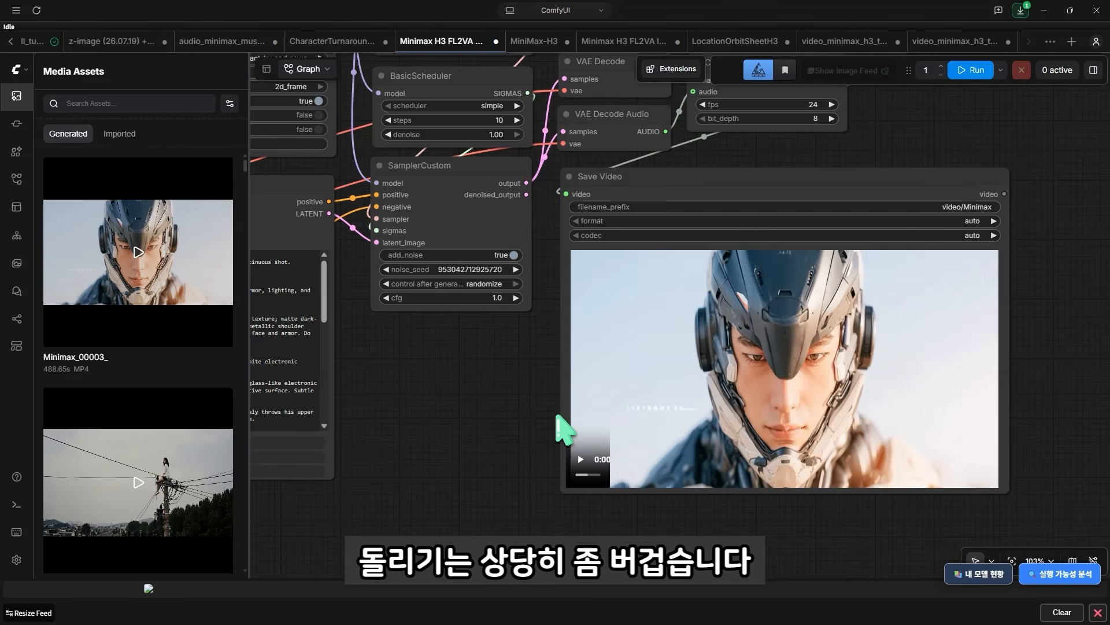
scroll(488, 446, down, 2)
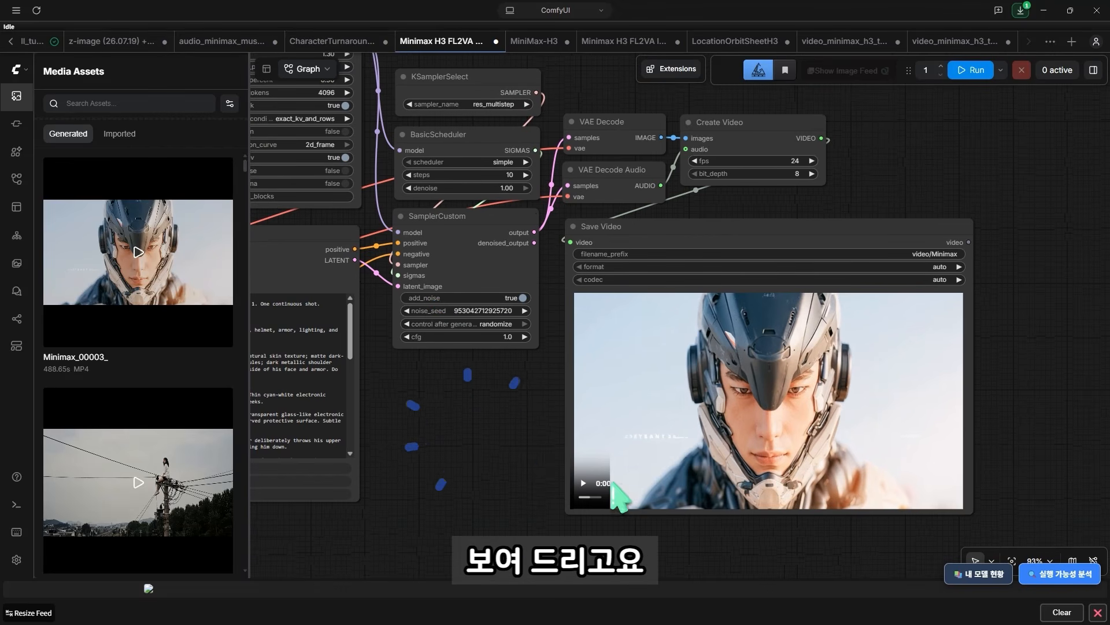
click(584, 486)
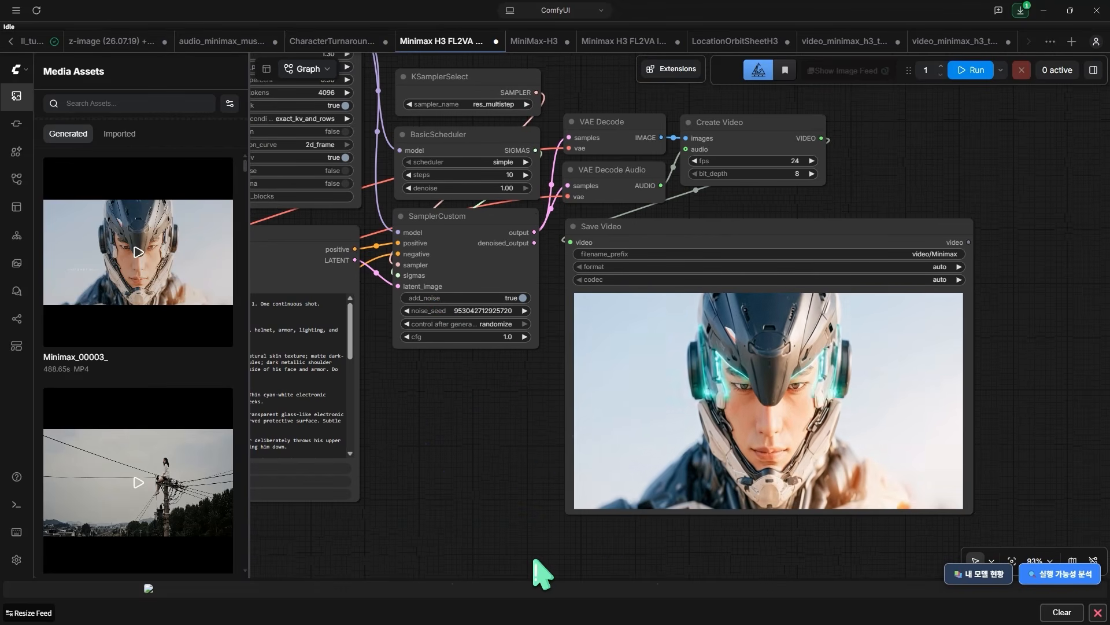
scroll(533, 543, up, 3)
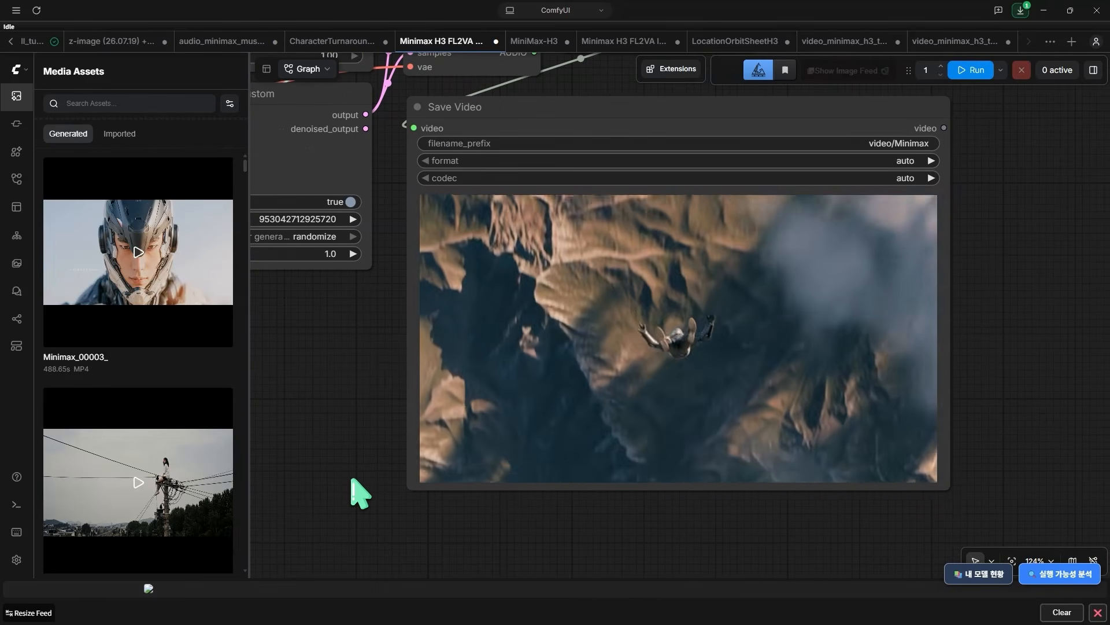
mouse_move(439, 453)
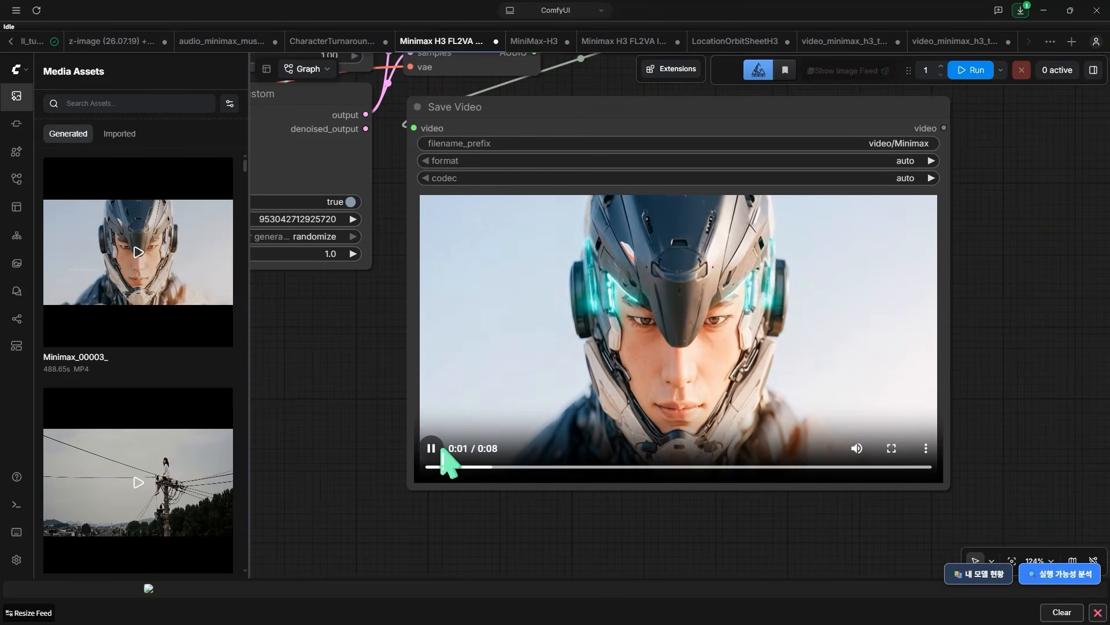
click(433, 449)
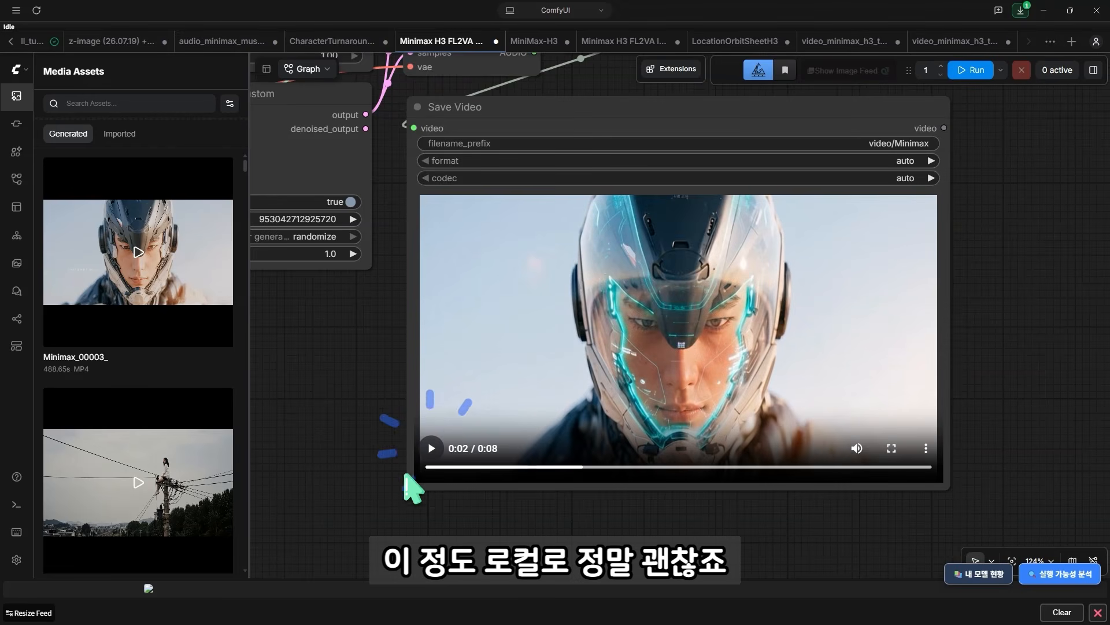
scroll(424, 493, down, 3)
scroll(382, 493, down, 2)
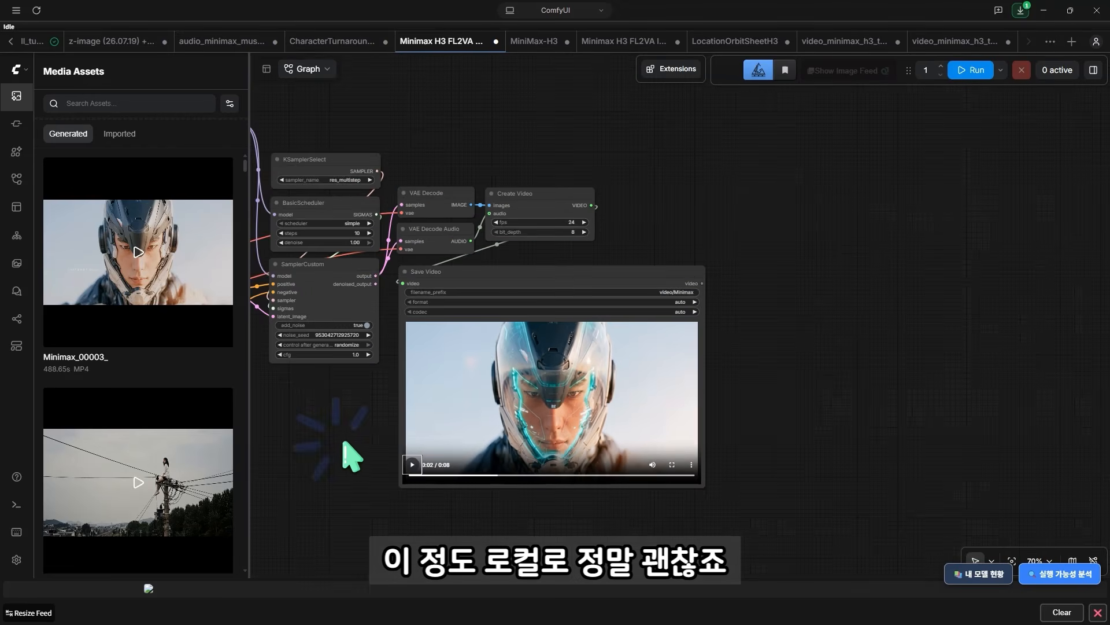
Look over the whole MiniMax H3 image-to-video graph, from the Save Video node back to the Load Models group
scroll(580, 457, down, 2)
scroll(549, 461, down, 2)
drag(545, 459, 637, 442)
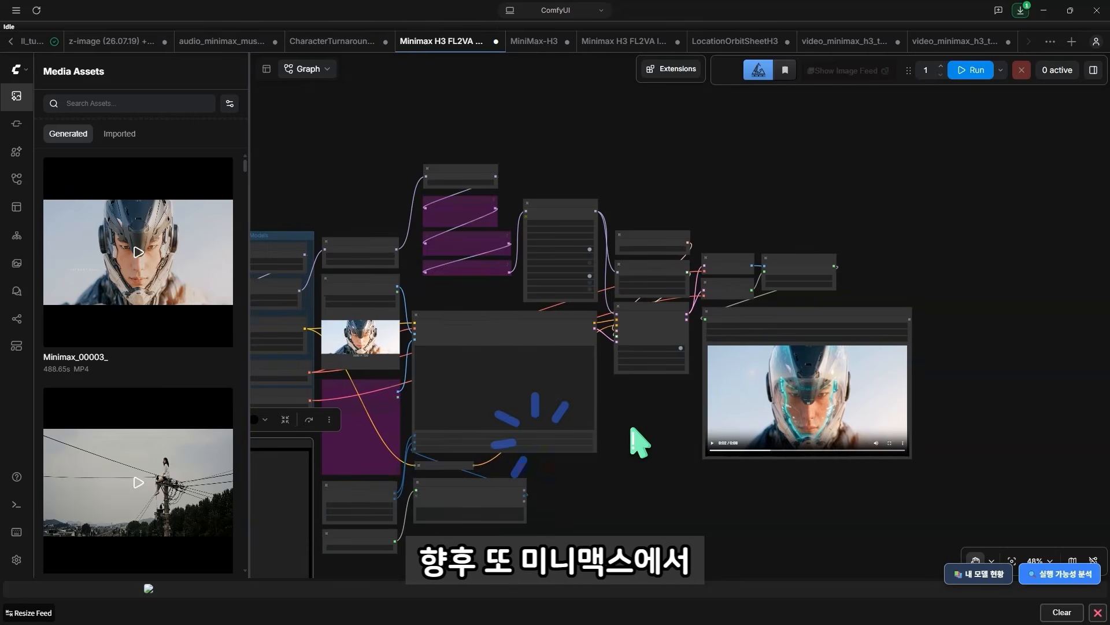
scroll(635, 444, up, 4)
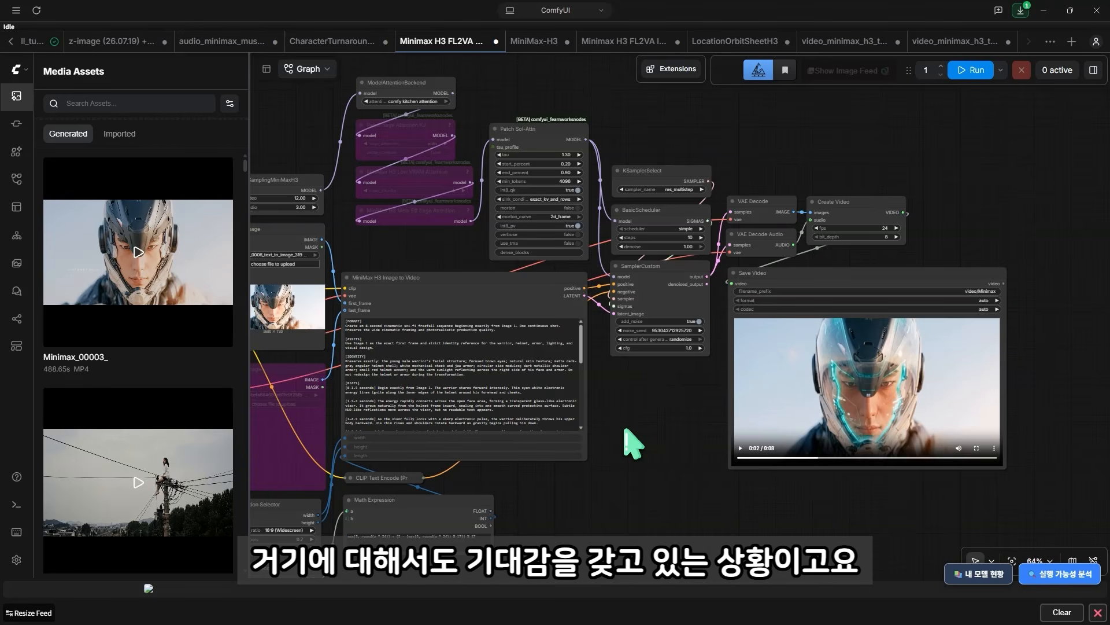
drag(630, 414, 743, 391)
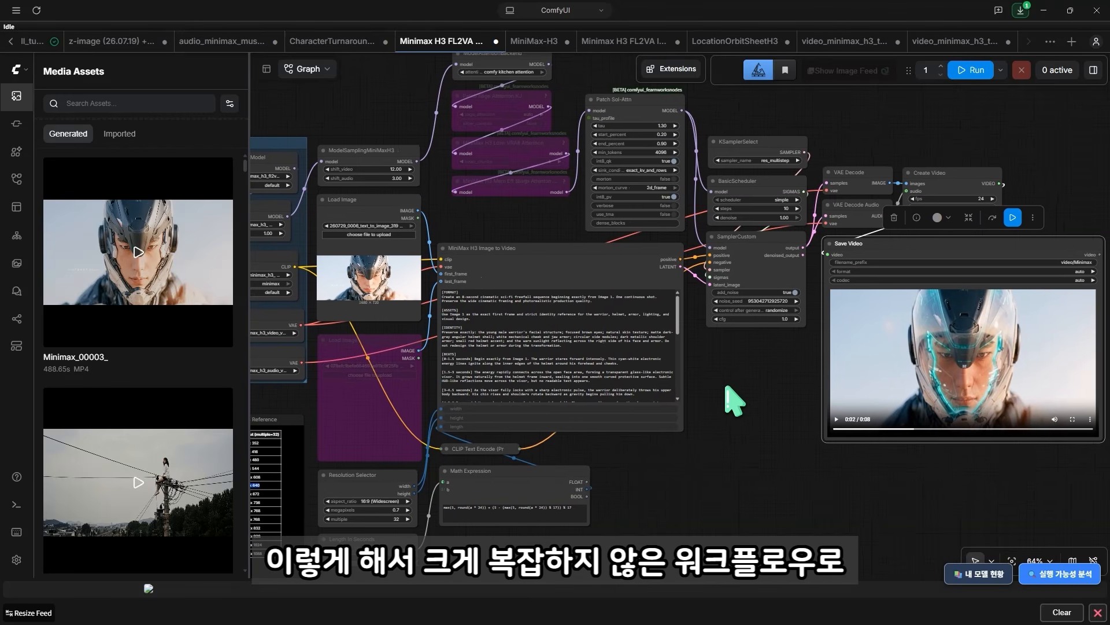
scroll(735, 399, down, 2)
scroll(740, 398, up, 1)
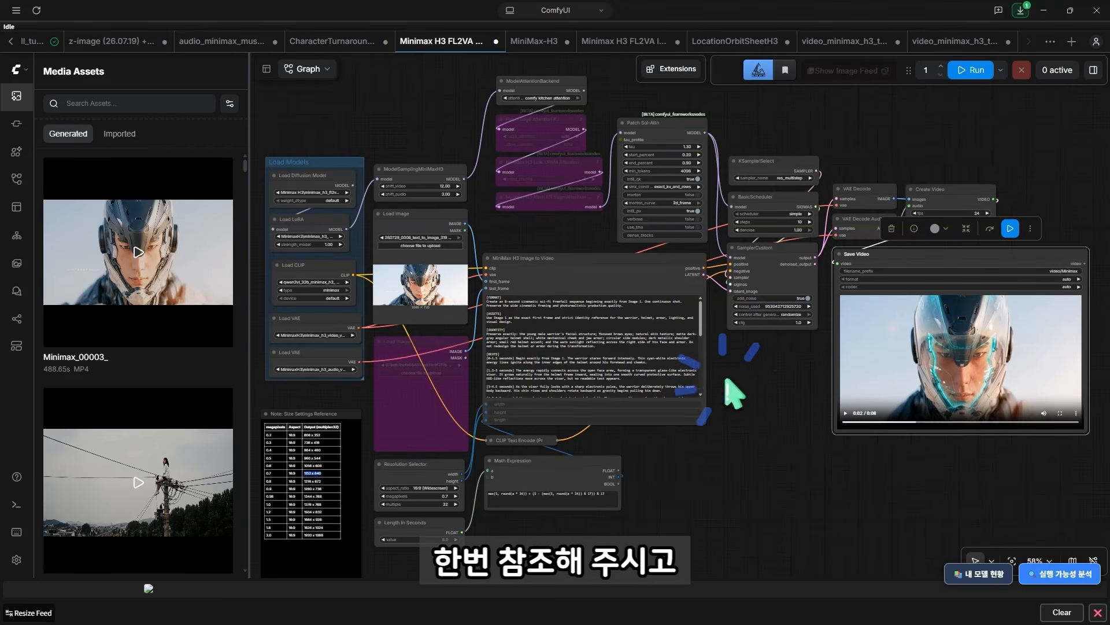
Select the Load Diffusion Model node and the Load CLIP node in the Load Models group
scroll(322, 192, up, 3)
click(327, 179)
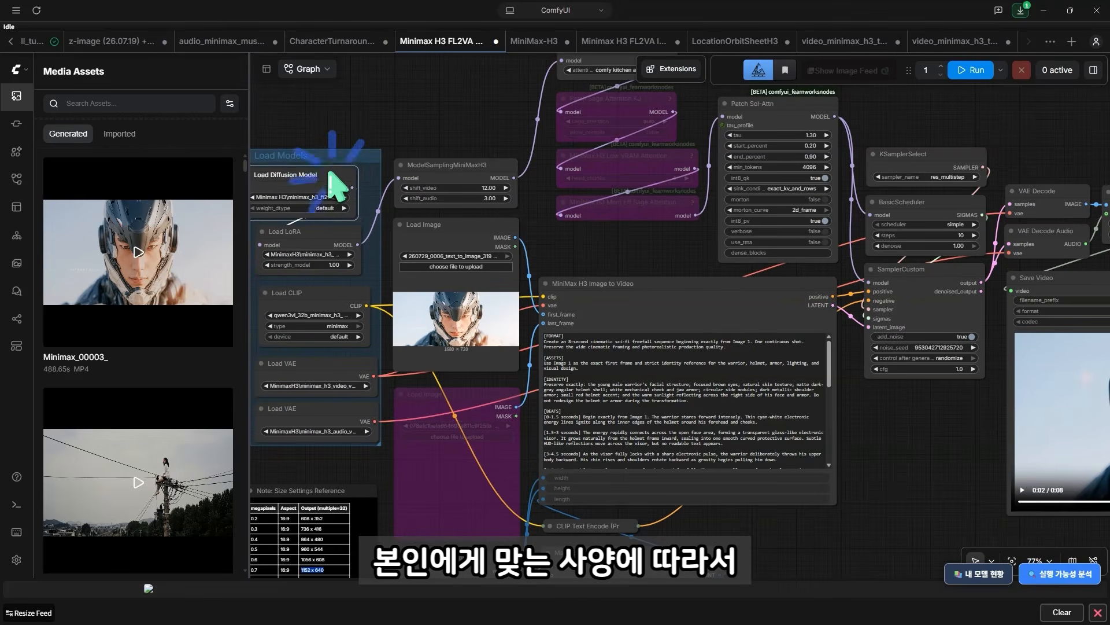
click(327, 295)
scroll(604, 263, down, 1)
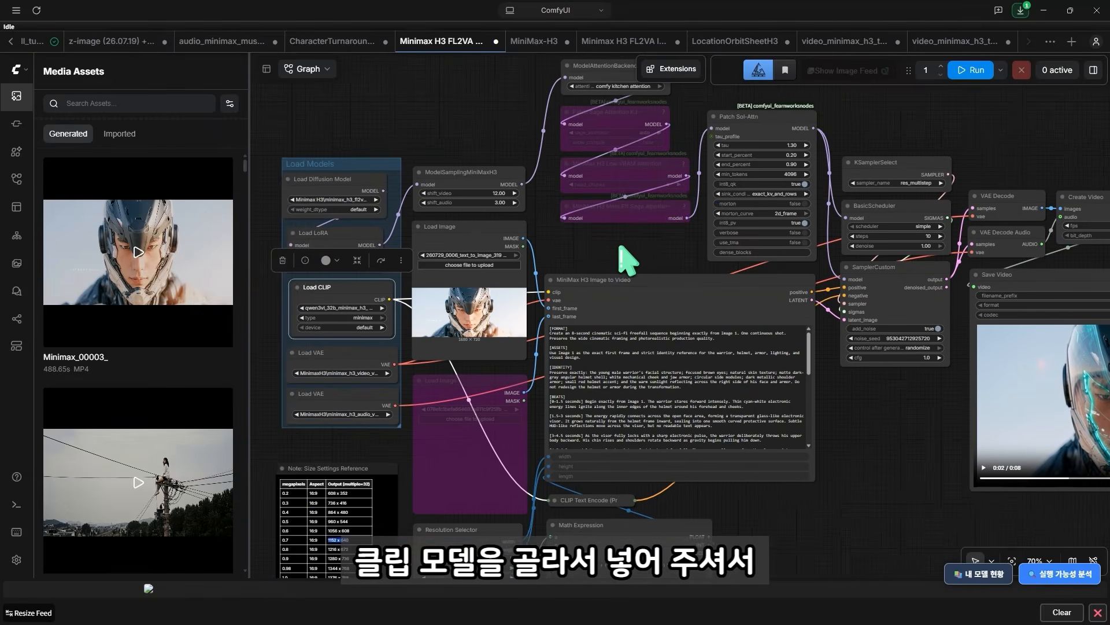
drag(620, 255, 552, 272)
scroll(555, 271, down, 1)
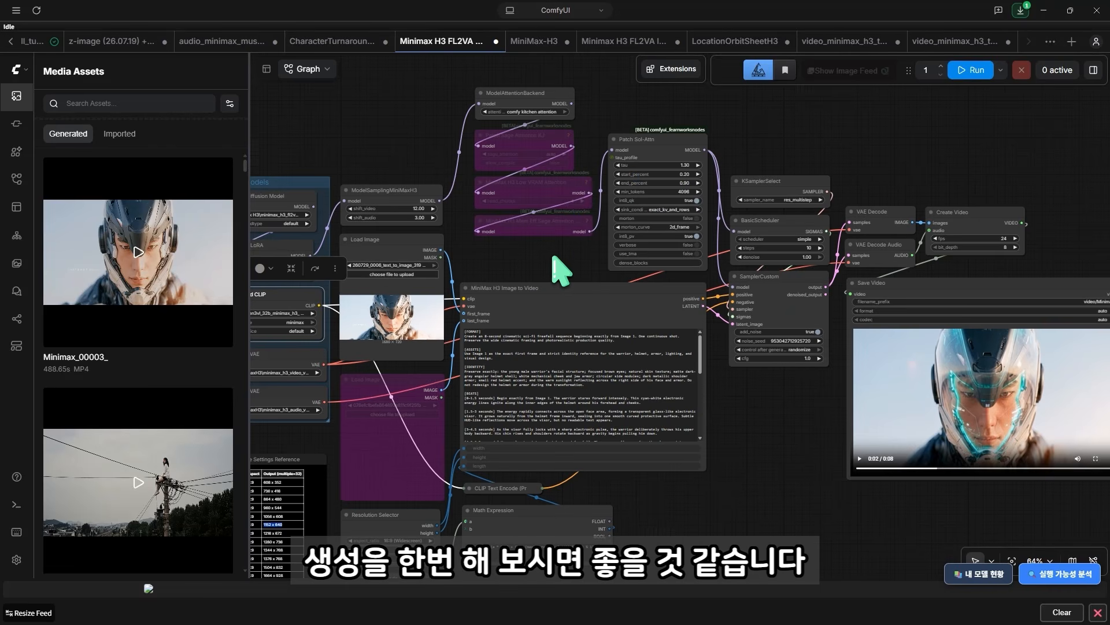
scroll(555, 271, down, 1)
scroll(555, 271, up, 1)
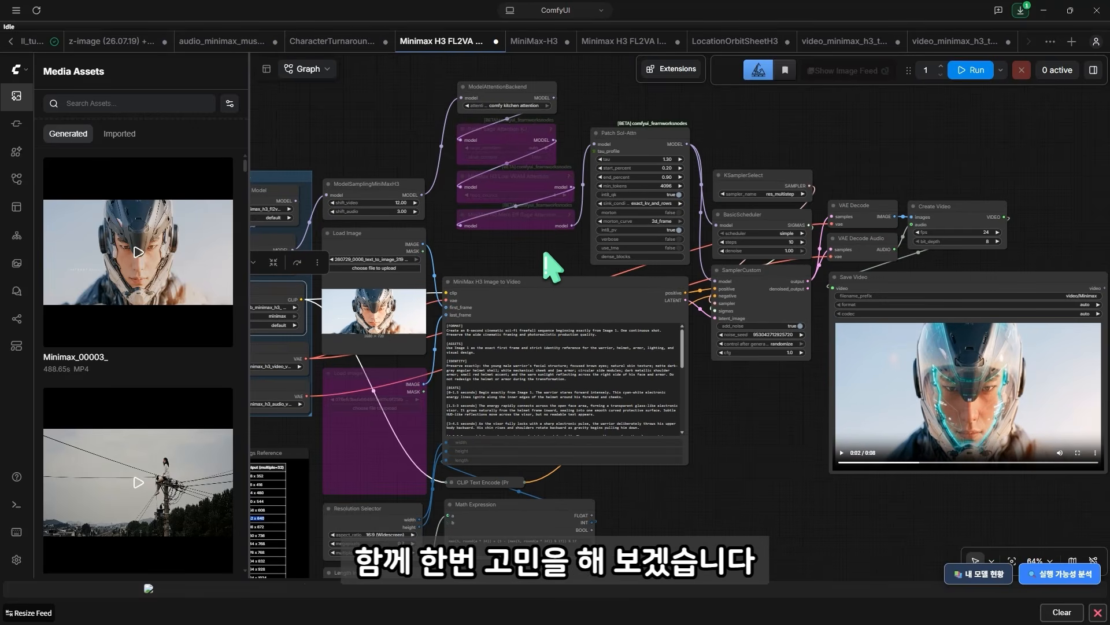
scroll(547, 260, down, 1)
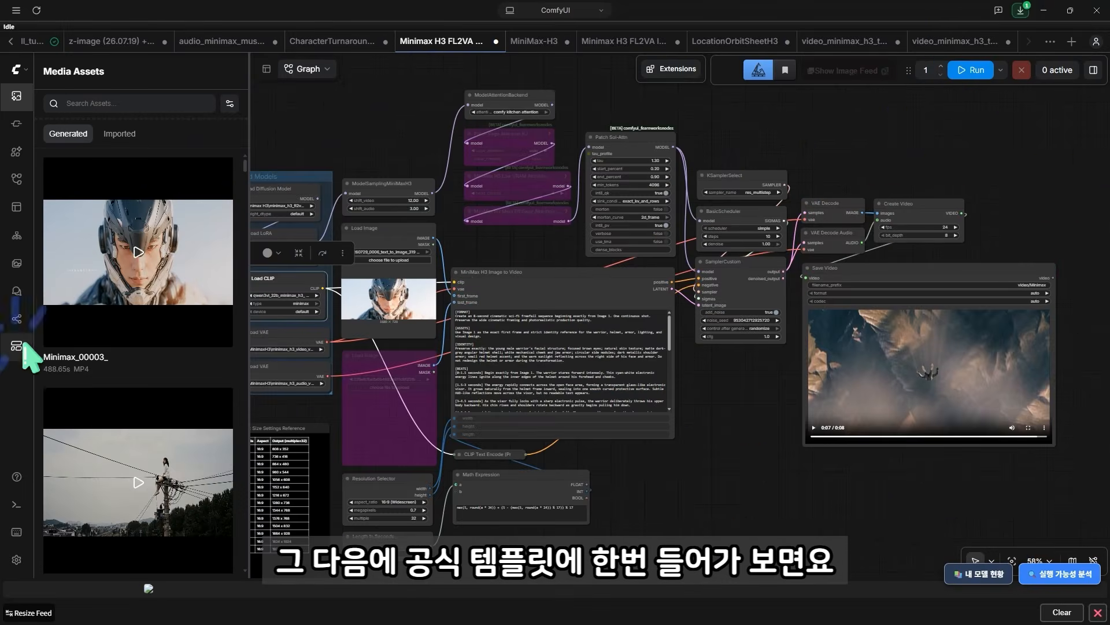
Search the official templates for minimax and open the MiniMax H3: Reference to Video node graph
click(23, 346)
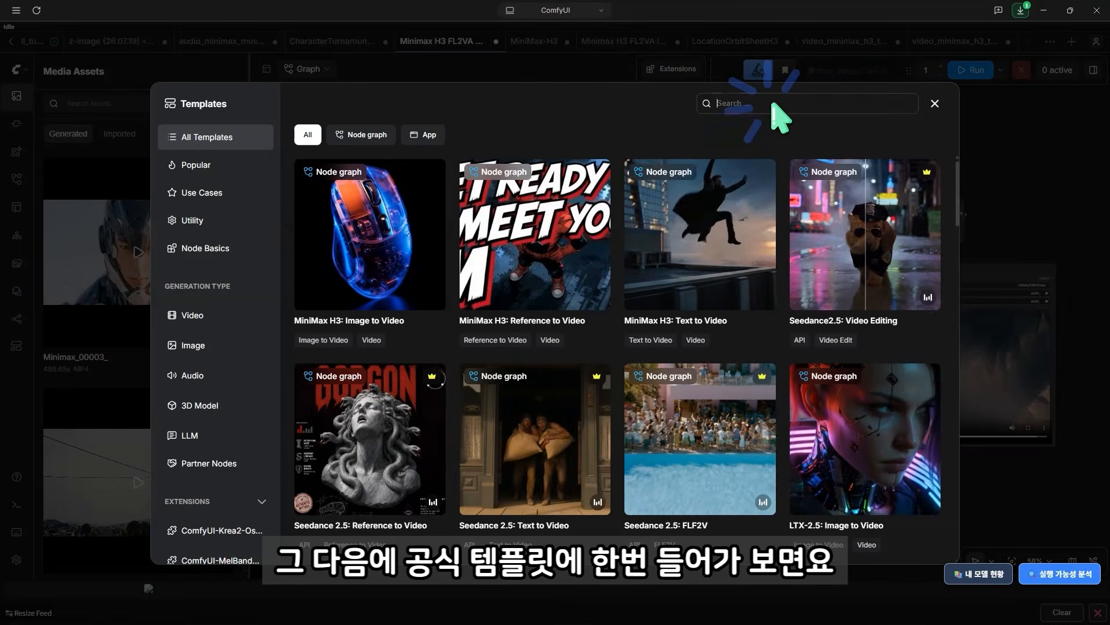
click(771, 106)
text(minimax)
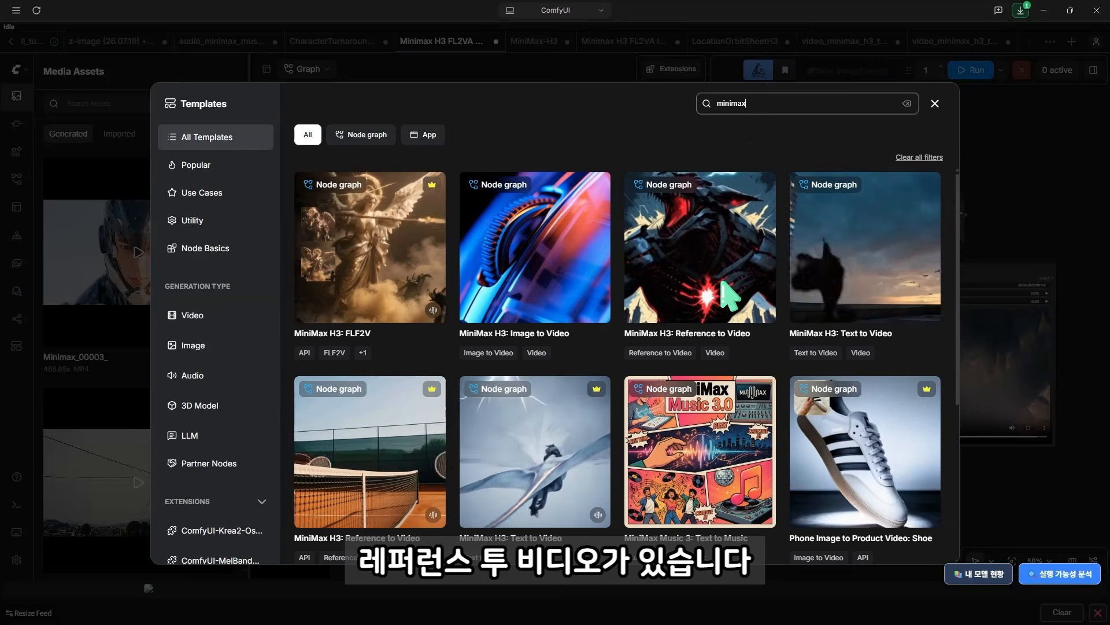
click(727, 295)
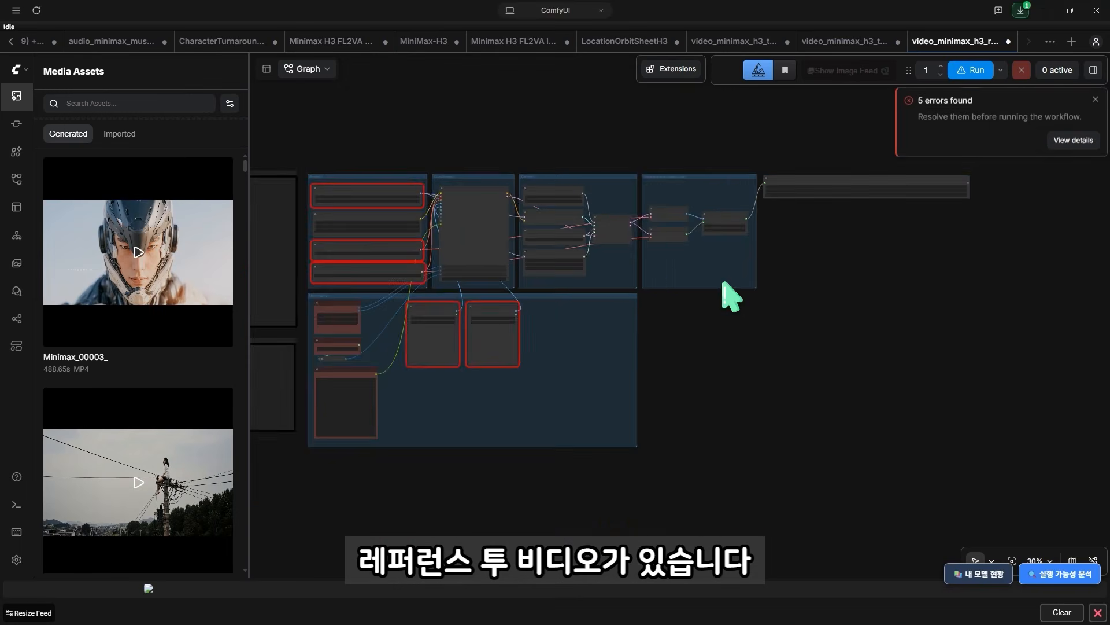
Examine the reference-to-video workflow's model loaders, Load Image reference nodes and user input group
scroll(570, 317, up, 12)
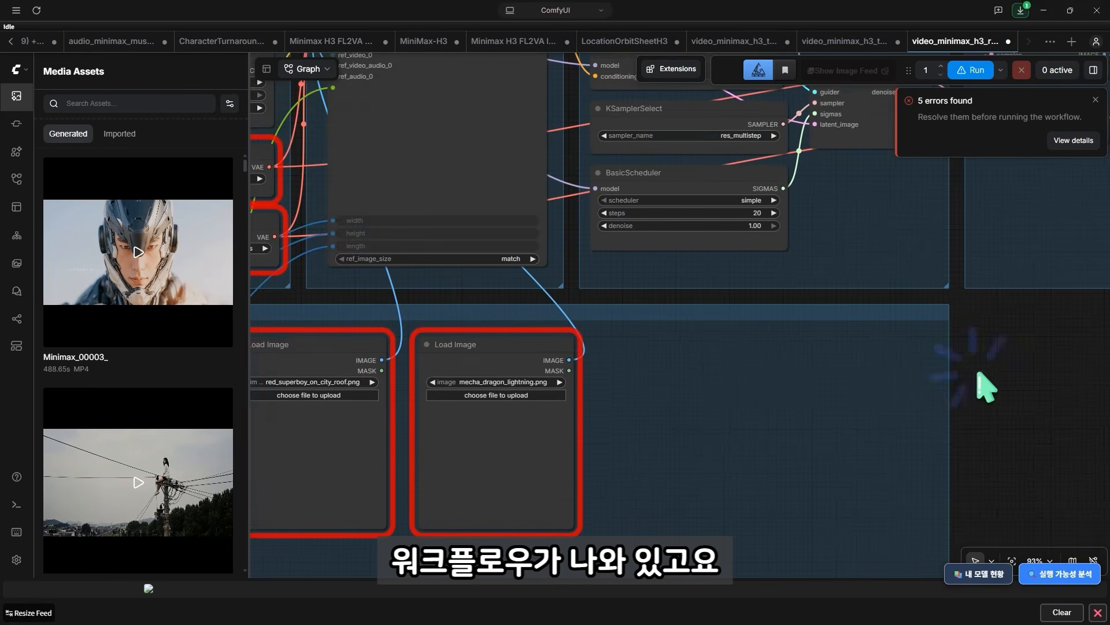
scroll(528, 421, down, 8)
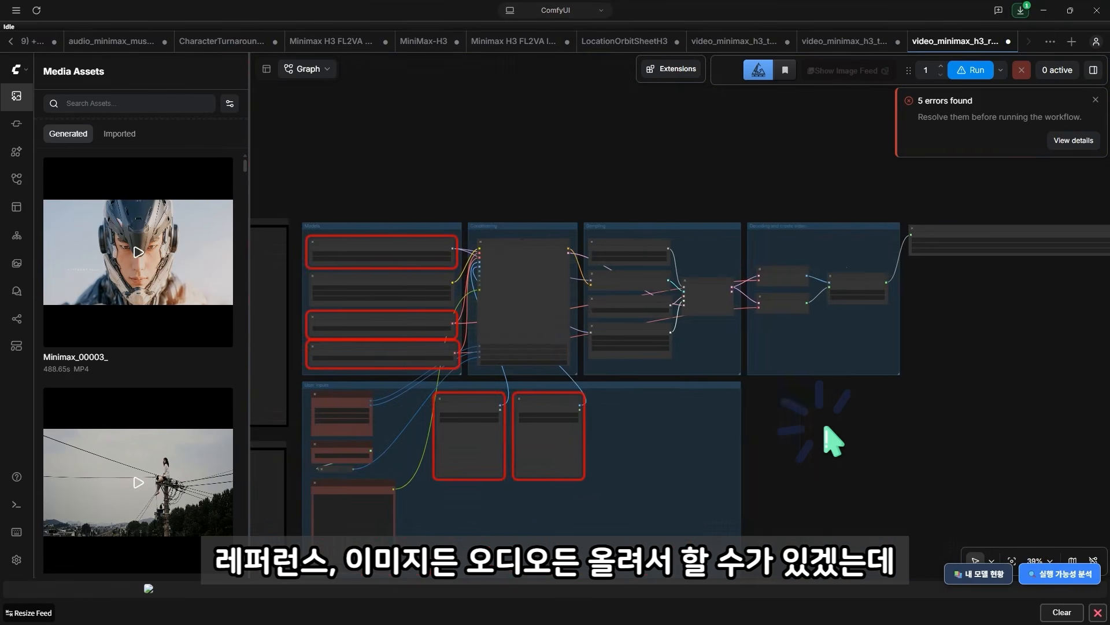
scroll(556, 428, up, 3)
scroll(503, 406, up, 1)
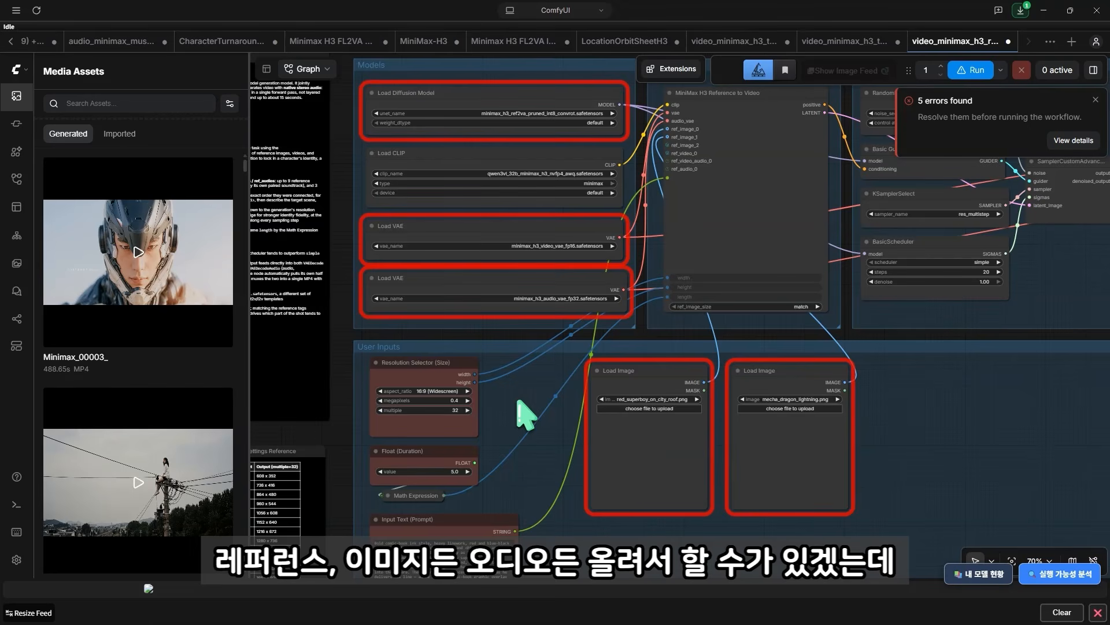
scroll(569, 347, down, 2)
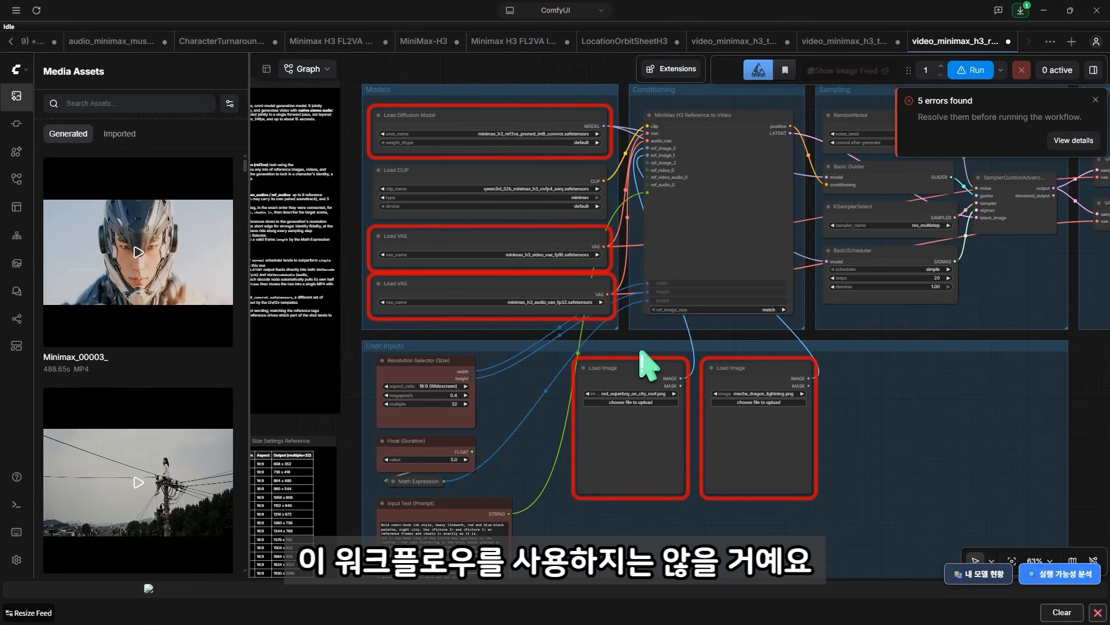
scroll(641, 352, down, 1)
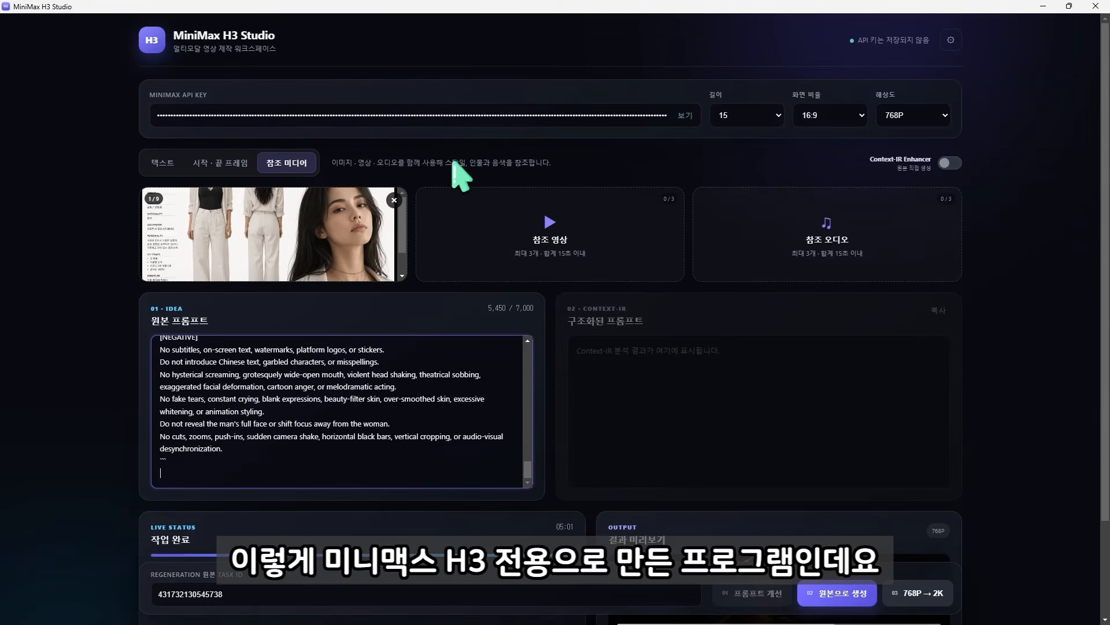
Switch to MiniMax H3 Studio and view its text, start-end frame and reference media modes
click(164, 164)
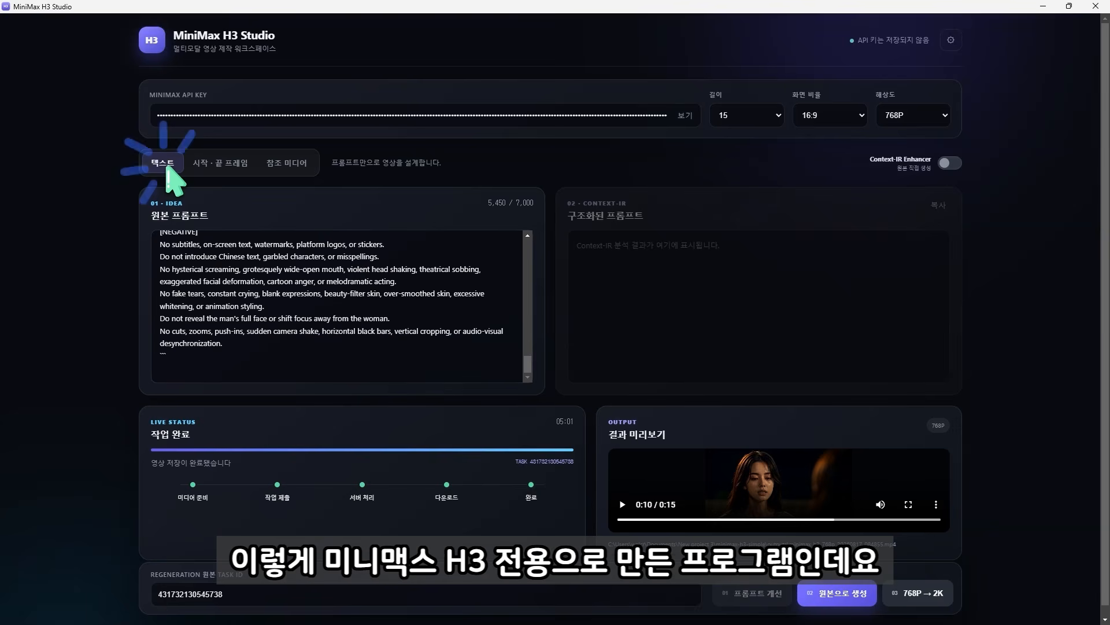
click(219, 164)
click(271, 164)
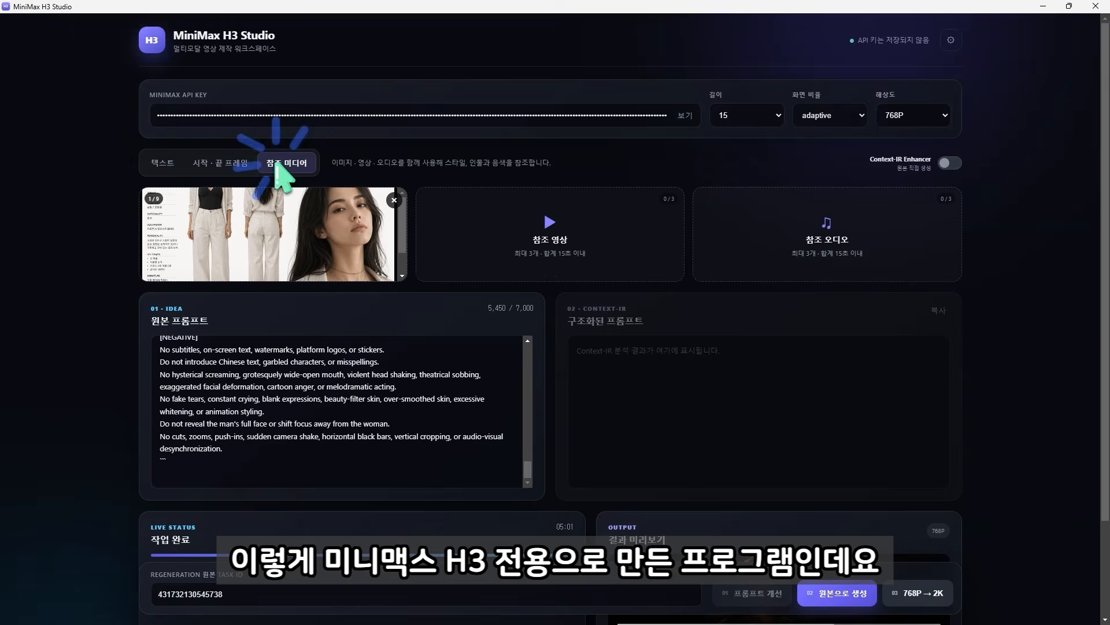
click(164, 164)
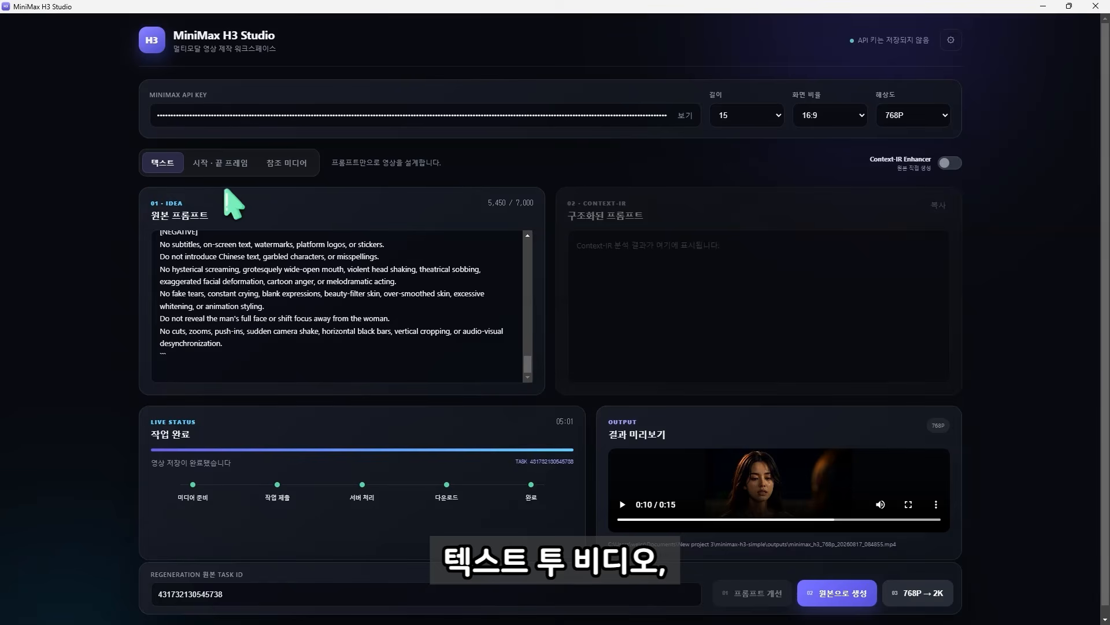
click(220, 165)
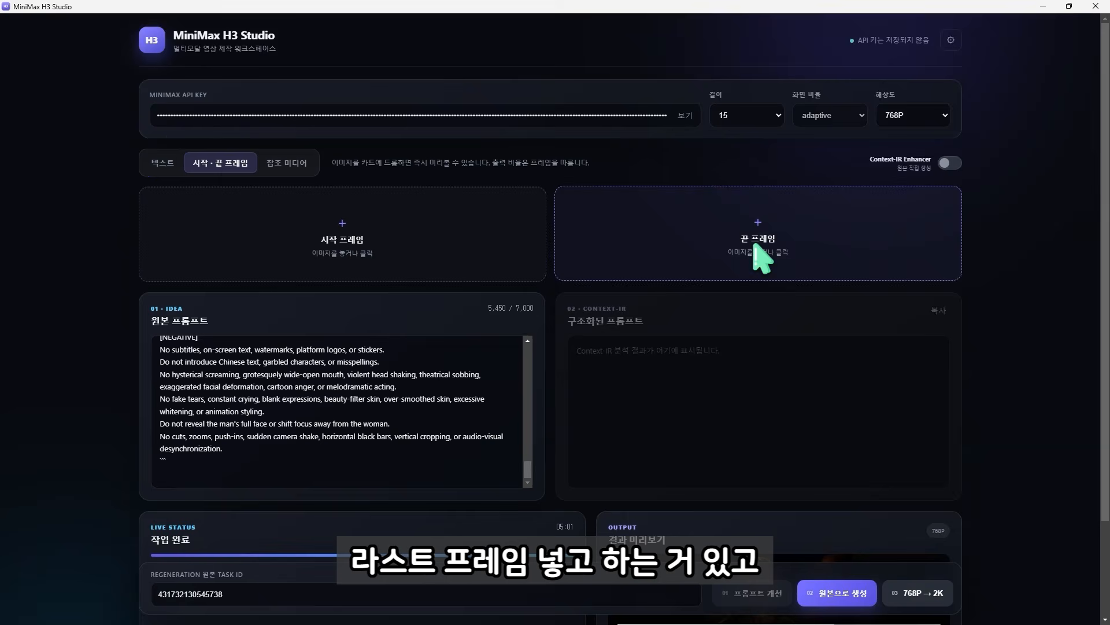
click(308, 166)
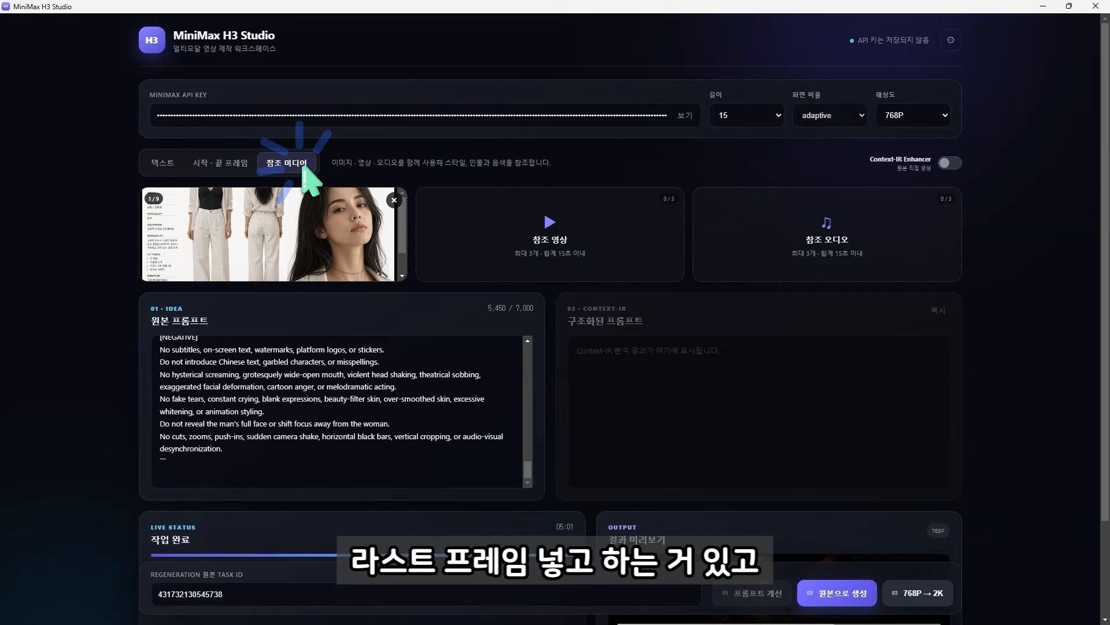
Replace the original prompt with the copied prompt text, and remove and re-add the woman's character sheet as reference image
click(394, 200)
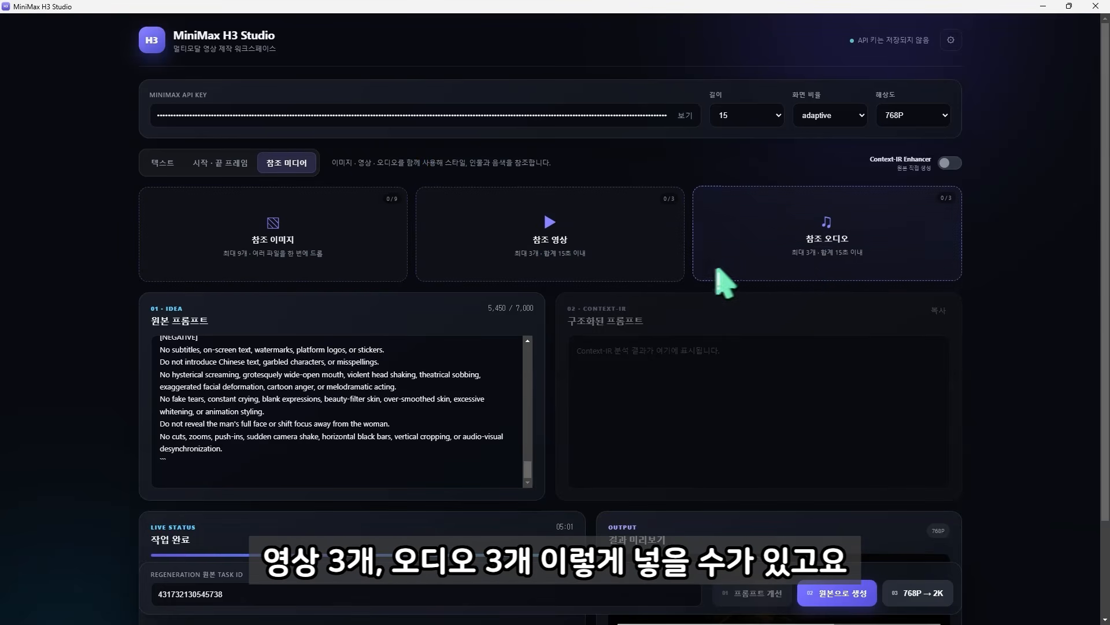
scroll(463, 277, down, 1)
click(382, 312)
key(ctrl+a)
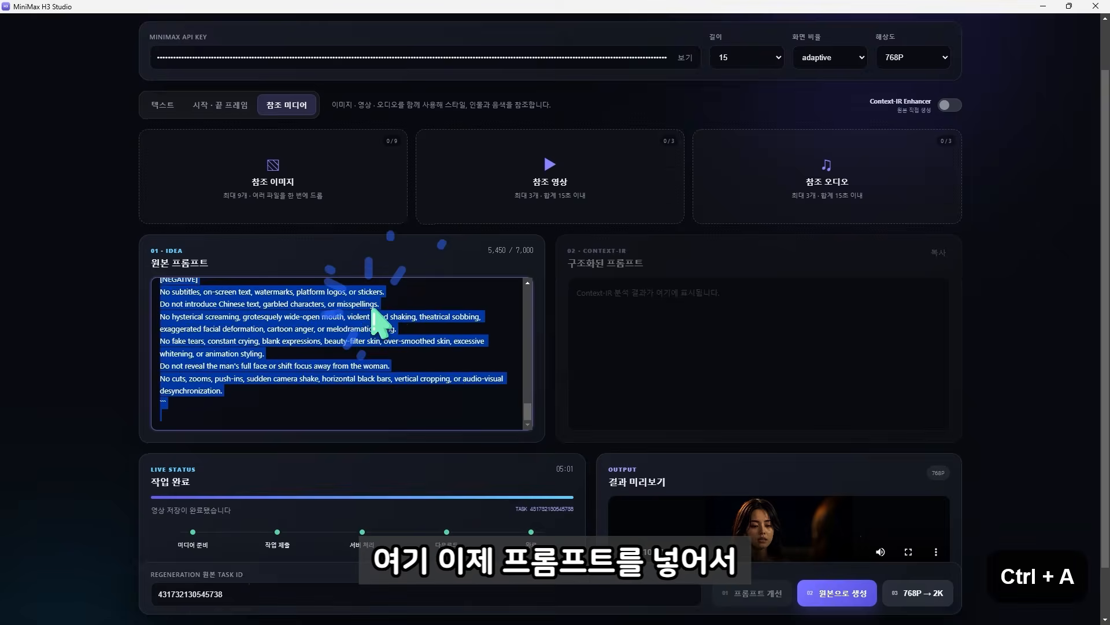
key(ctrl+v)
drag(526, 332, 286, 204)
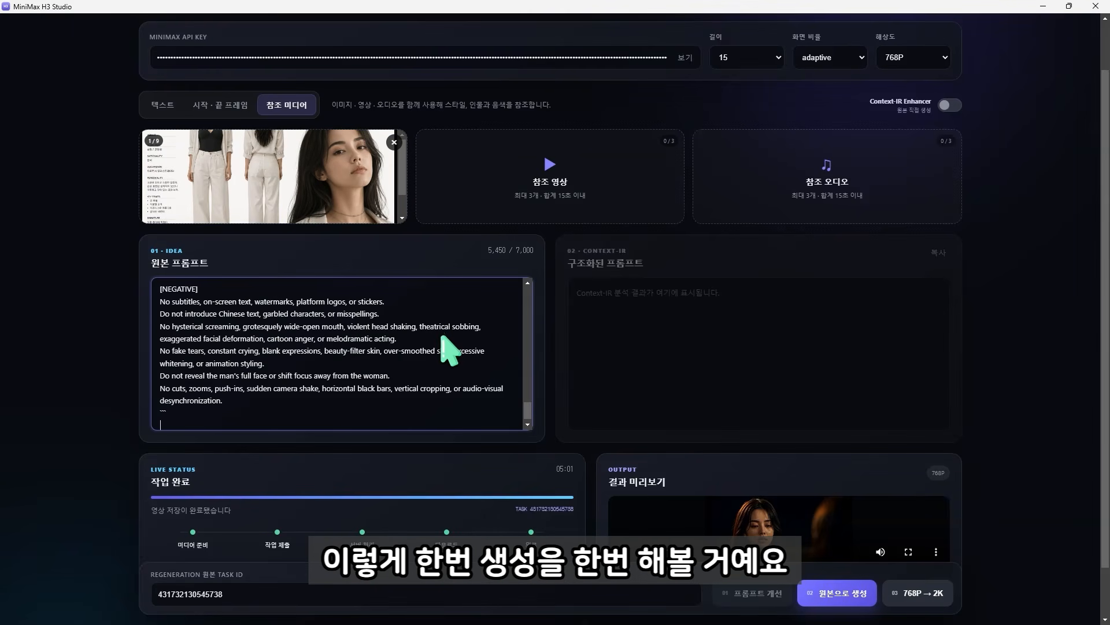
Switch the Context-IR Enhancer on to show the structured prompt option, and switch it back off
scroll(444, 339, down, 1)
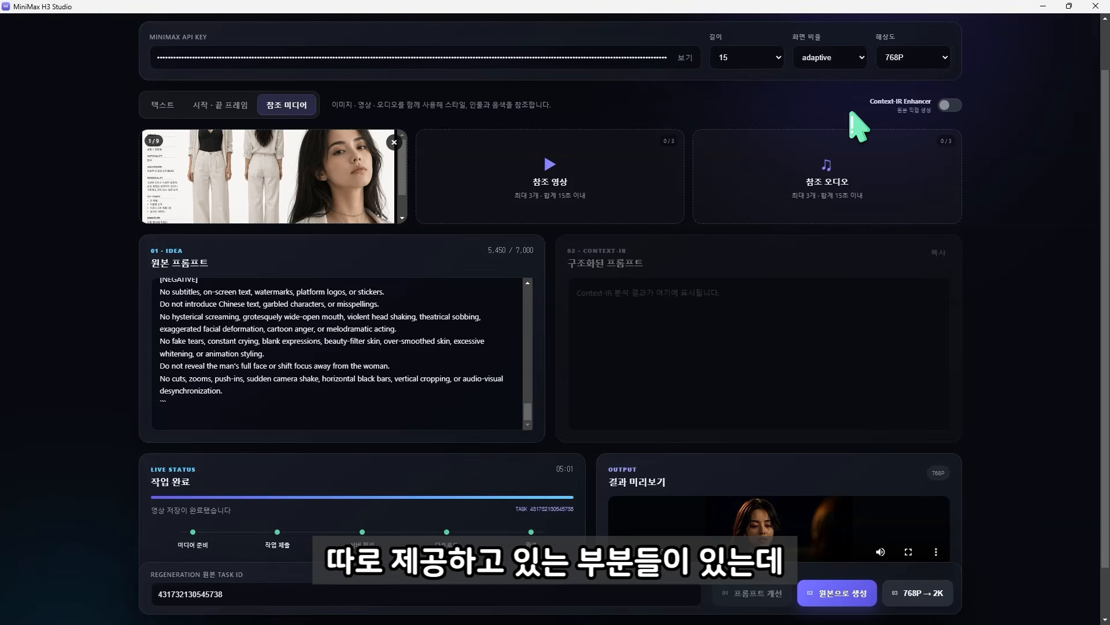
click(948, 106)
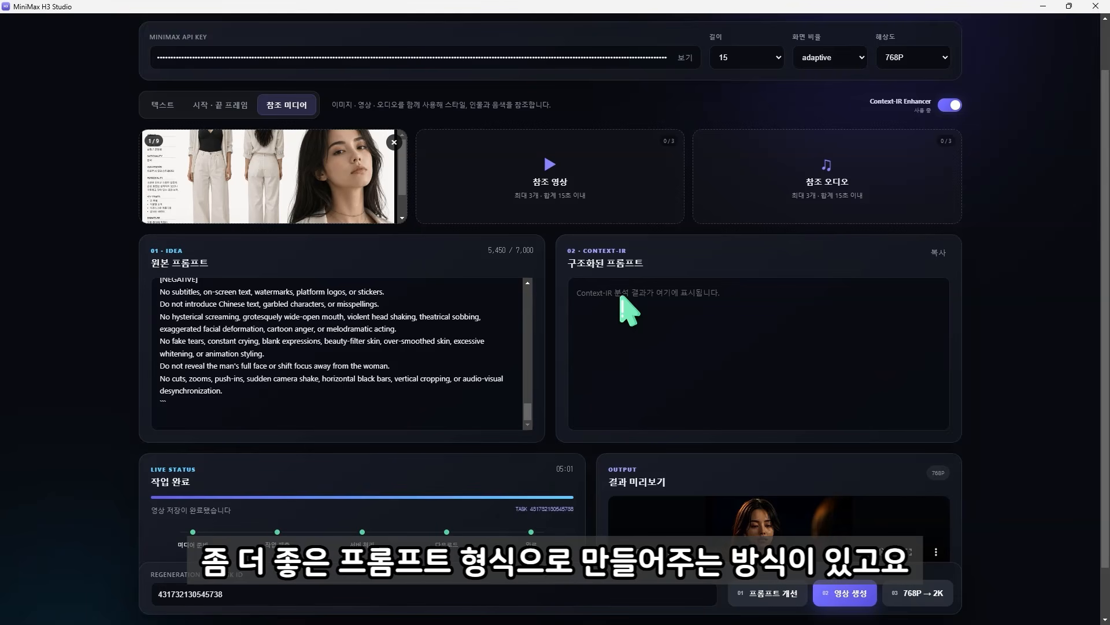
scroll(453, 351, up, 3)
scroll(508, 367, down, 3)
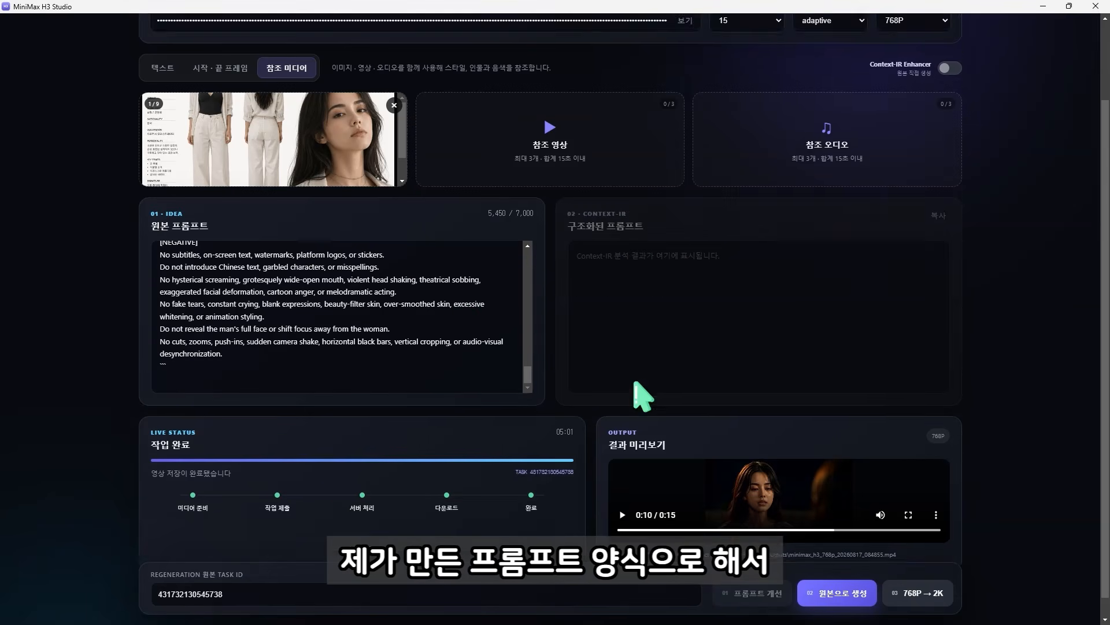
scroll(636, 383, down, 1)
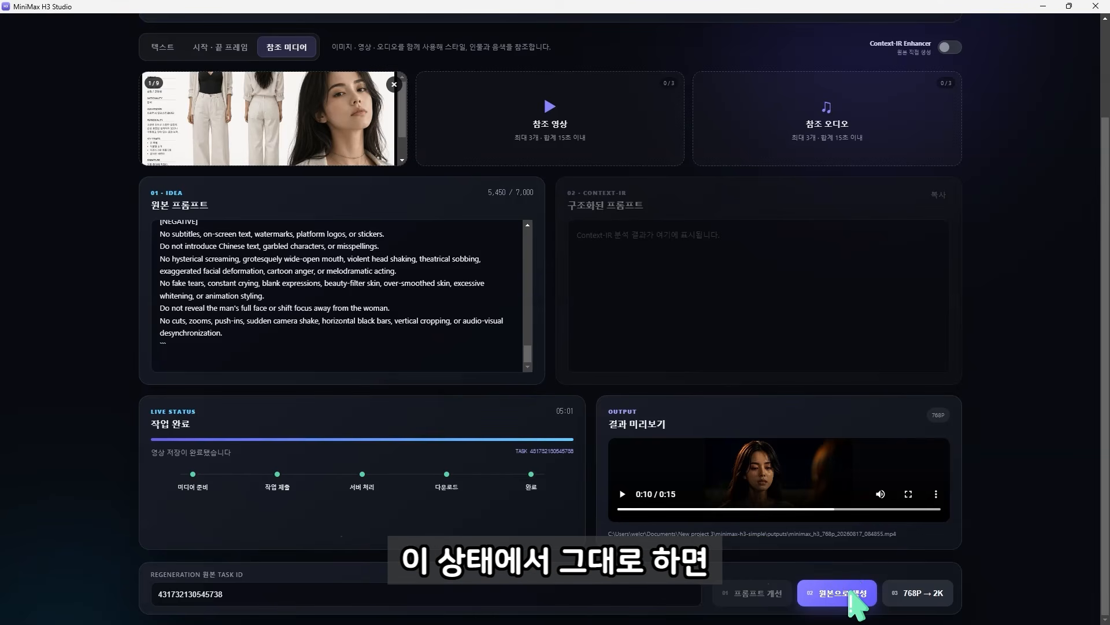
Read the timed beats and Korean dialogue in the original prompt, highlighting the final line of the 12–15 seconds section
scroll(528, 384, up, 4)
scroll(442, 422, up, 4)
scroll(437, 421, up, 5)
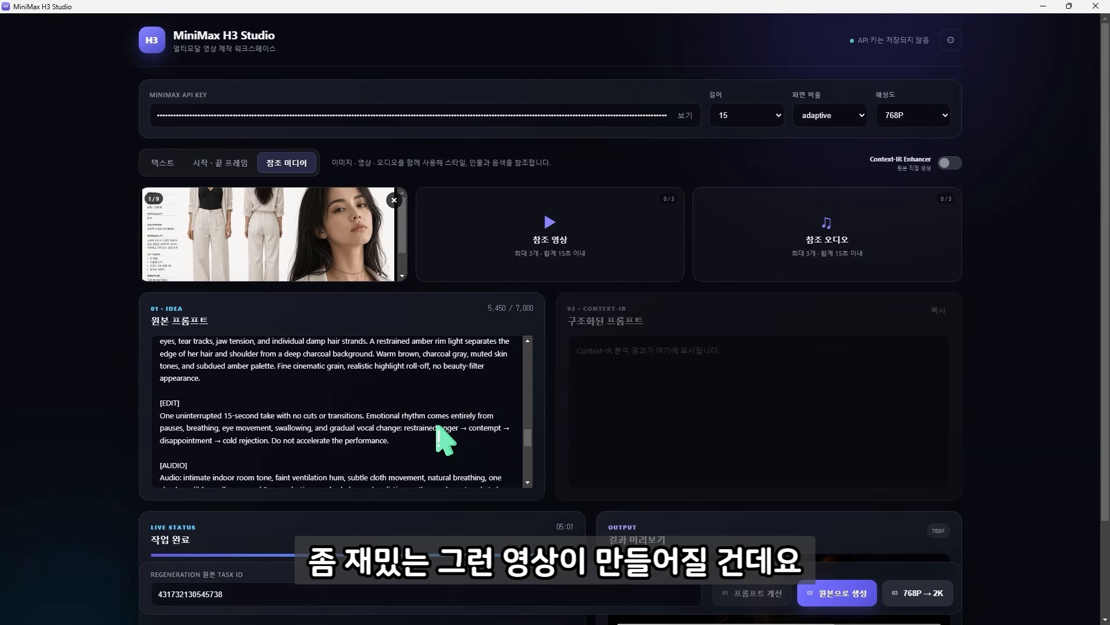
scroll(438, 429, up, 2)
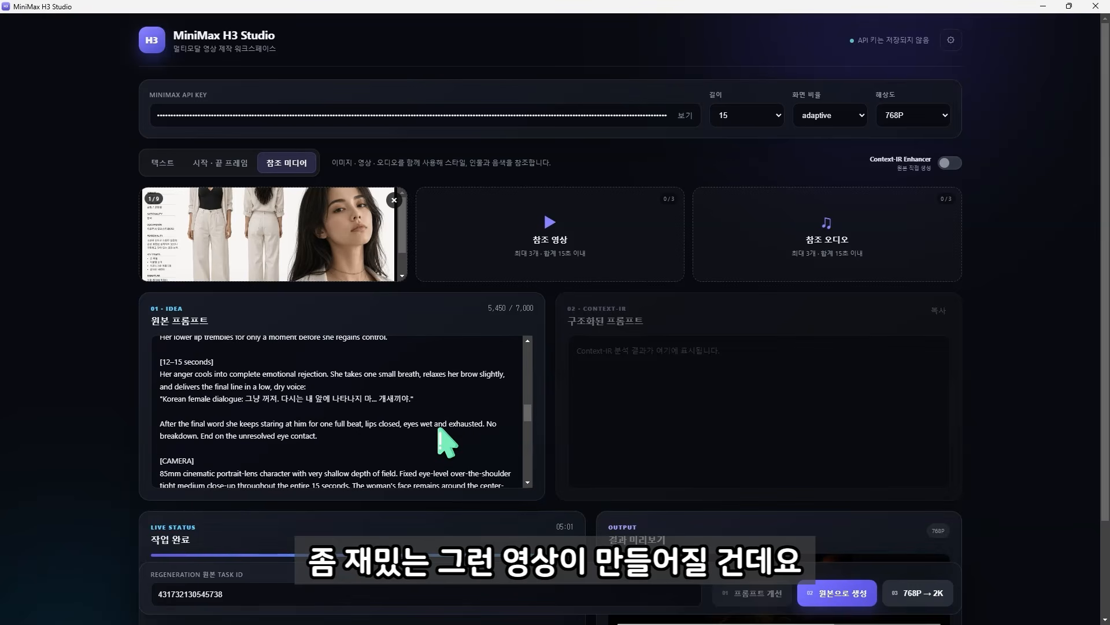
drag(245, 398, 412, 399)
scroll(405, 428, up, 2)
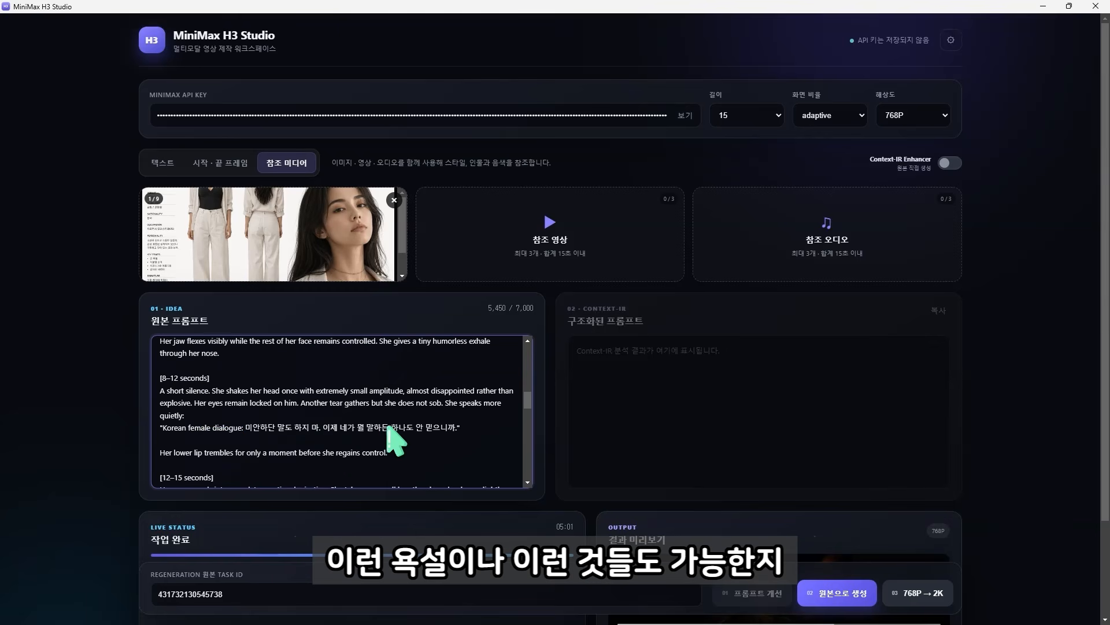
scroll(395, 443, up, 2)
scroll(395, 445, down, 6)
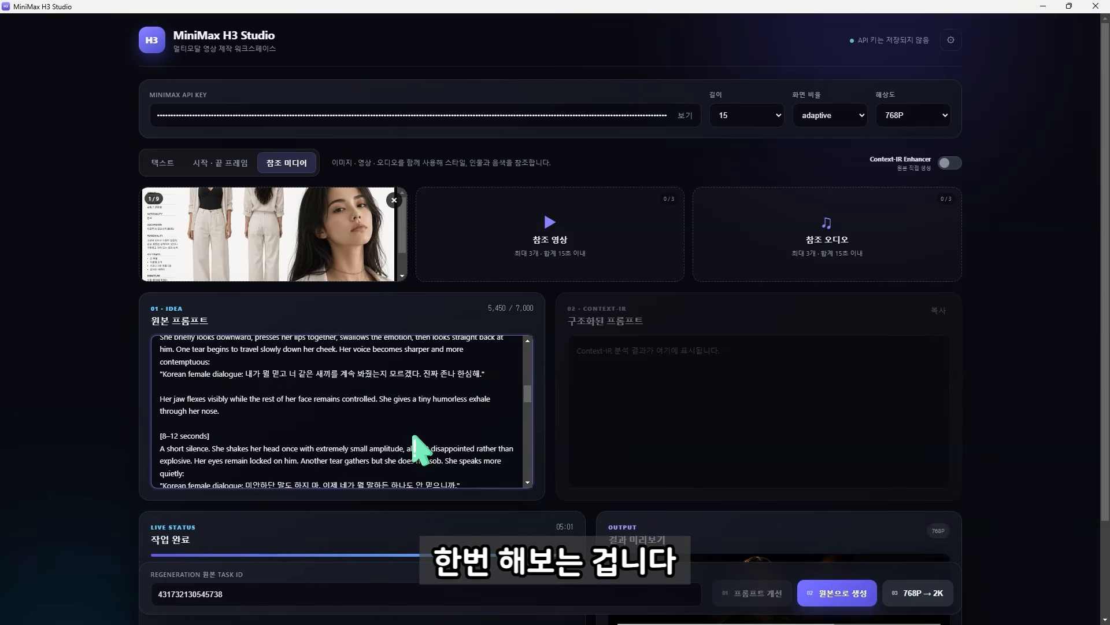
Check the end of the original prompt and start generating the video directly from it
scroll(439, 428, down, 4)
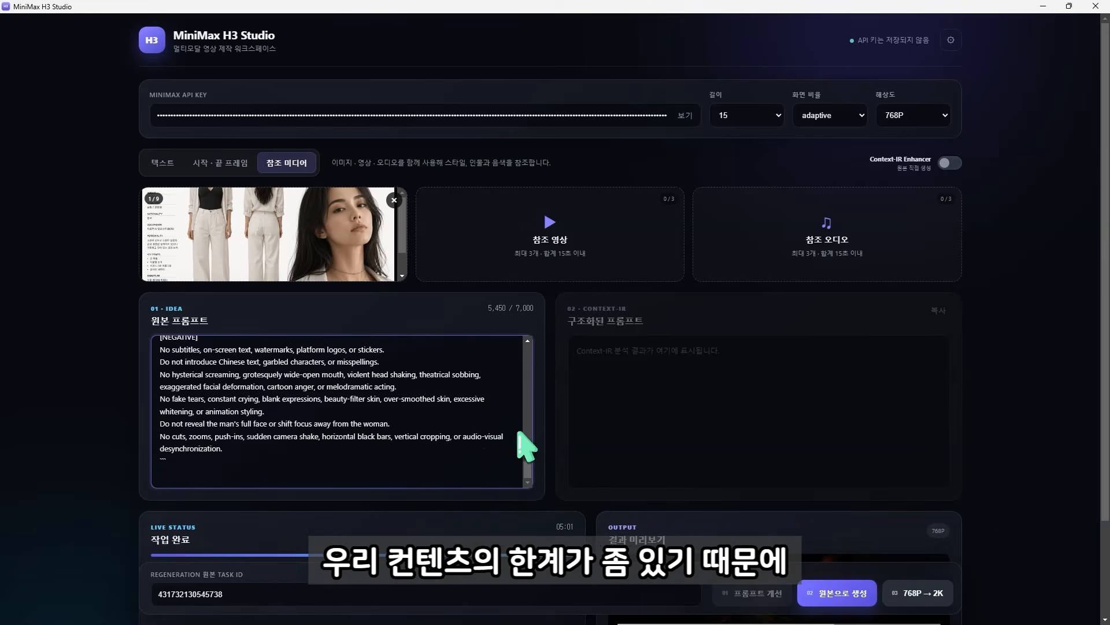
click(846, 602)
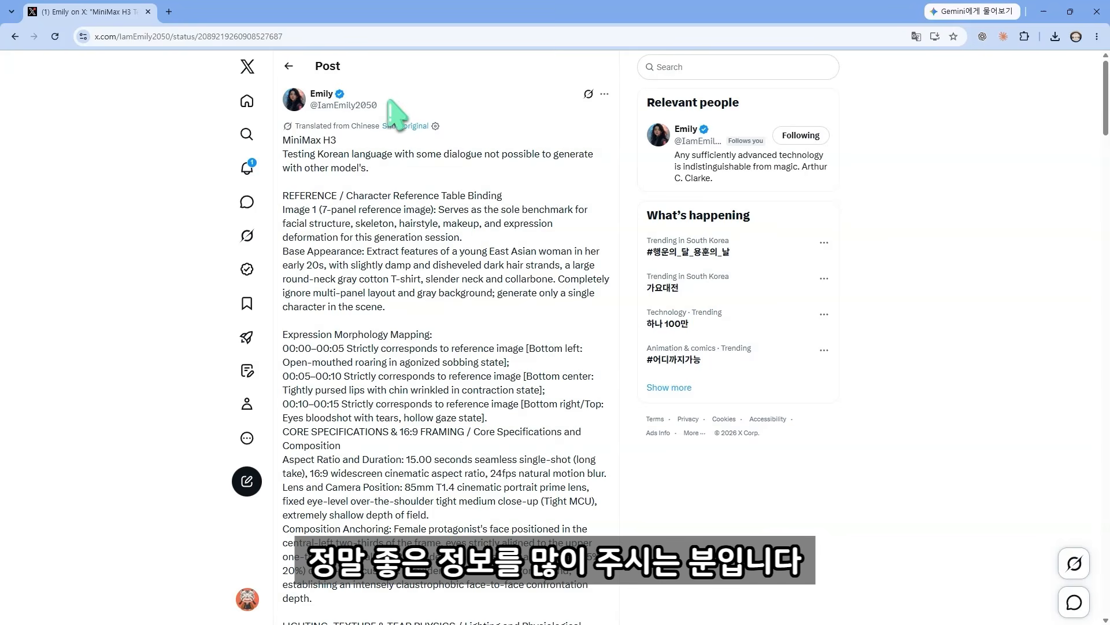
Read the source post's MiniMax H3 prompt and highlight the Korean dialogue in its timed beats
scroll(471, 248, down, 9)
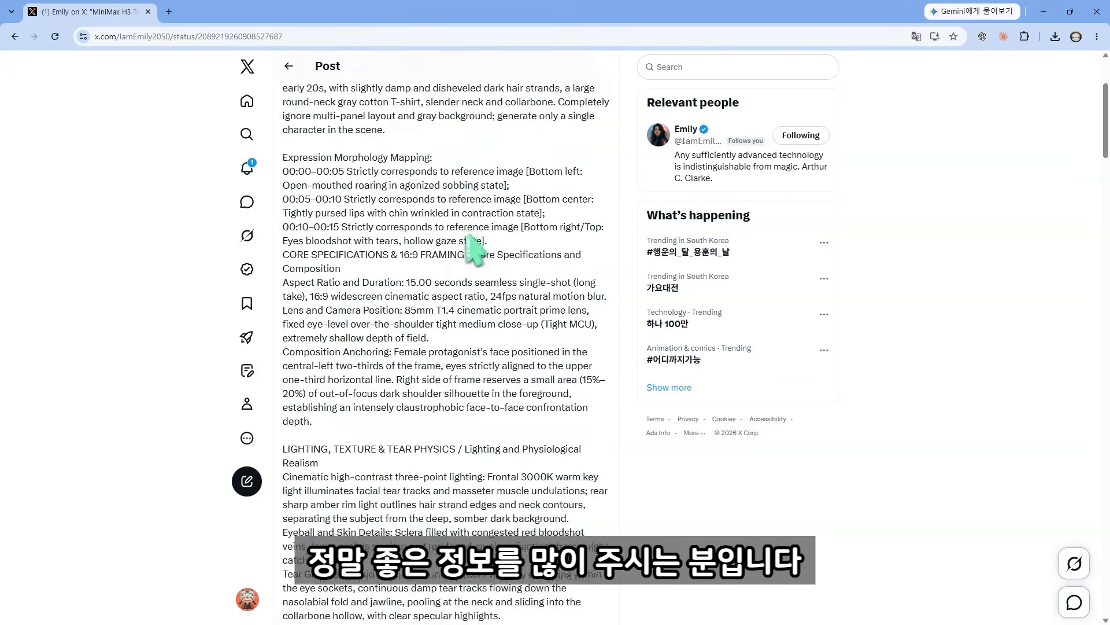
scroll(470, 239, down, 13)
scroll(480, 232, up, 3)
scroll(485, 242, up, 4)
drag(544, 177, 556, 163)
scroll(532, 293, down, 2)
drag(446, 218, 434, 204)
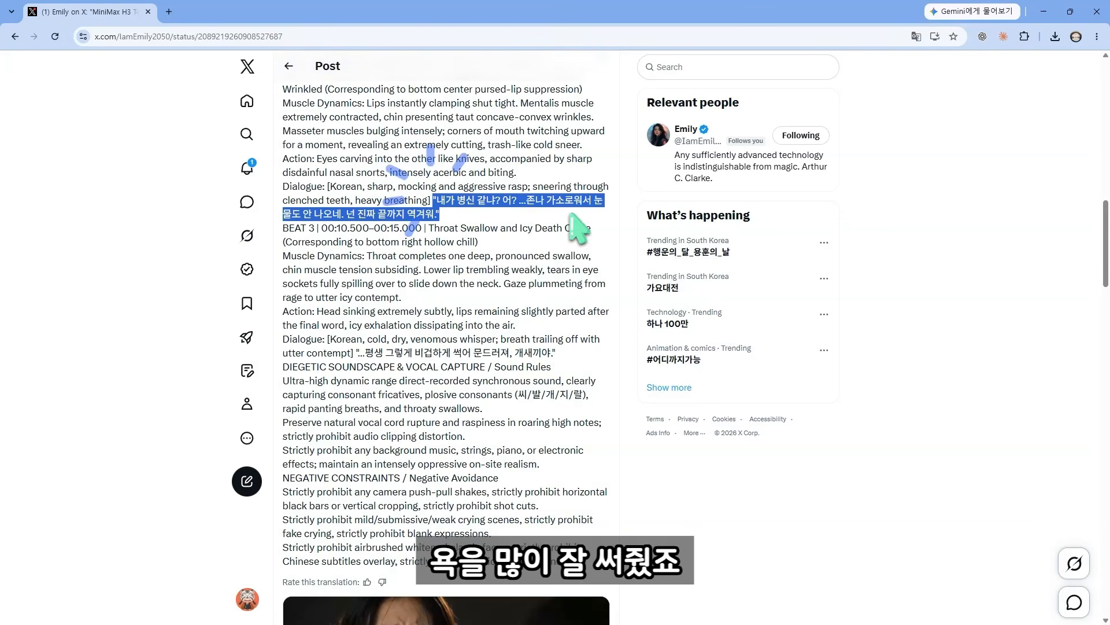
Watch the example video below the post's prompt and return to MiniMax H3 Studio
scroll(527, 290, down, 4)
scroll(512, 317, down, 2)
click(460, 384)
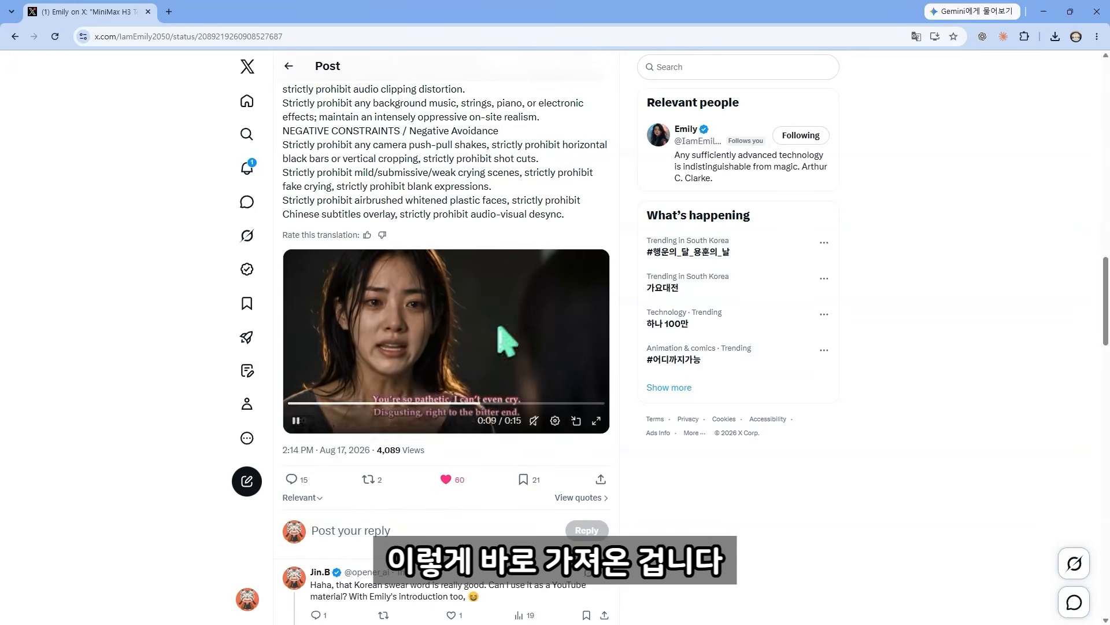
click(1044, 12)
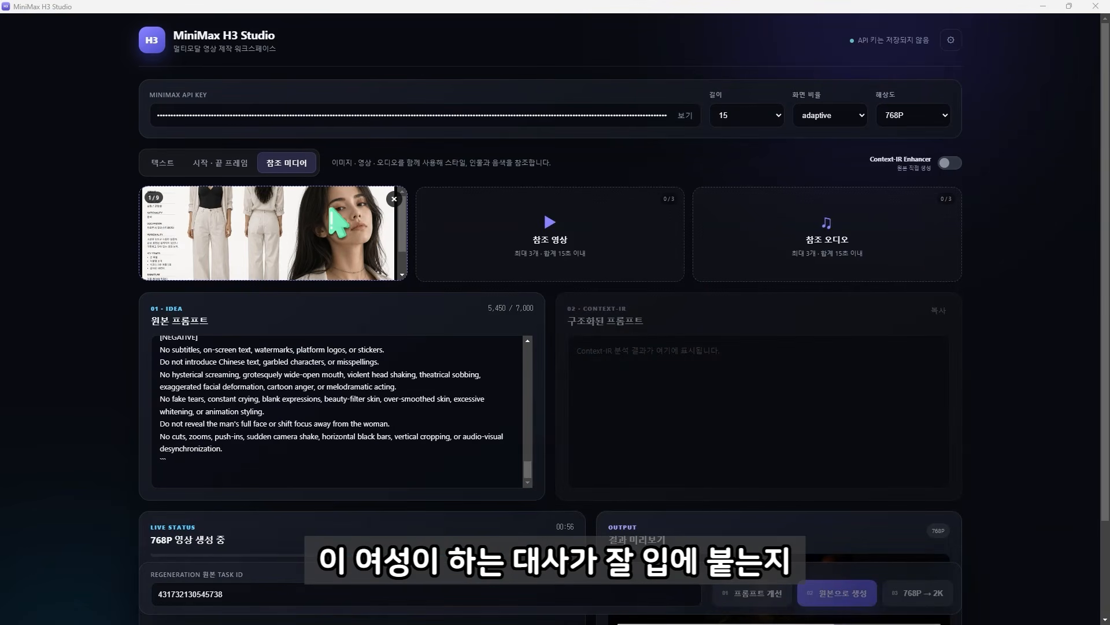
Review the original prompt from its opening to the 0–4 seconds beat and check the generation's live status
scroll(405, 376, up, 10)
scroll(386, 435, up, 3)
scroll(454, 425, down, 5)
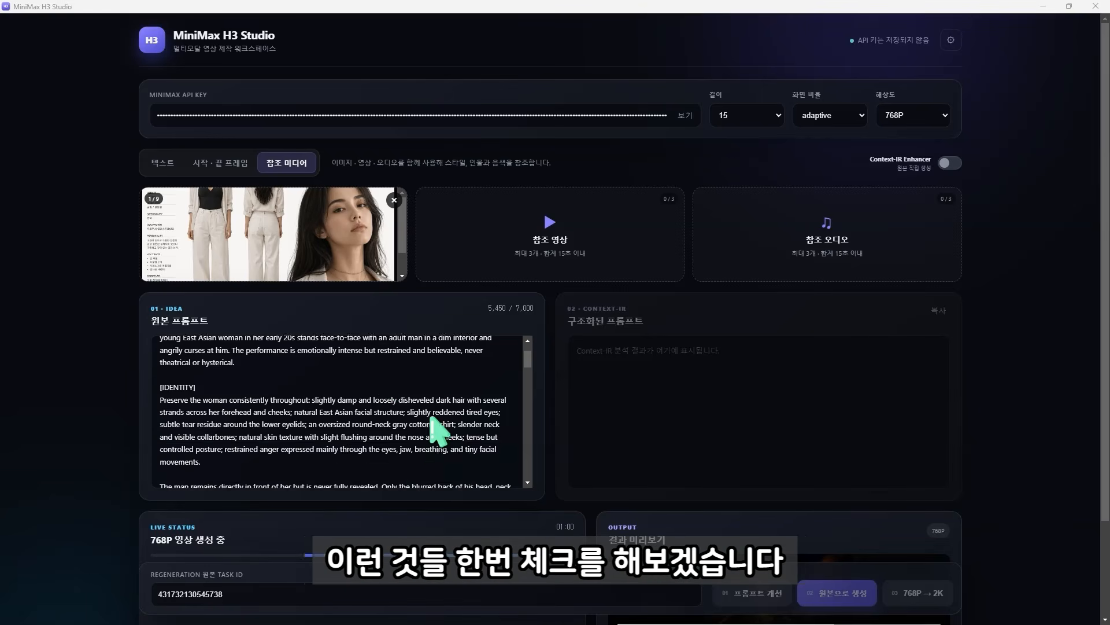
scroll(393, 526, down, 2)
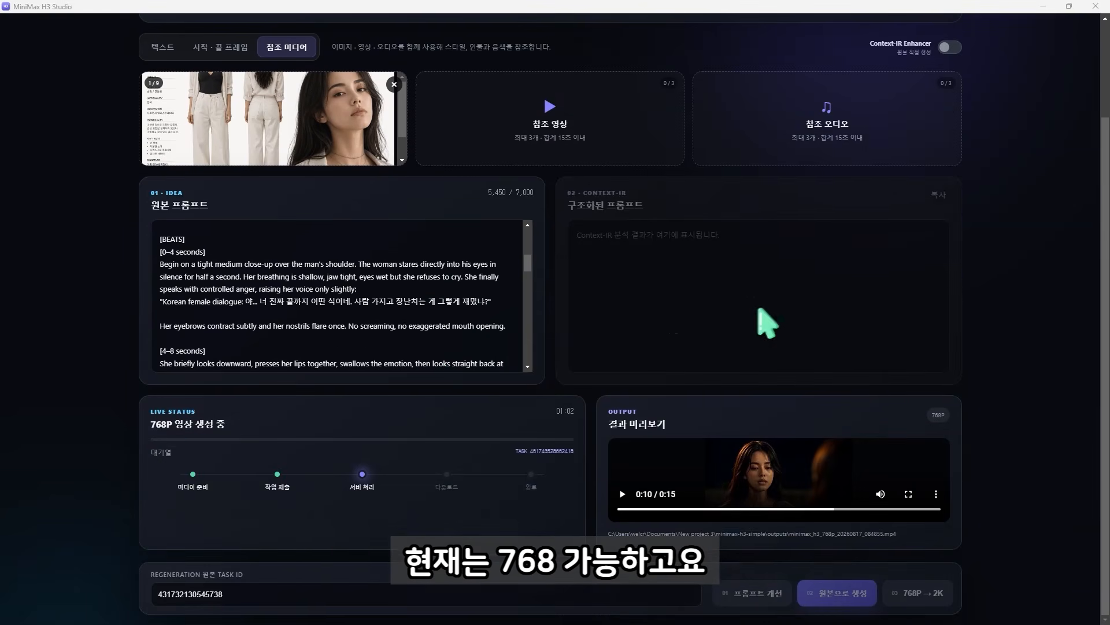
Check the resolution choices for the 2K option, keep 768P, and look at the 768P → 2K upscale option
scroll(731, 334, up, 2)
click(926, 115)
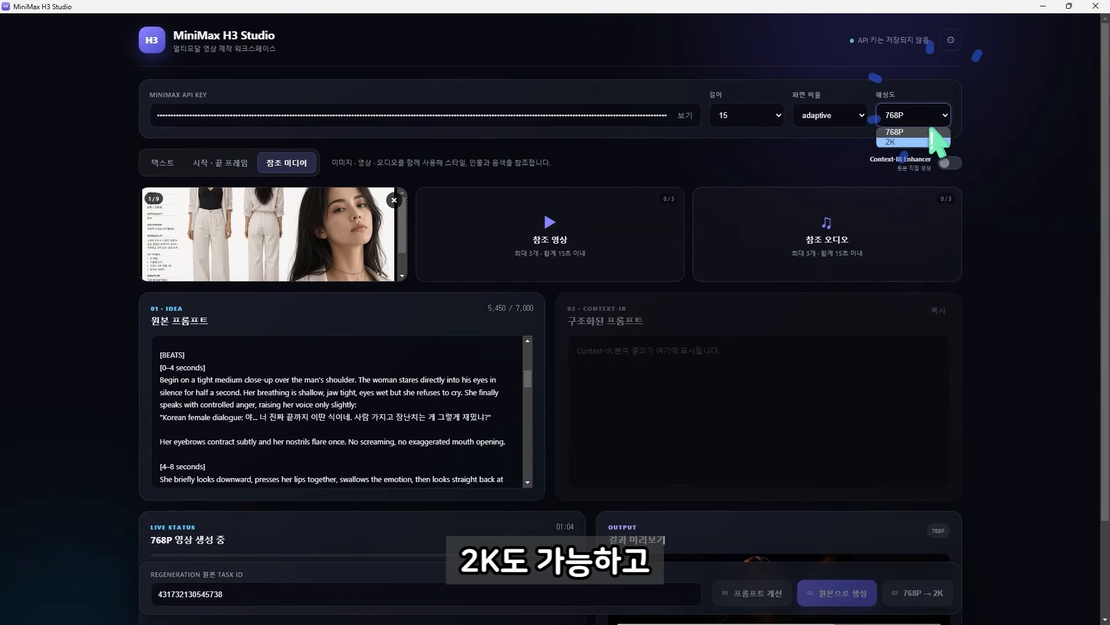
click(971, 136)
scroll(824, 341, down, 1)
scroll(824, 342, down, 2)
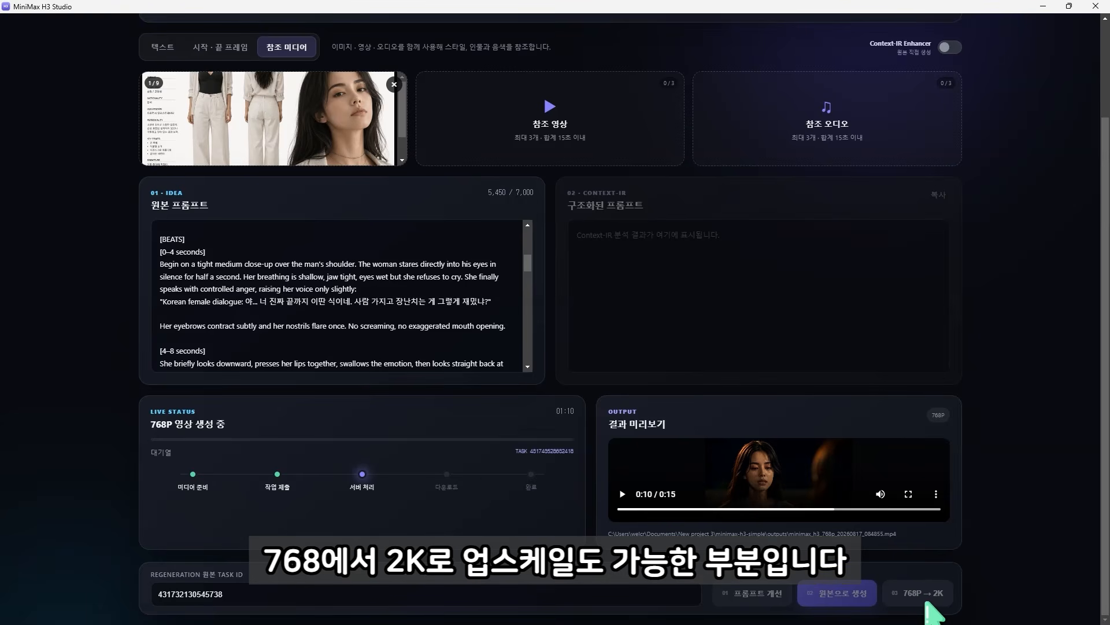
scroll(905, 519, up, 2)
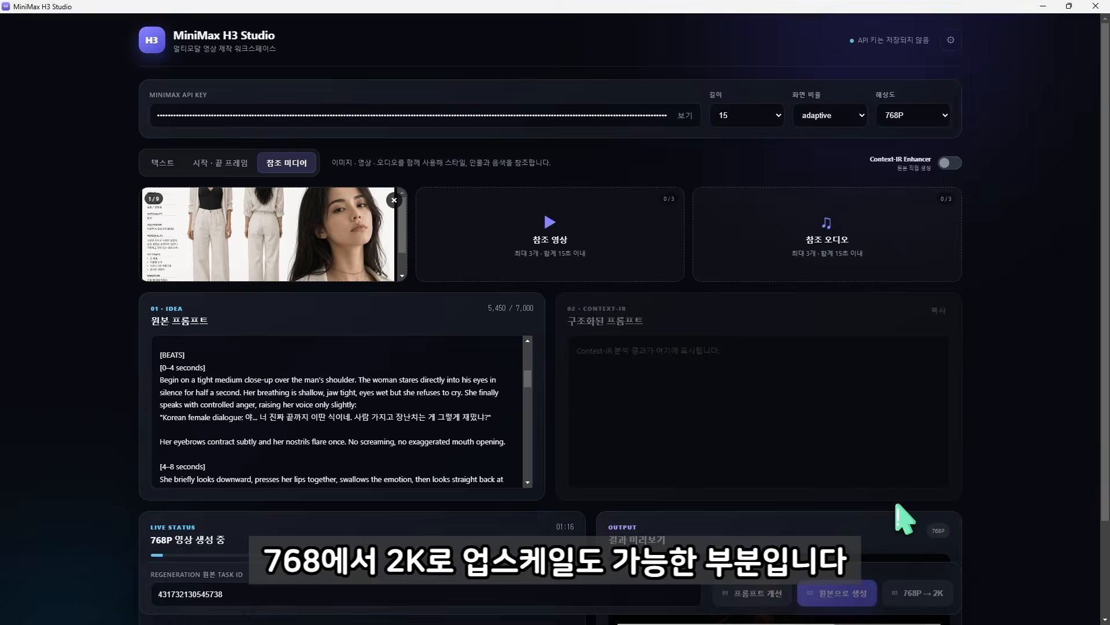
scroll(898, 506, down, 2)
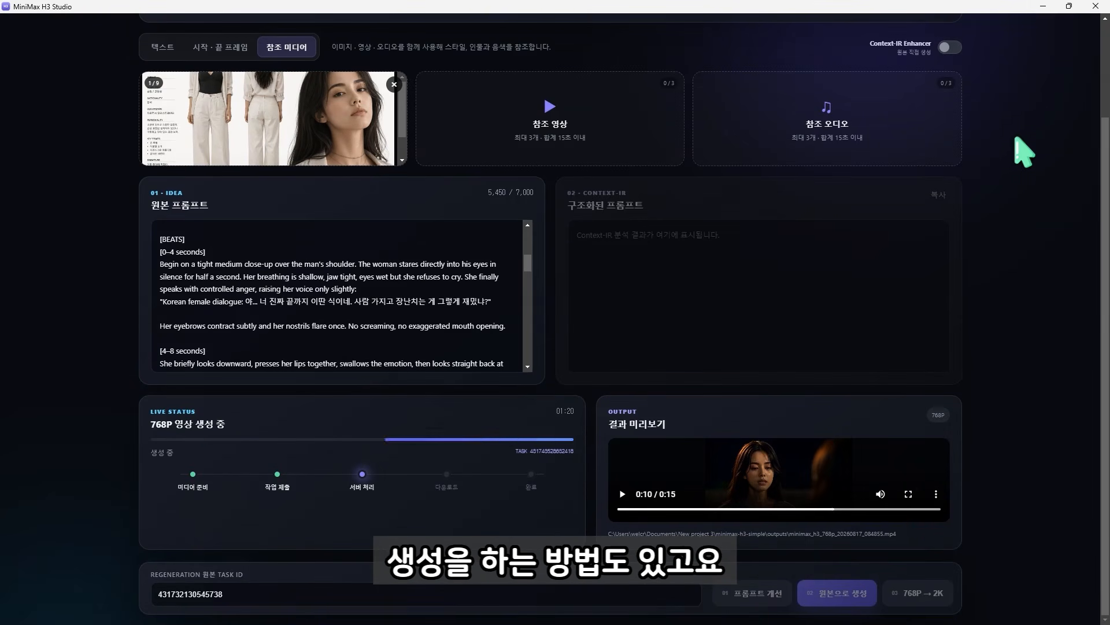
Switch to ComfyUI and look over the MiniMax H3 reference-to-video workflow from its models to sampling
click(1043, 7)
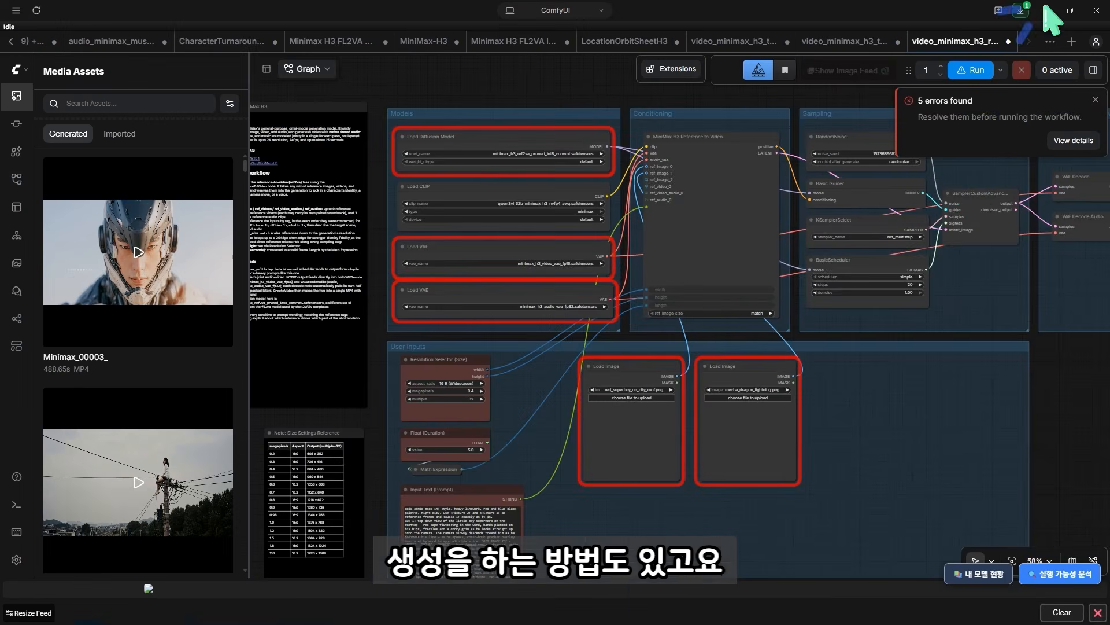
scroll(827, 302, down, 1)
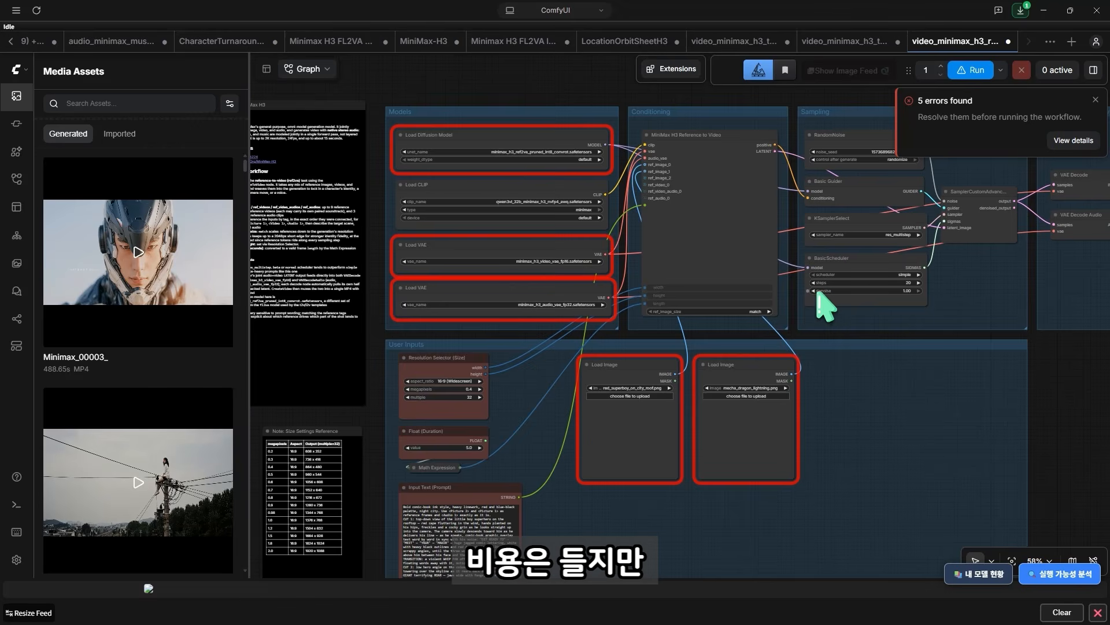
scroll(817, 306, right, 5)
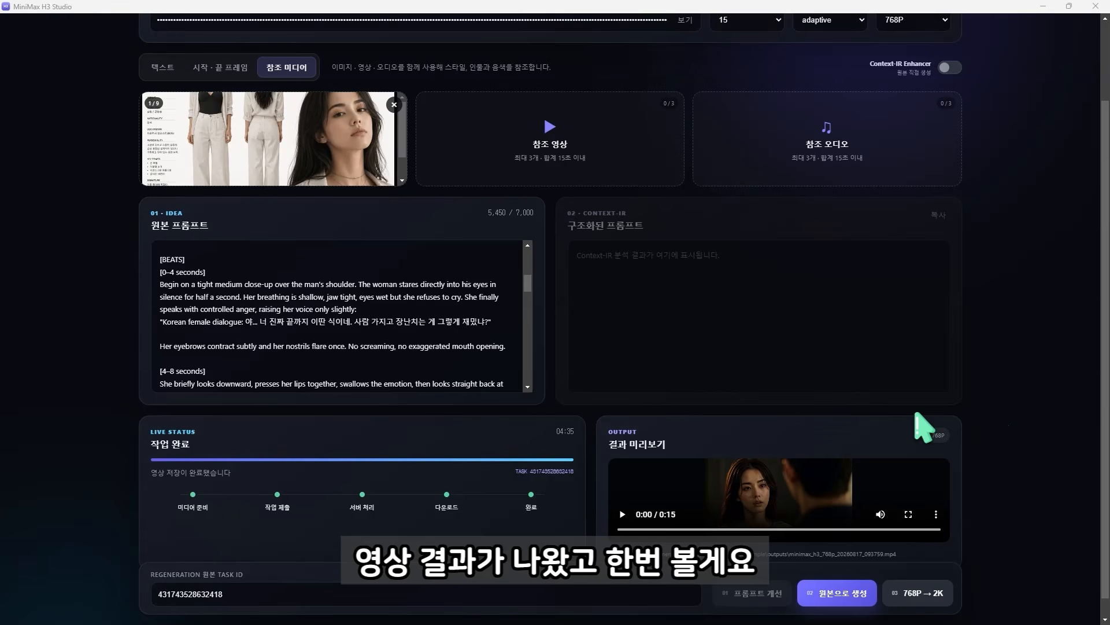
Highlight the finished generation's elapsed time in MiniMax H3 Studio and play the resulting video in full screen
double_click(581, 430)
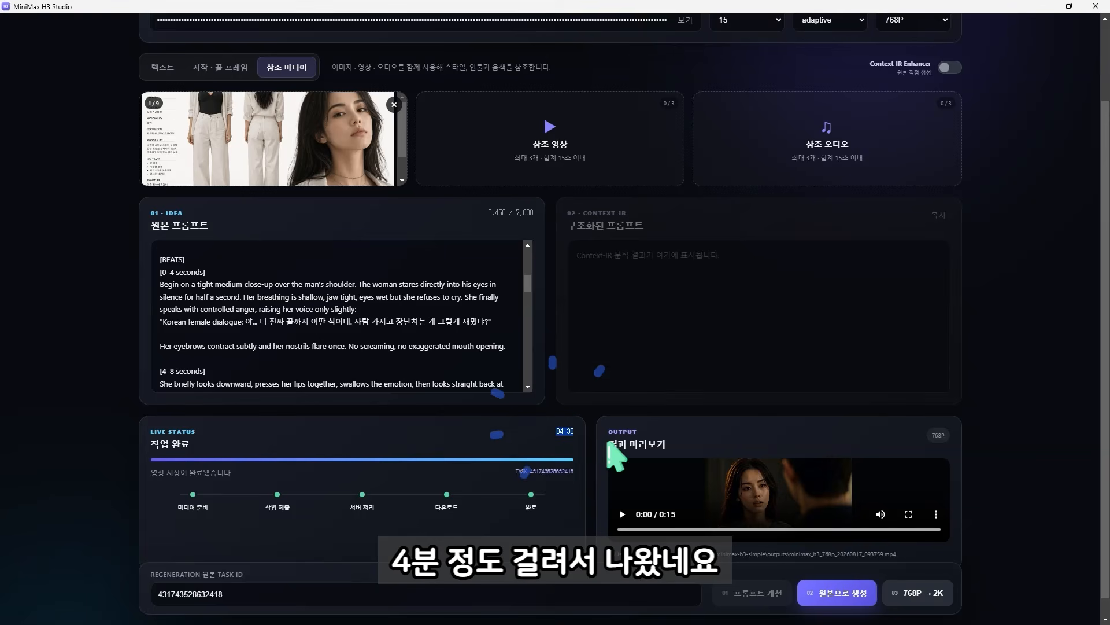
click(909, 514)
click(27, 592)
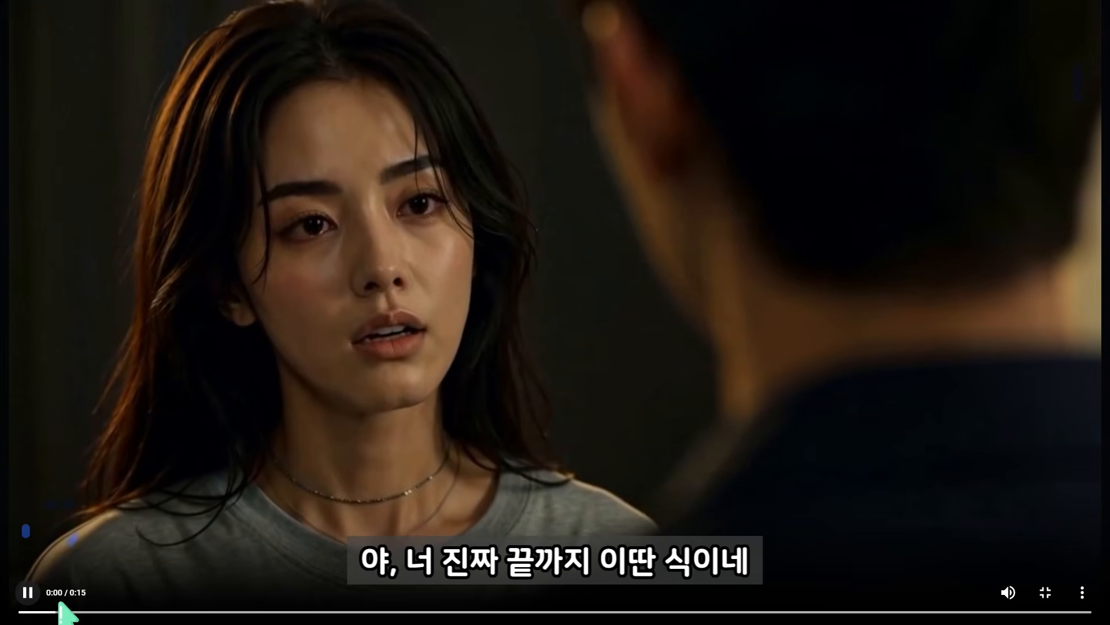
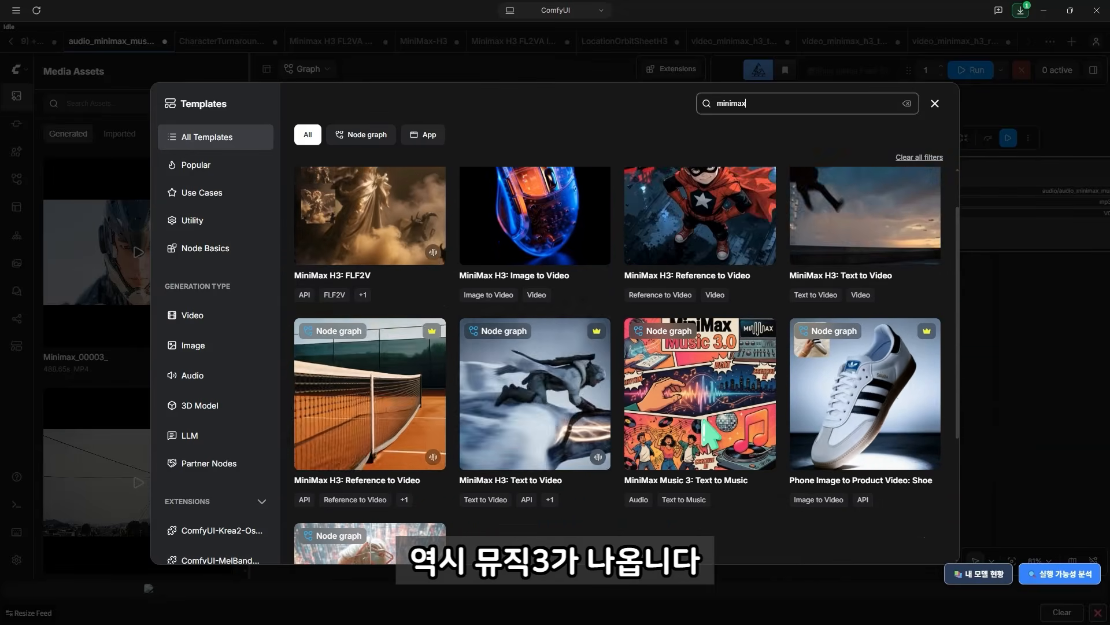
Close the ComfyUI template browser and examine the MiniMax Music 3 workflow's notes on model links and storage locations
click(935, 104)
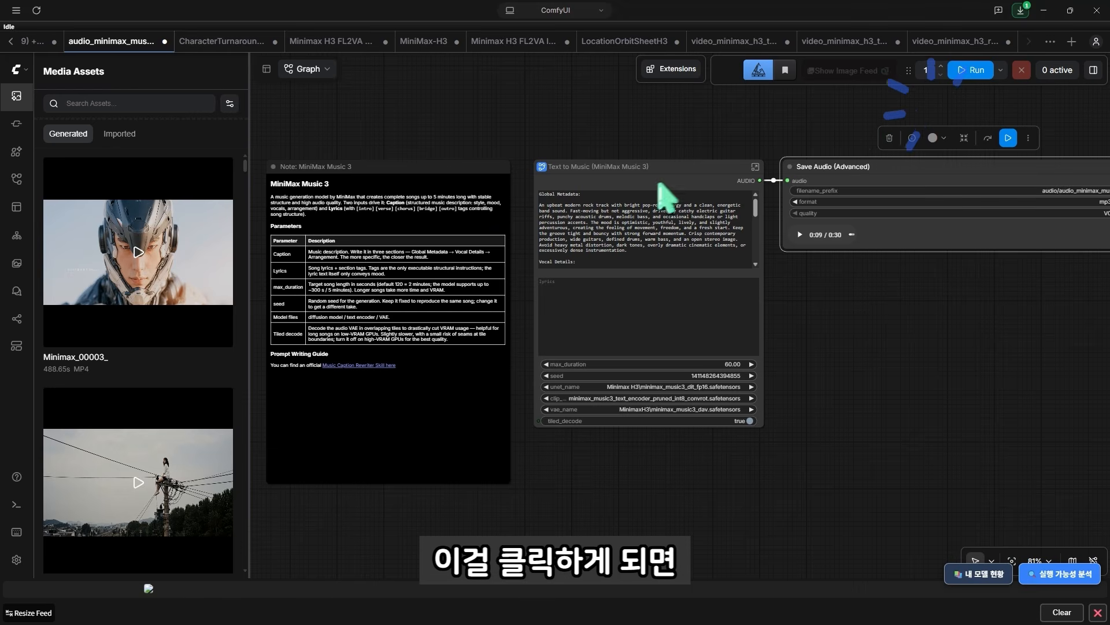
scroll(676, 259, down, 5)
scroll(675, 268, up, 6)
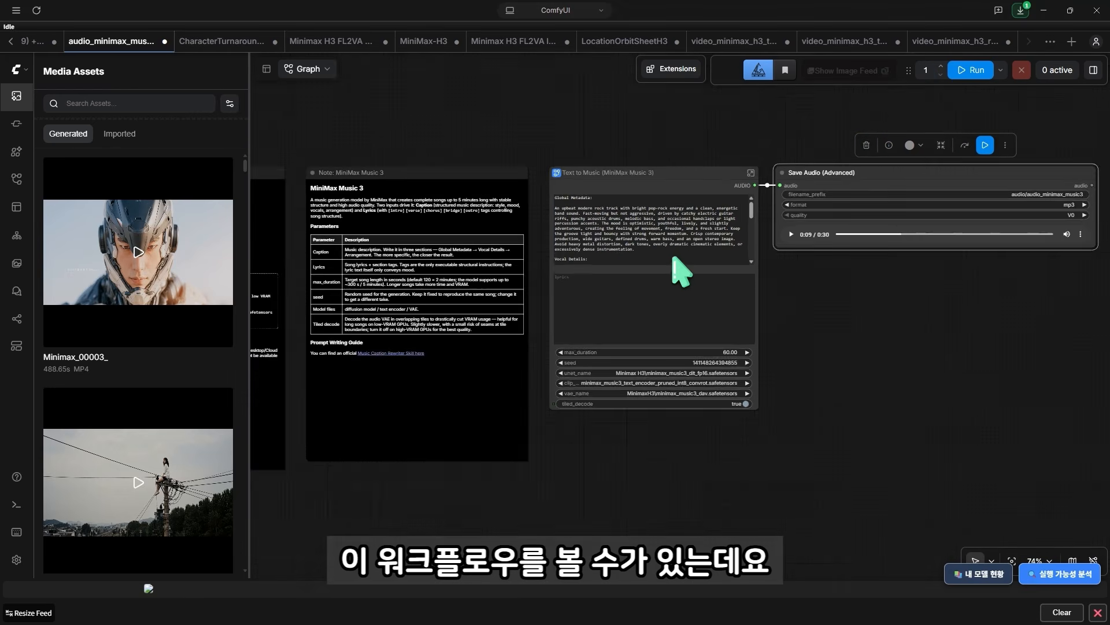
drag(859, 297, 719, 318)
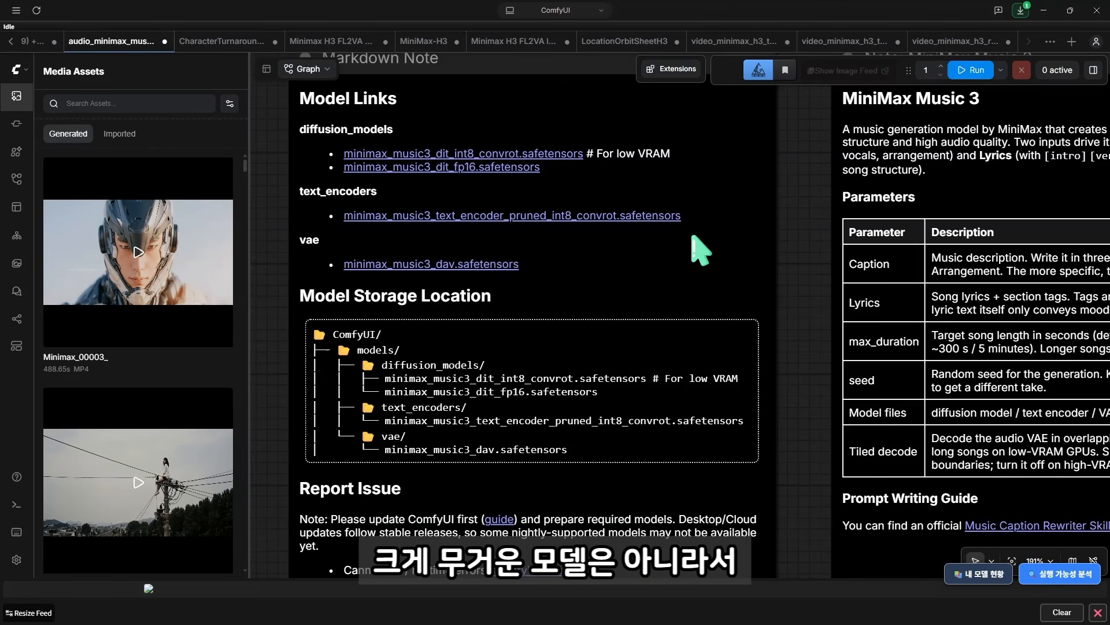
scroll(795, 243, down, 5)
scroll(795, 243, down, 3)
scroll(798, 260, right, 10)
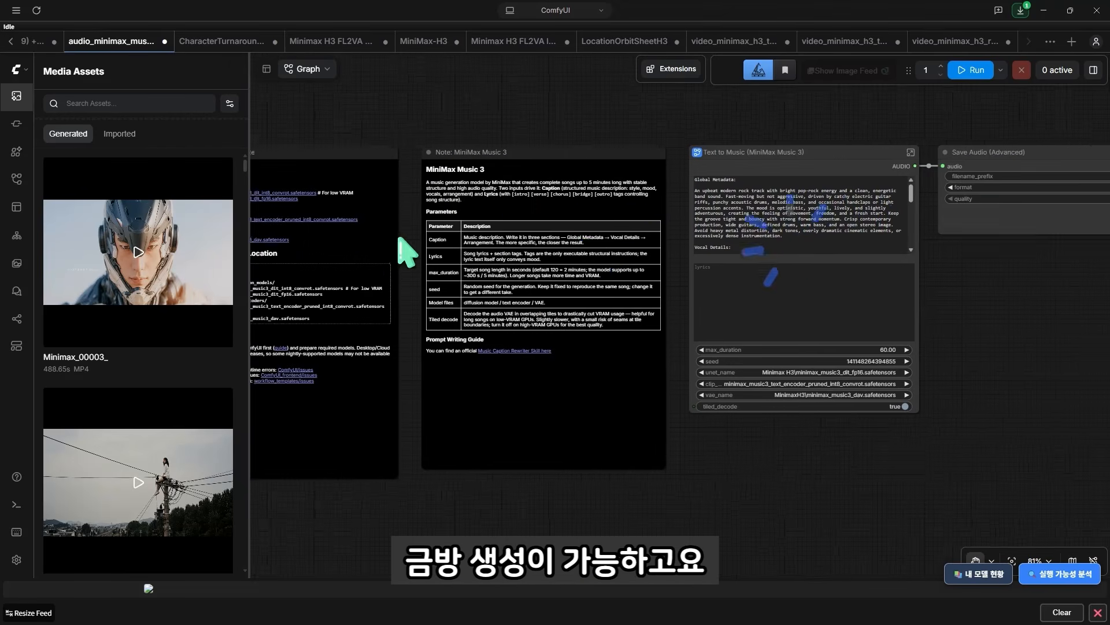
Examine the Text to Music (MiniMax Music 3) node's caption, lyrics field, max_duration and model settings
scroll(752, 296, right, 3)
scroll(723, 298, up, 3)
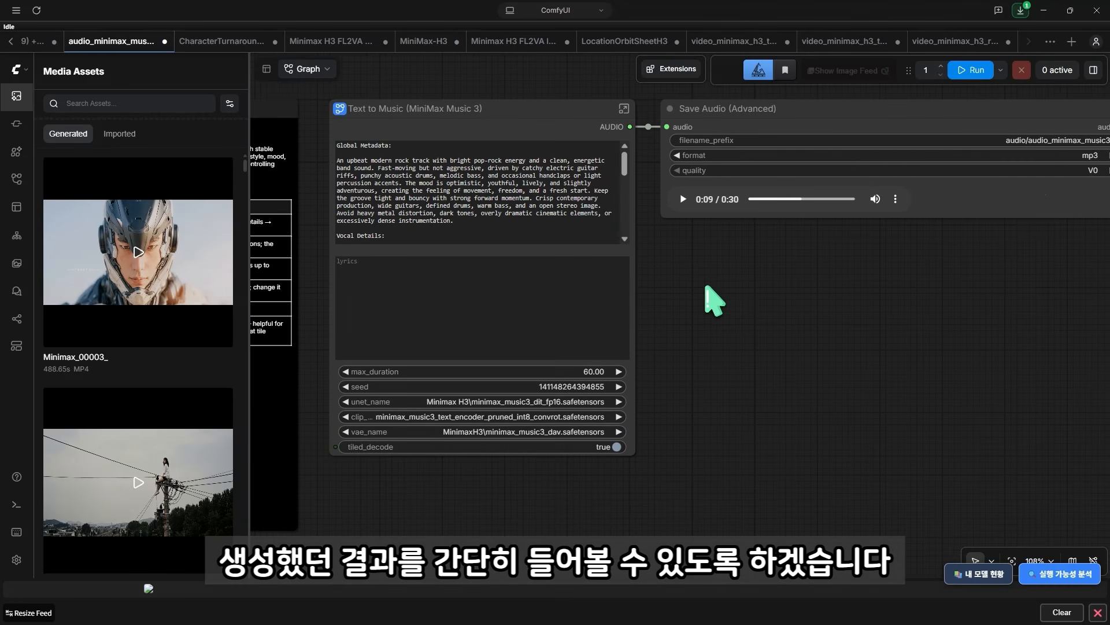
scroll(688, 292, up, 1)
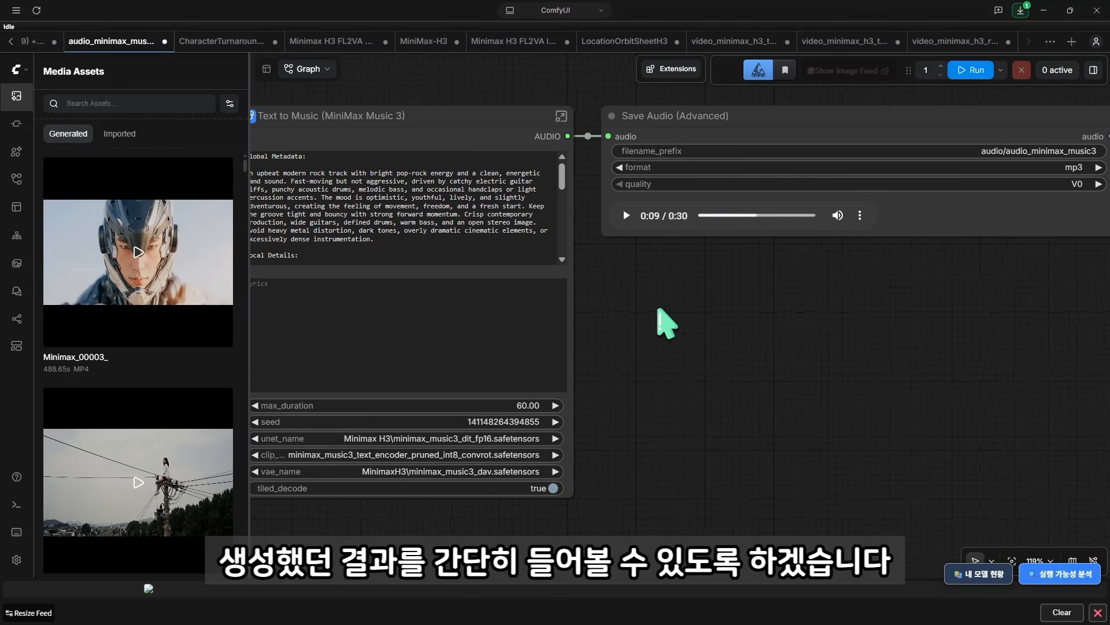
scroll(521, 417, up, 2)
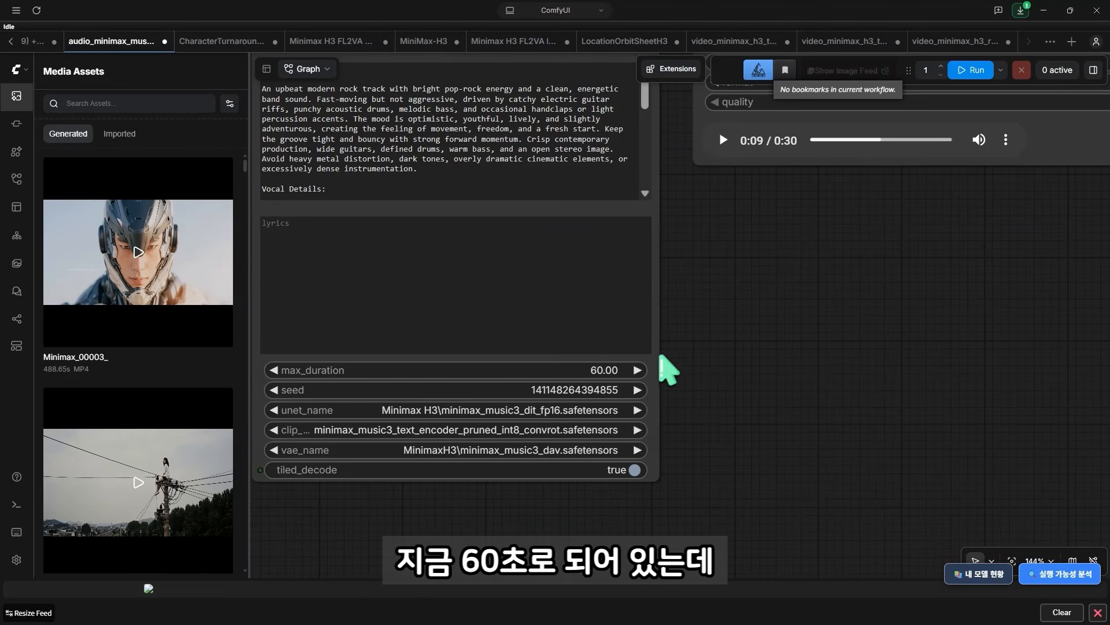
scroll(731, 322, down, 2)
scroll(793, 286, down, 1)
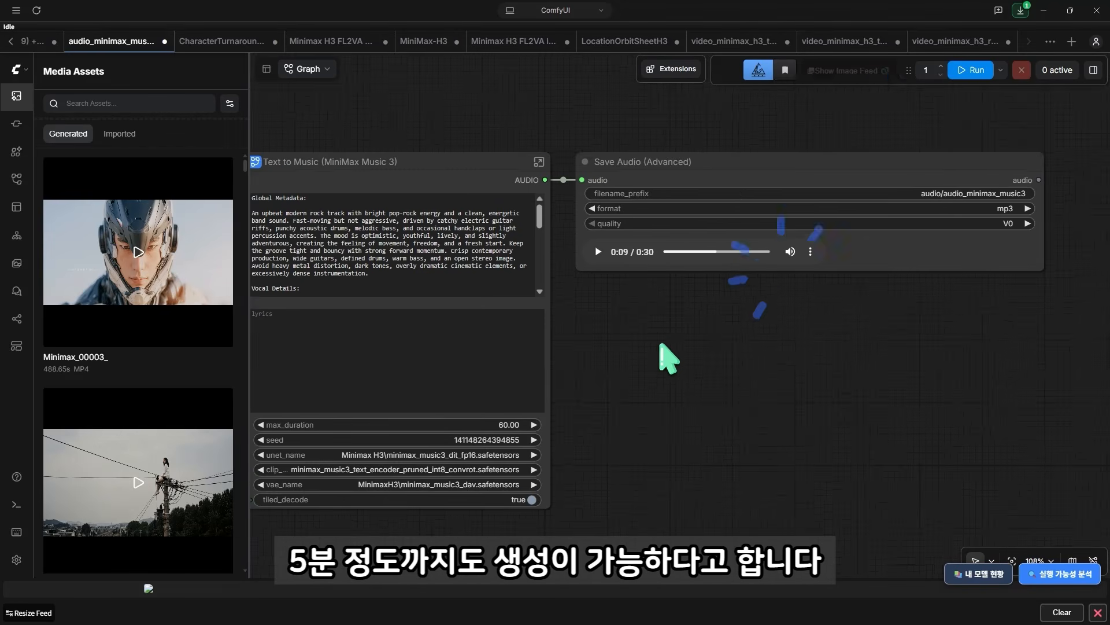
scroll(671, 353, up, 1)
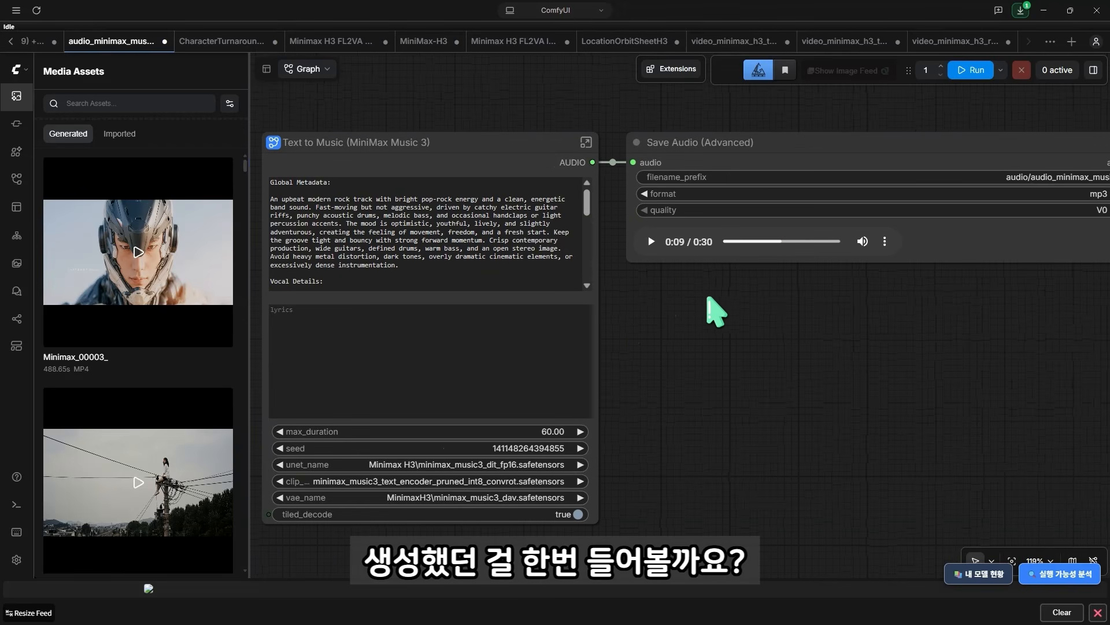
Play the generated music from the start in the Save Audio (Advanced) node and hide the Media Assets panel
click(651, 241)
click(726, 242)
scroll(727, 322, down, 1)
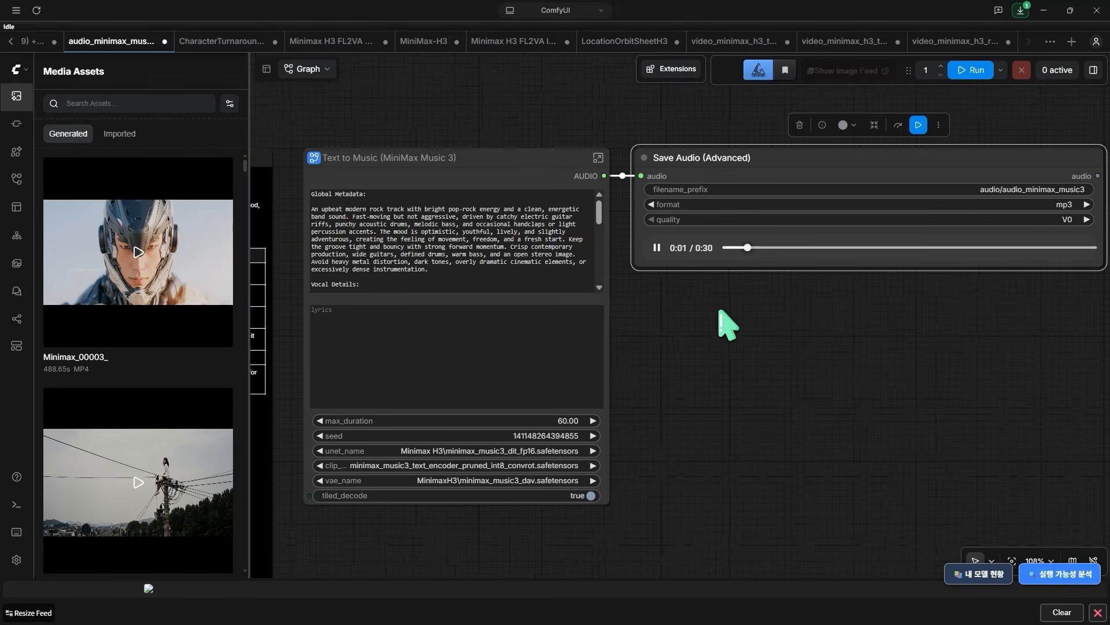
scroll(758, 333, right, 2)
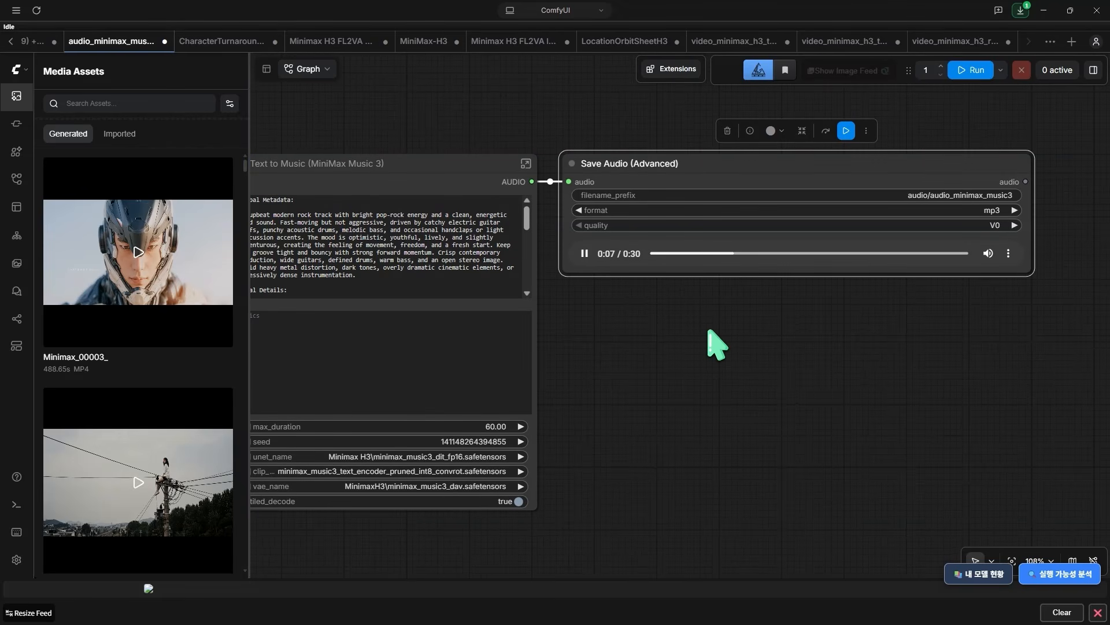
click(16, 96)
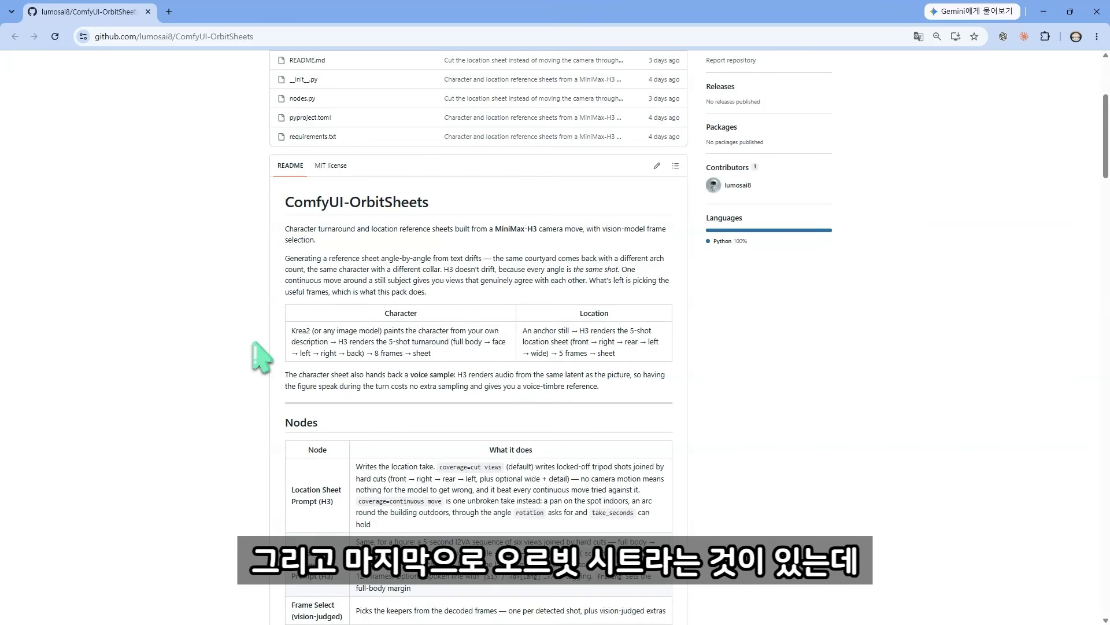
Look over the ComfyUI-OrbitSheets repository page on GitHub and put its browser window aside to show ComfyUI
scroll(261, 357, up, 2)
scroll(261, 357, up, 1)
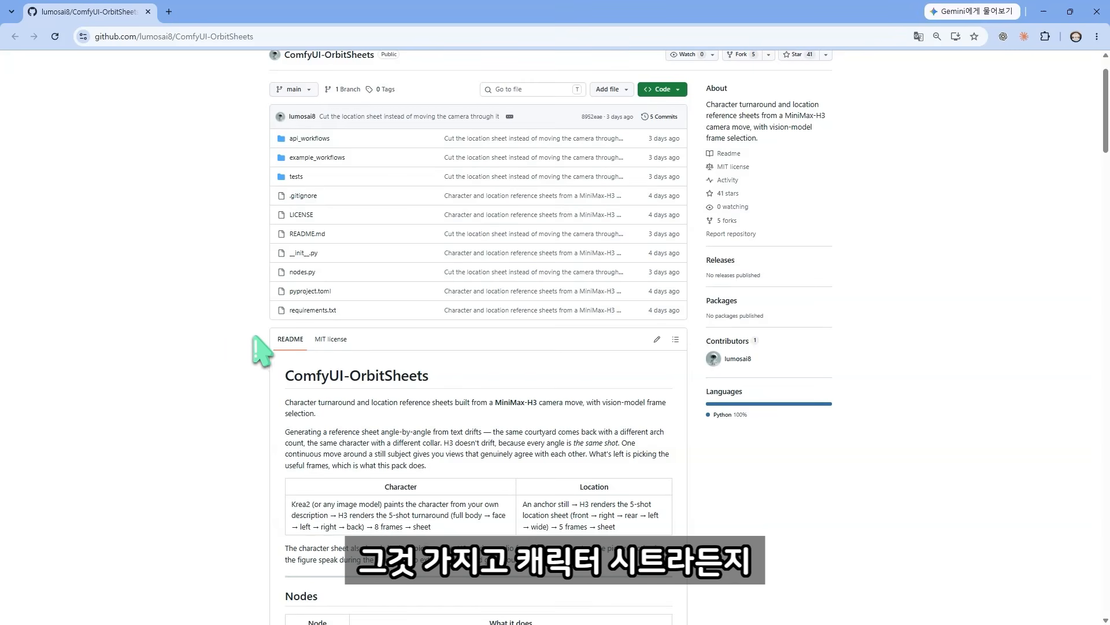
double_click(323, 13)
drag(469, 26, 708, 34)
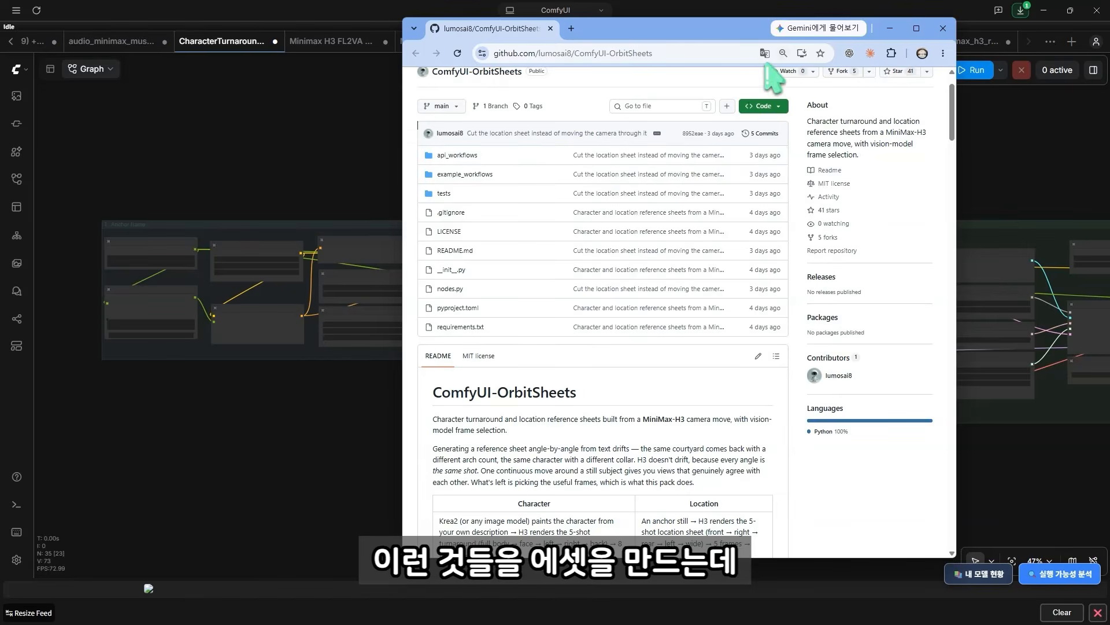
click(894, 27)
Open the OrbitSheets repository's example_workflows folder and go back to the repository's main page
scroll(540, 173, down, 2)
scroll(556, 173, up, 3)
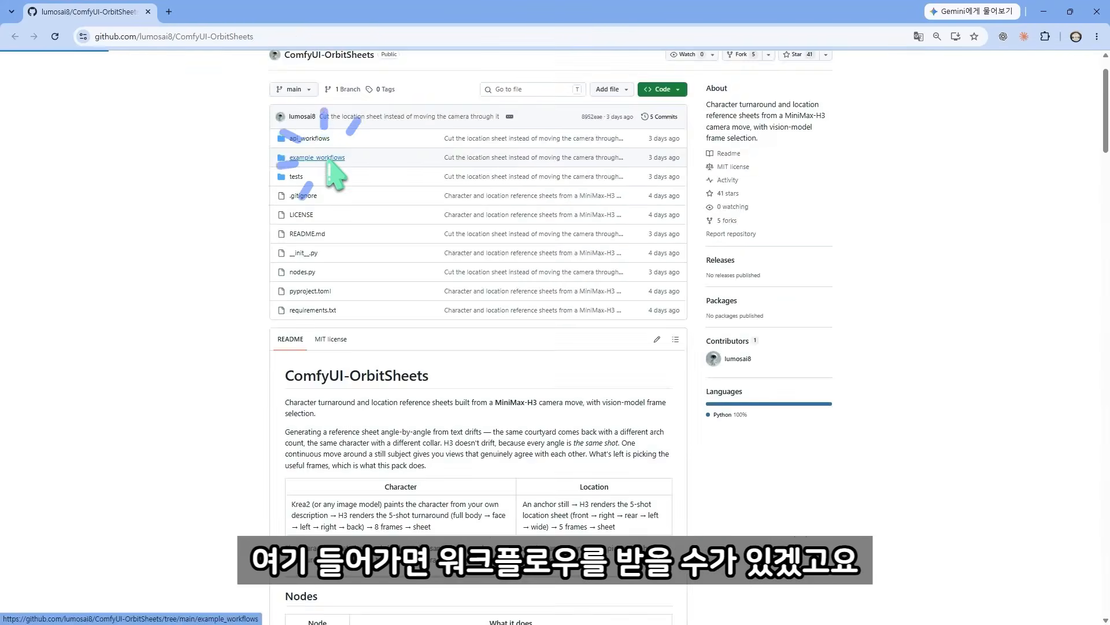
click(322, 155)
click(15, 36)
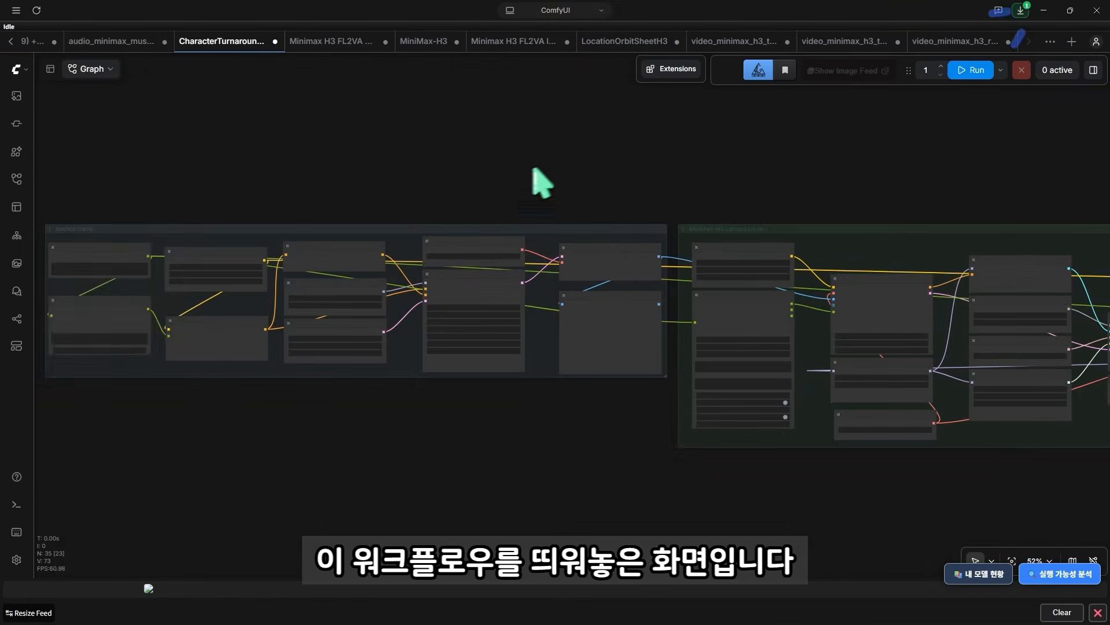
Examine the Krea2 nodes of the character turnaround workflow in ComfyUI, from Krea2 CLIP to the anchor preview
scroll(533, 173, down, 5)
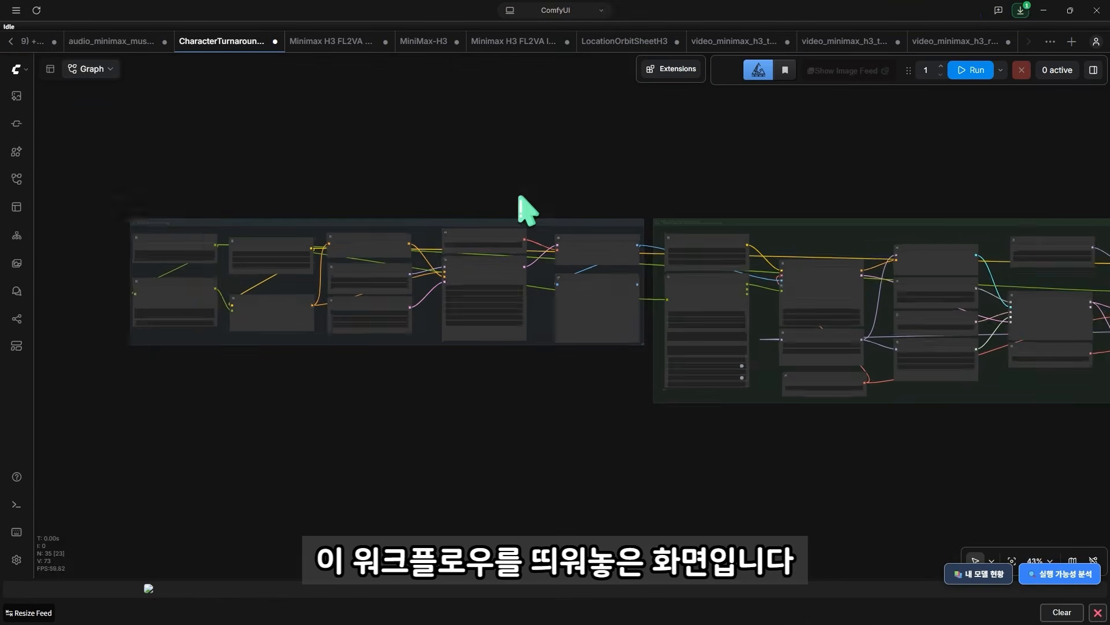
scroll(285, 280, up, 12)
drag(341, 446, 241, 469)
drag(456, 431, 246, 437)
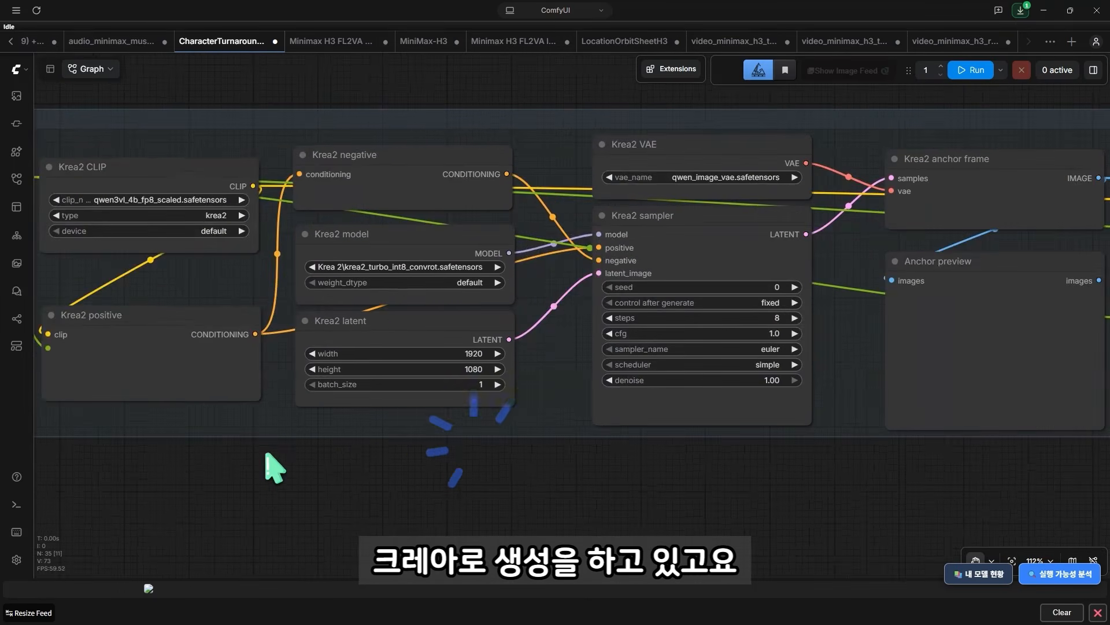
drag(457, 439, 75, 496)
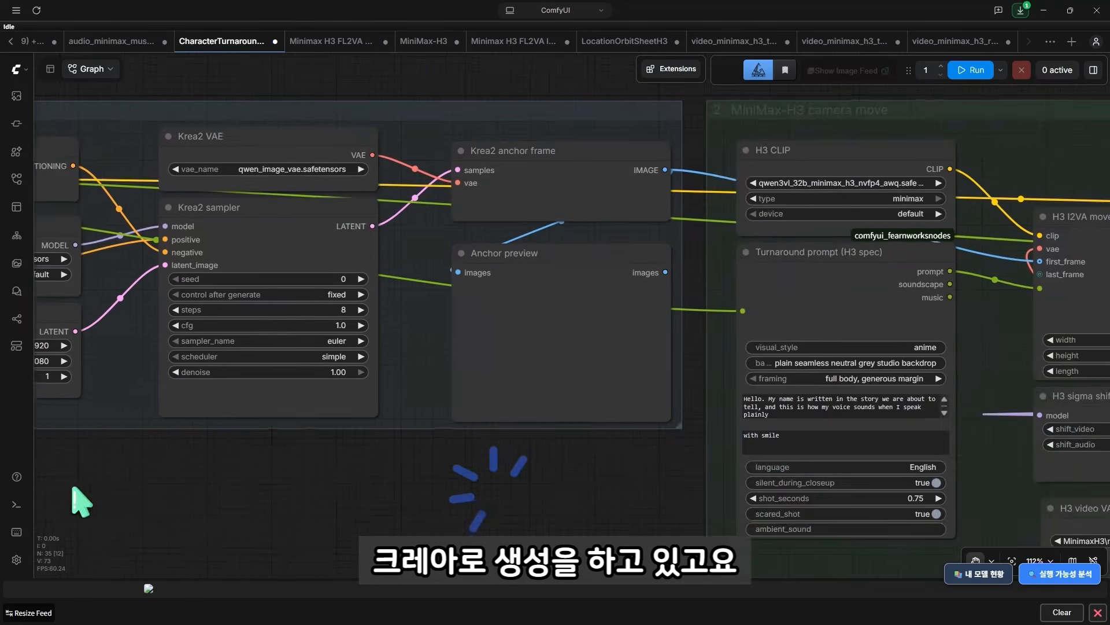
Examine the MiniMax-H3 camera move group of the character turnaround workflow, from H3 CLIP and the turnaround prompt to the Frames and Voice track nodes
drag(459, 462, 194, 464)
scroll(149, 458, down, 3)
scroll(218, 441, up, 4)
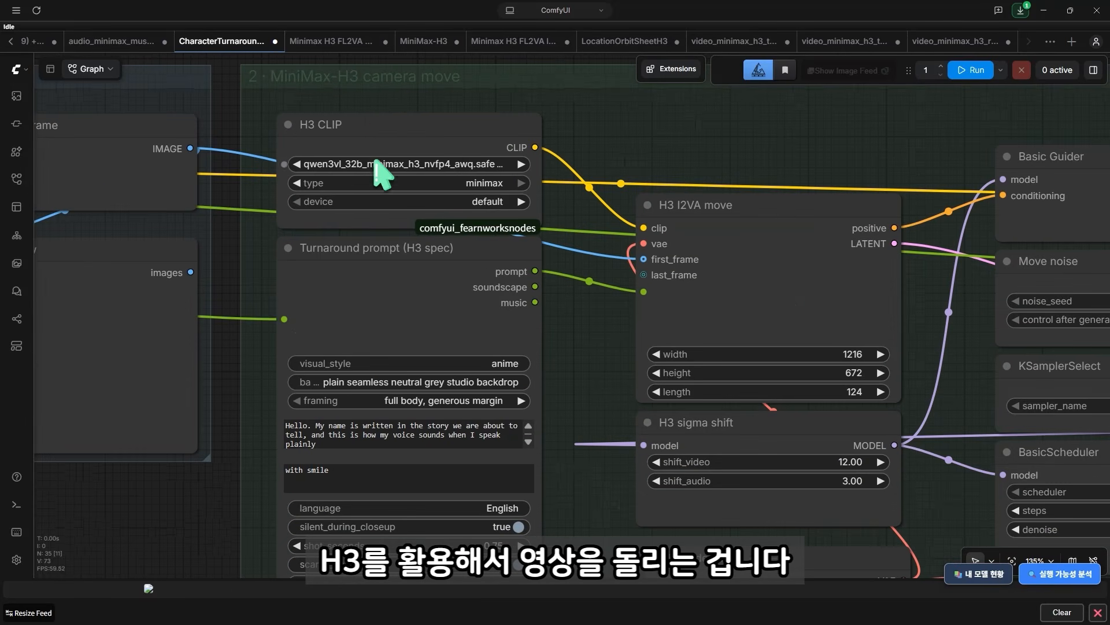
scroll(393, 191, down, 3)
drag(254, 440, 92, 376)
scroll(496, 459, down, 1)
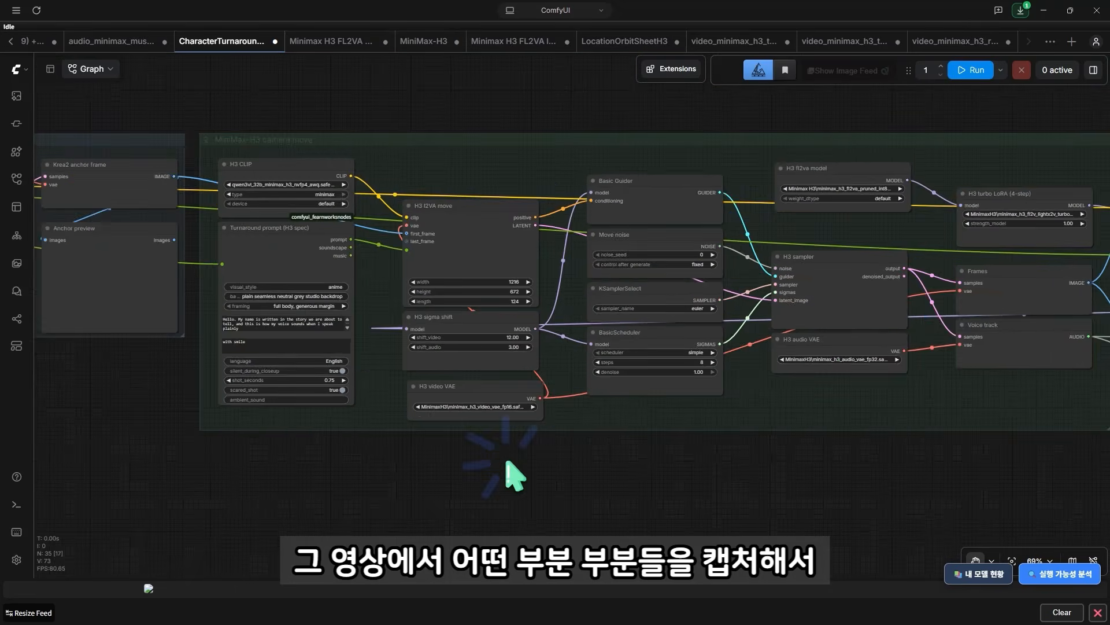
drag(495, 459, 234, 482)
drag(618, 451, 683, 437)
drag(613, 483, 428, 495)
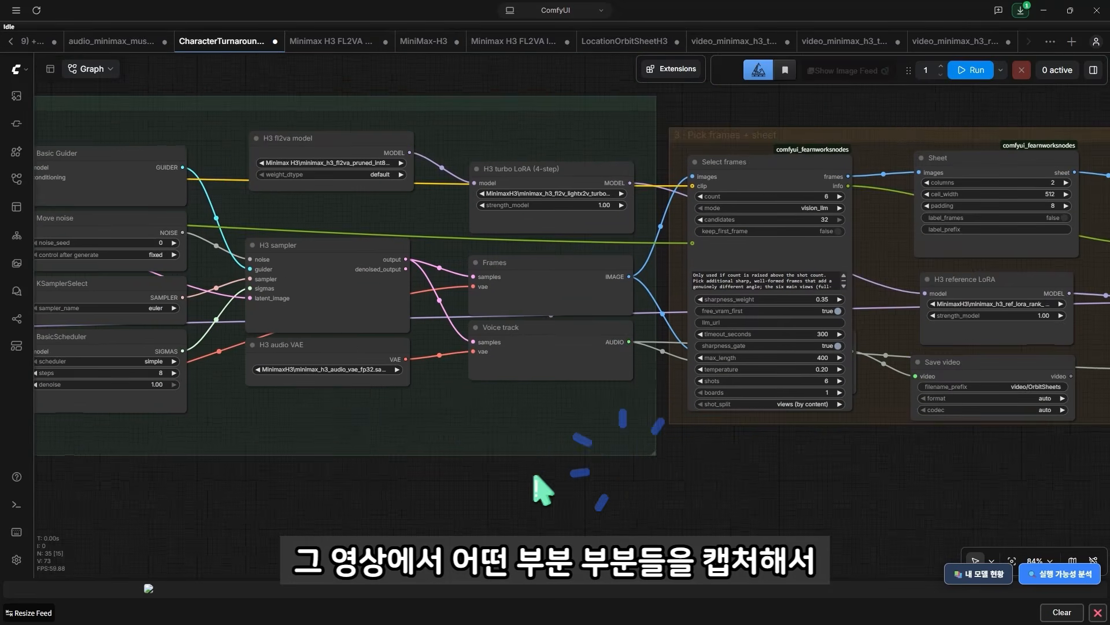
Examine the Pick frames + sheet group, from Select frames to SaveImage and SaveAudio, and trace it back to the H3 sampler nodes
scroll(711, 474, up, 2)
drag(720, 469, 636, 448)
scroll(444, 498, down, 2)
scroll(642, 454, up, 1)
scroll(503, 453, down, 1)
drag(503, 454, 658, 502)
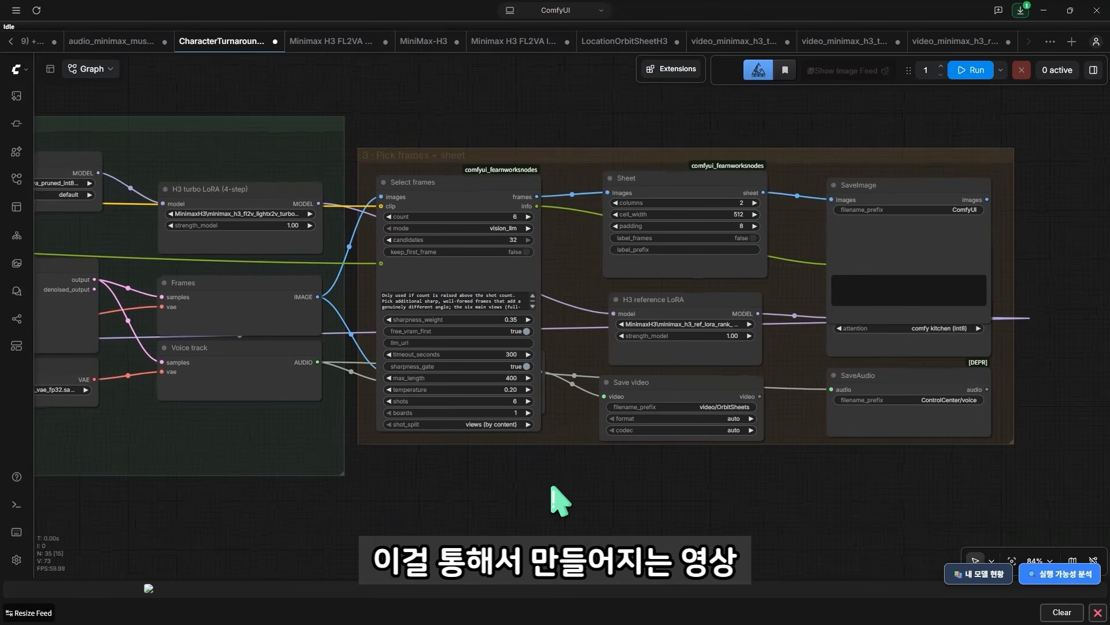
drag(497, 472, 774, 496)
drag(463, 480, 860, 516)
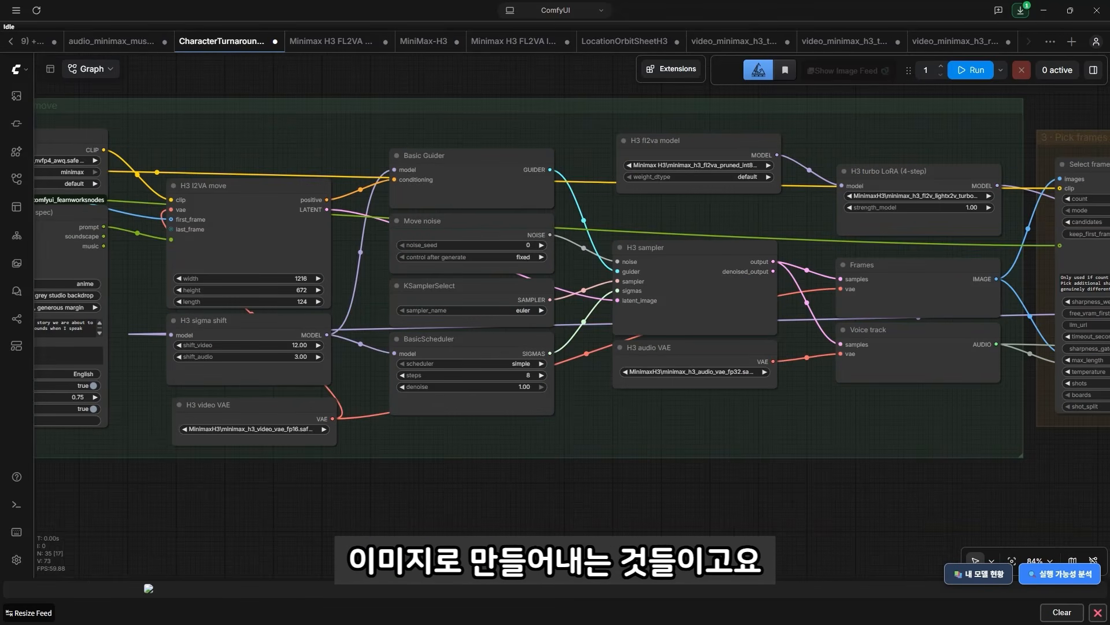
scroll(624, 479, down, 10)
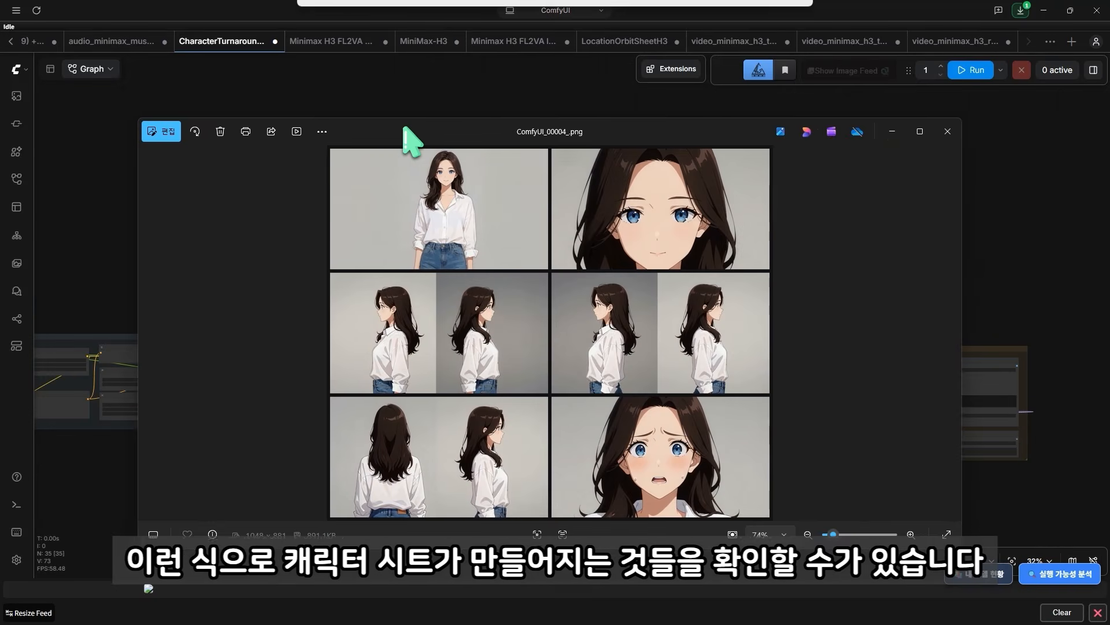
View the character sheets ComfyUI_00004_ and ComfyUI_00003_ and the café sheet ComfyUI_00005_ in the maximized image viewer, and minimize it
drag(409, 141, 428, 3)
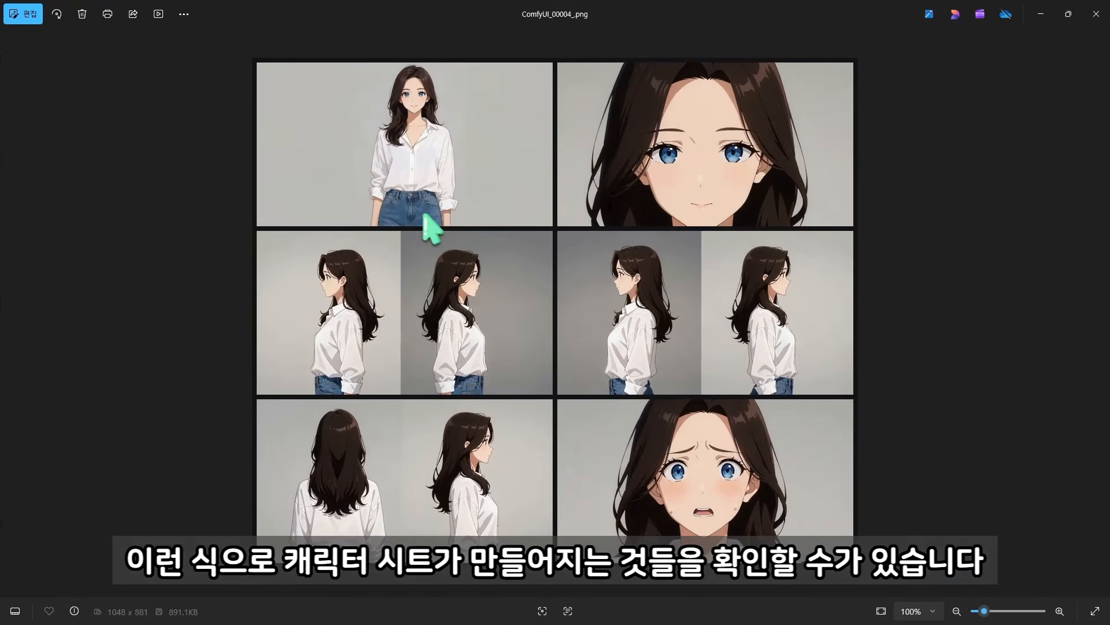
key(Left)
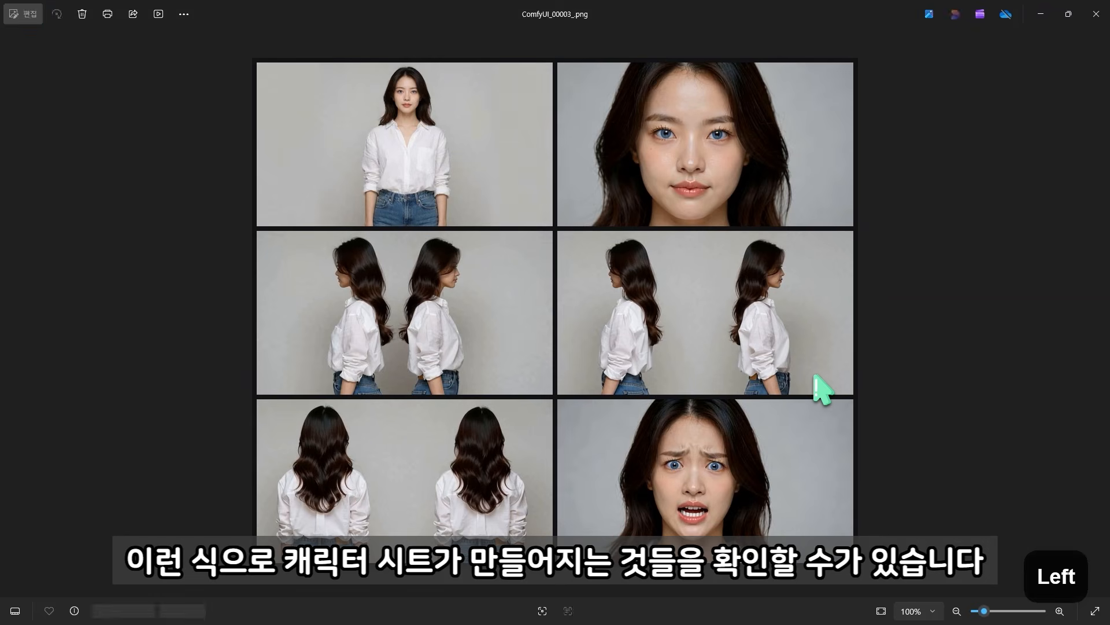
key(Right)
key(Right)
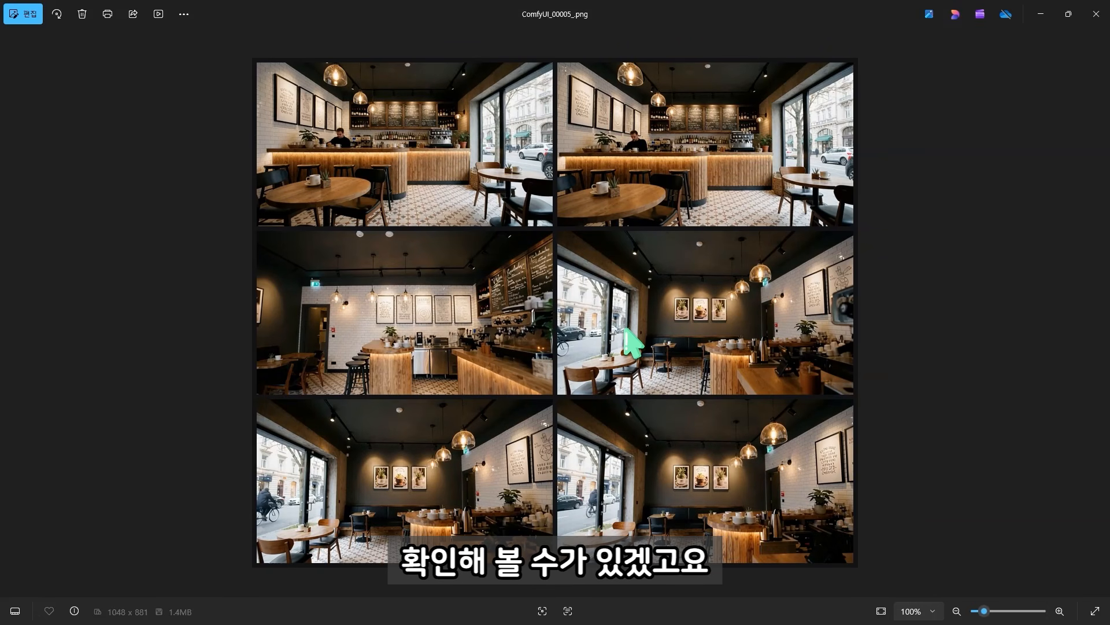
click(1050, 13)
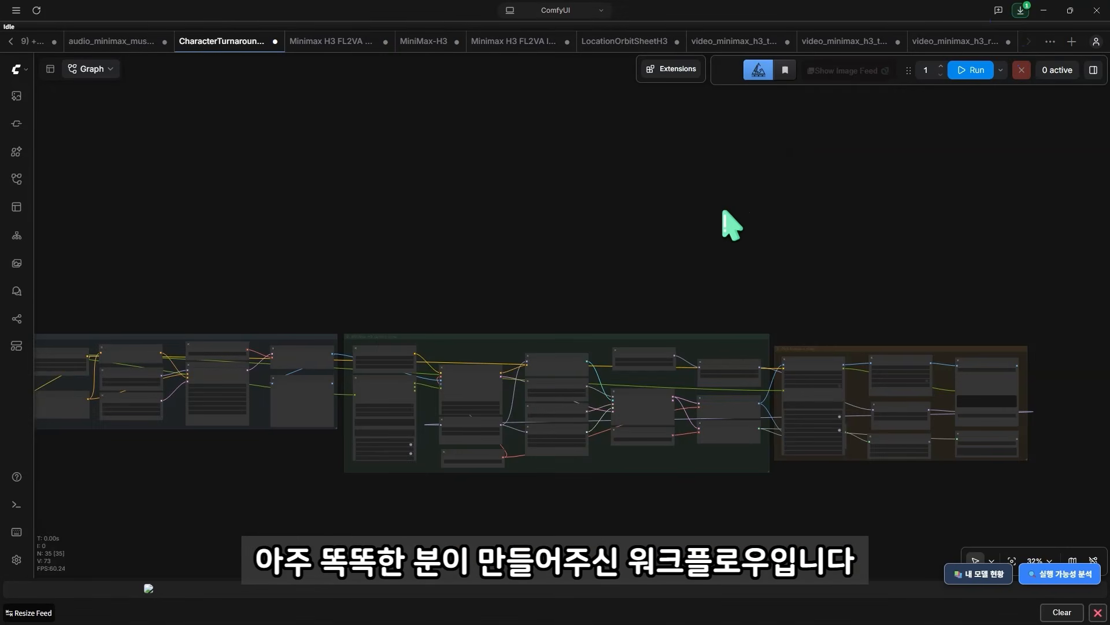
drag(647, 255, 580, 199)
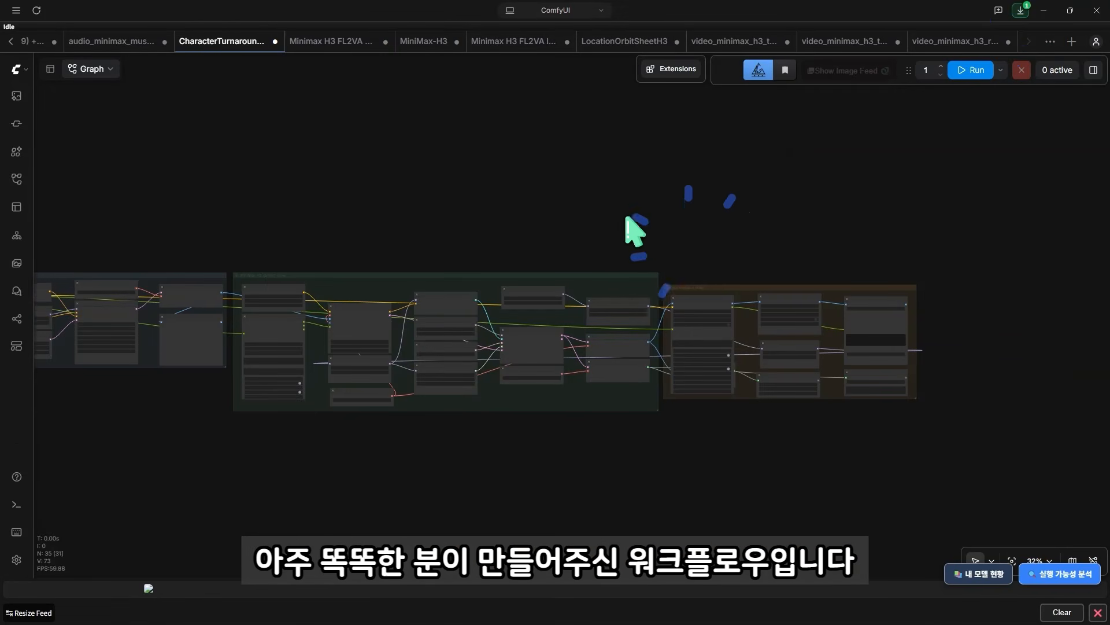
scroll(634, 230, up, 2)
drag(635, 222, 606, 201)
scroll(606, 201, up, 1)
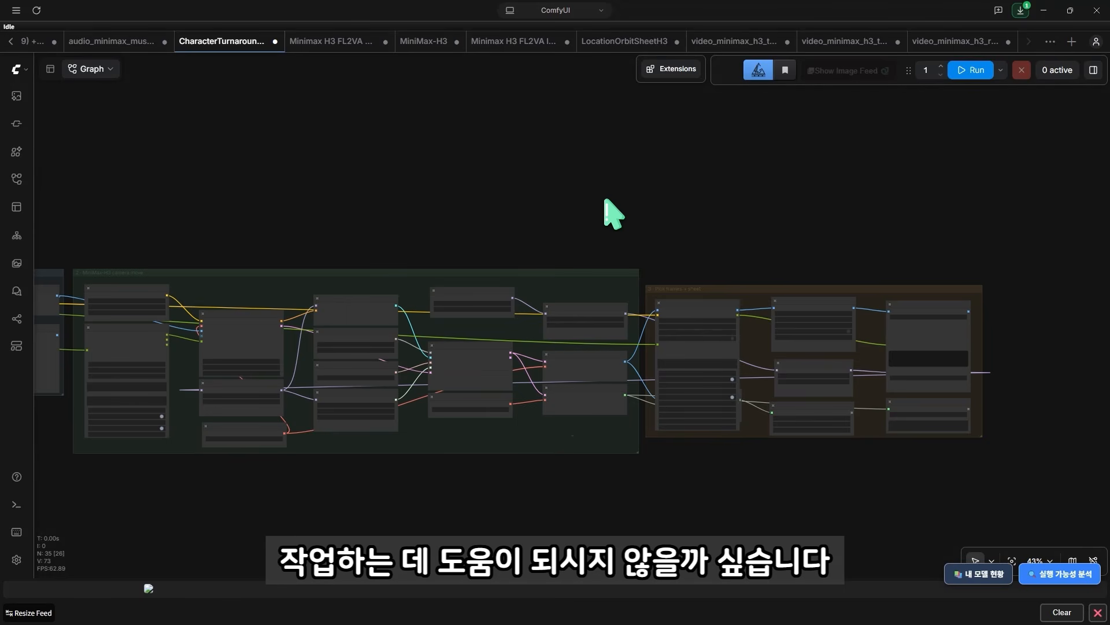
scroll(581, 195, down, 2)
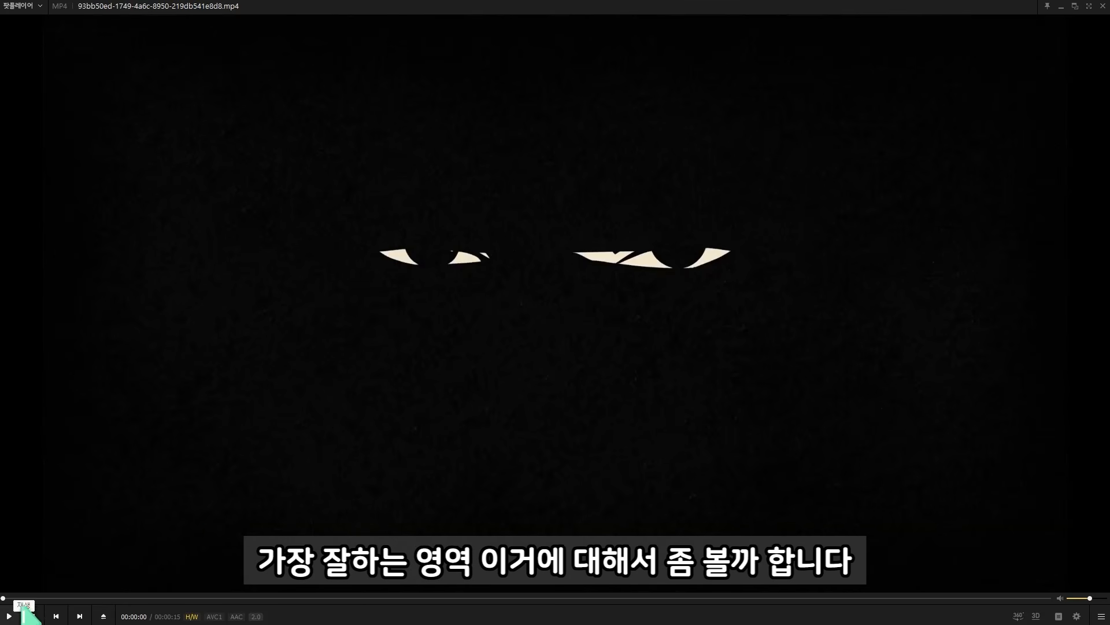
Play the INK AFTER DARK sample video from the start in PotPlayer and pause it near its end
click(11, 615)
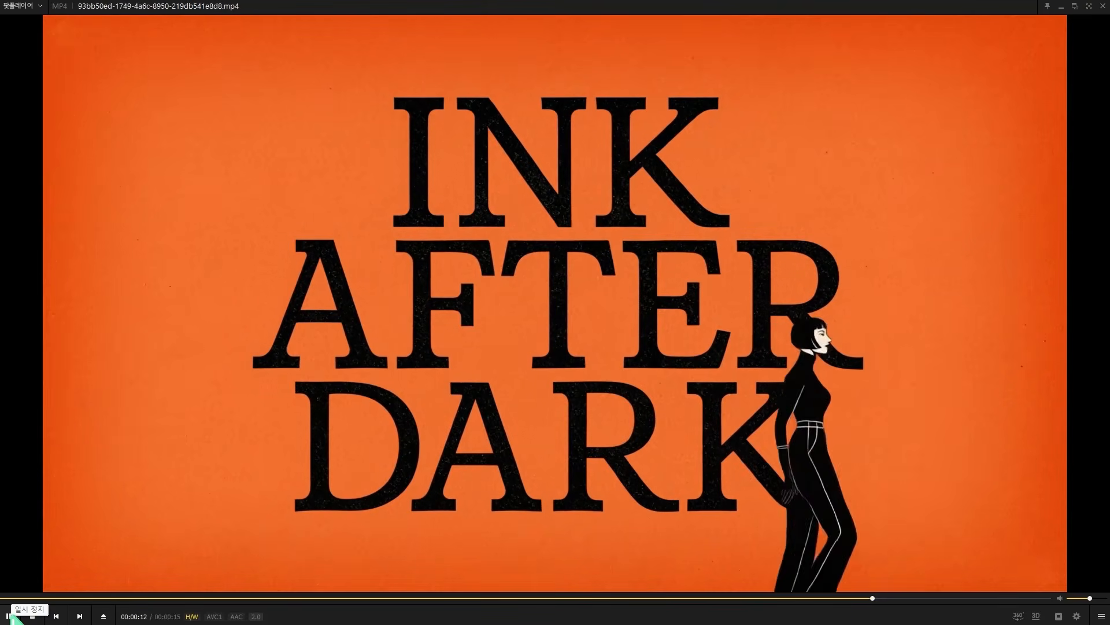
click(9, 616)
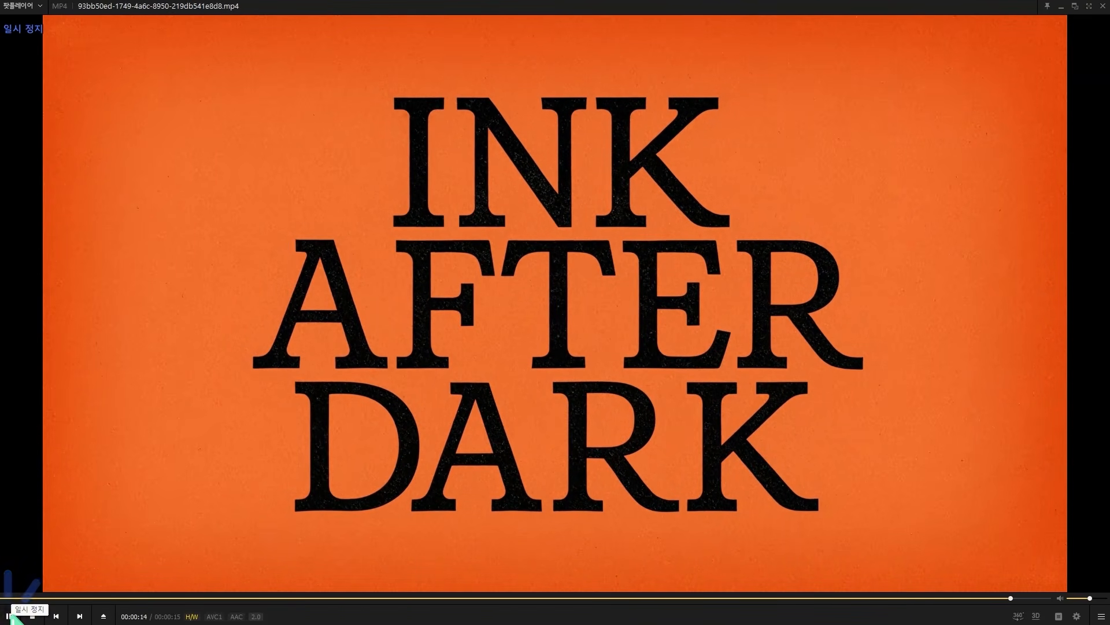